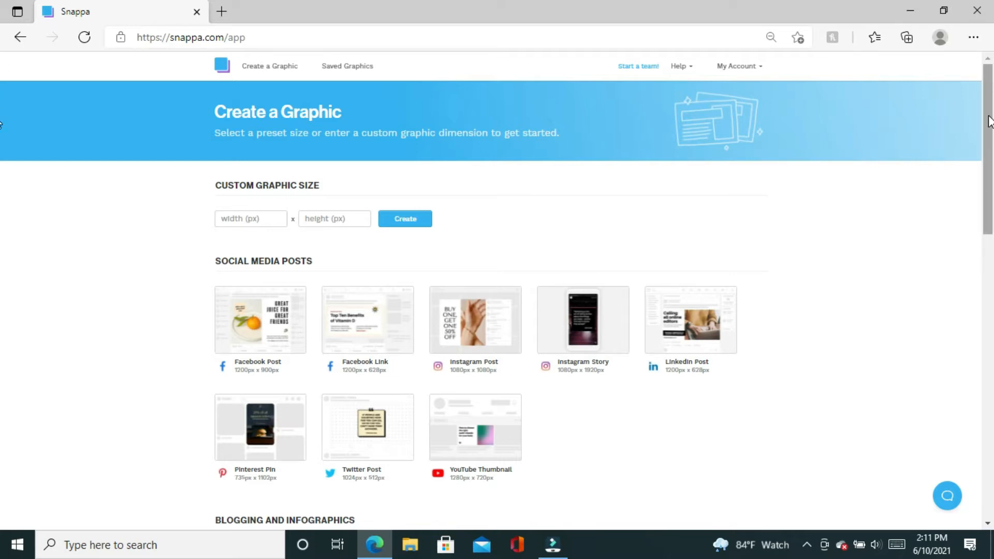
drag(989, 122, 992, 257)
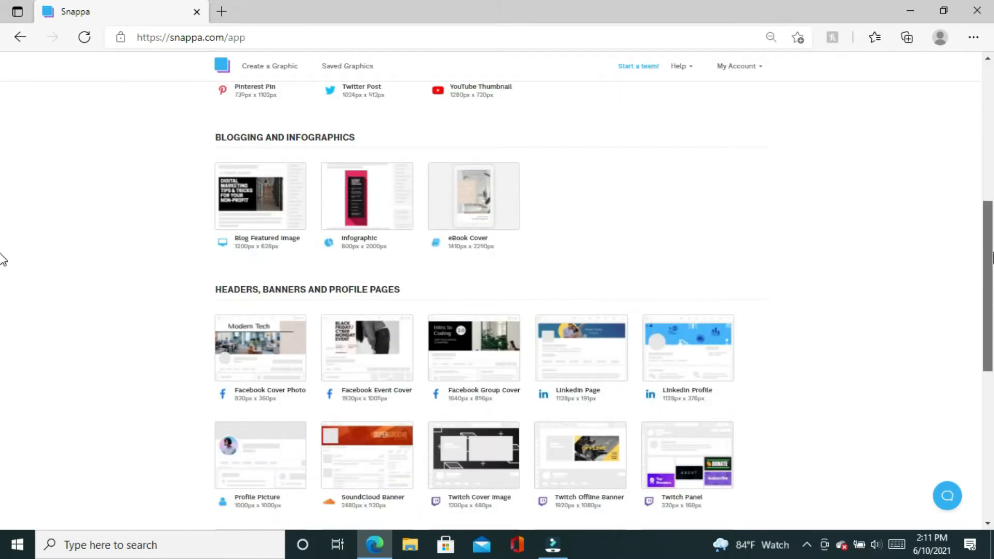
drag(992, 257, 952, 133)
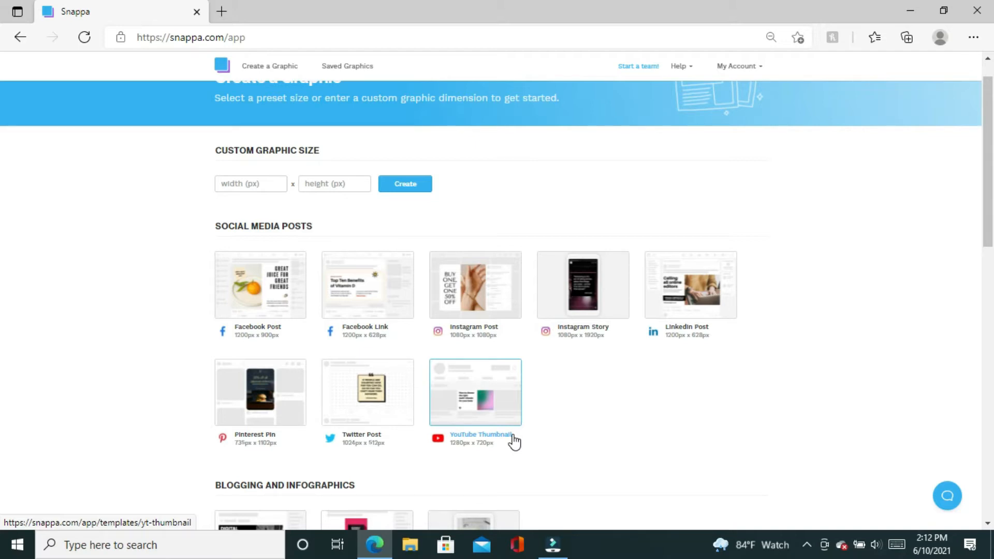
Choose the YouTube Thumbnail 1280px x 720px preset under Social Media Posts to see its templates.
right_click(513, 436)
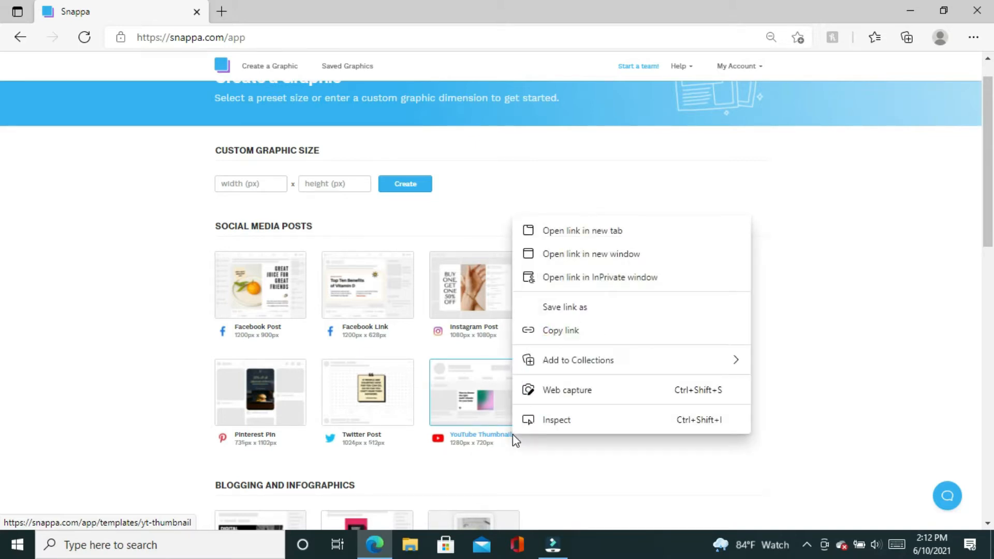
click(486, 434)
right_click(486, 434)
click(485, 433)
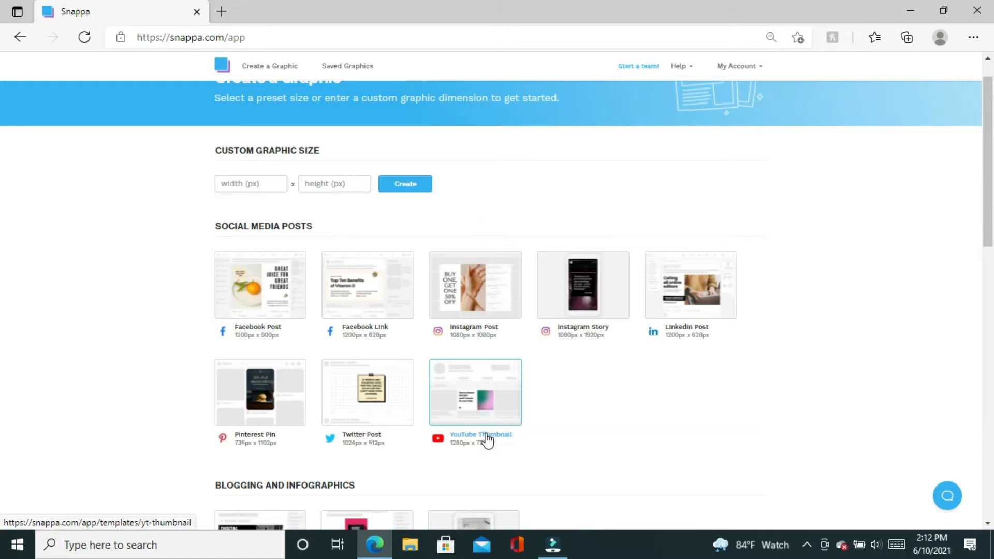
click(486, 434)
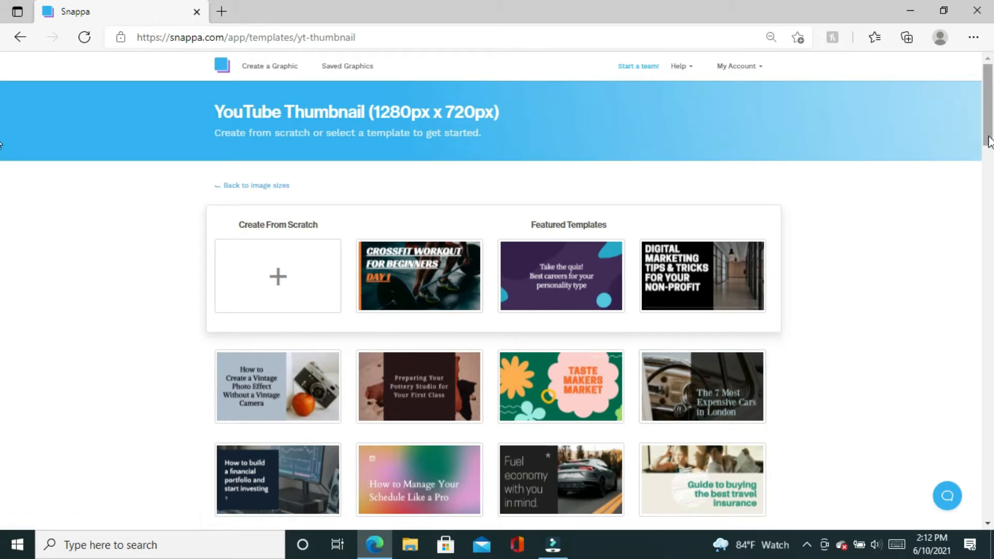
drag(987, 141, 900, 137)
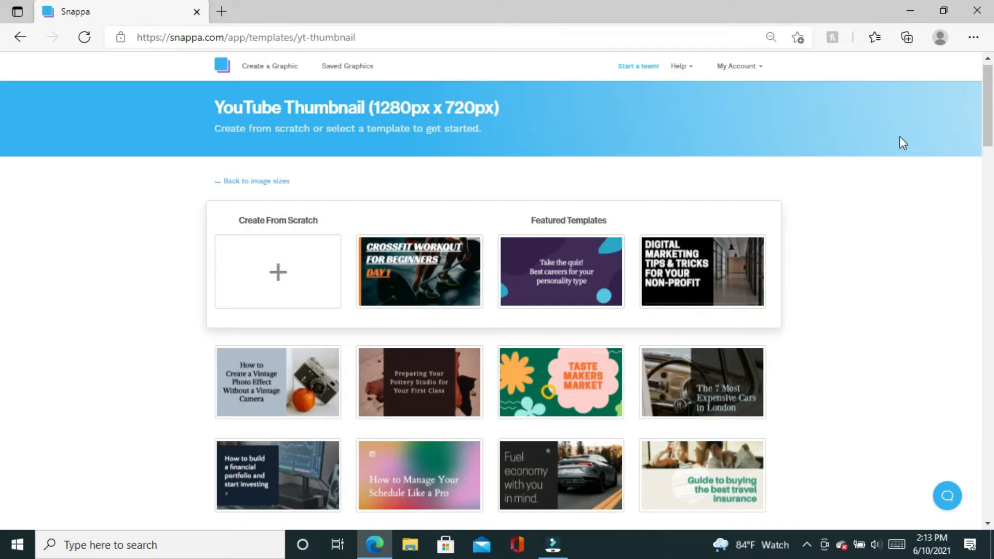
Create a blank 1280px × 720px Untitled Design using Create From Scratch.
click(241, 280)
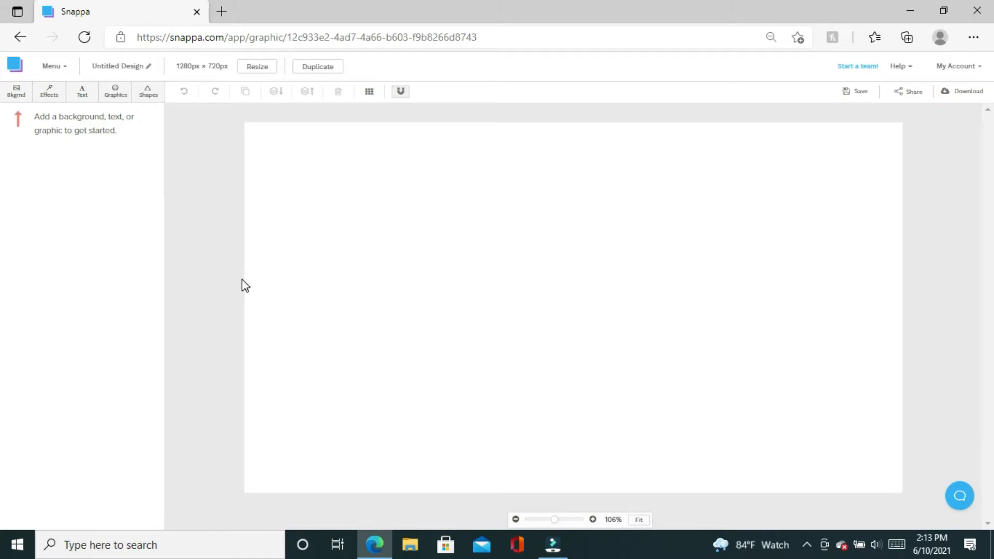
Upload the image curlz.jpg through the background Uploads section.
click(15, 101)
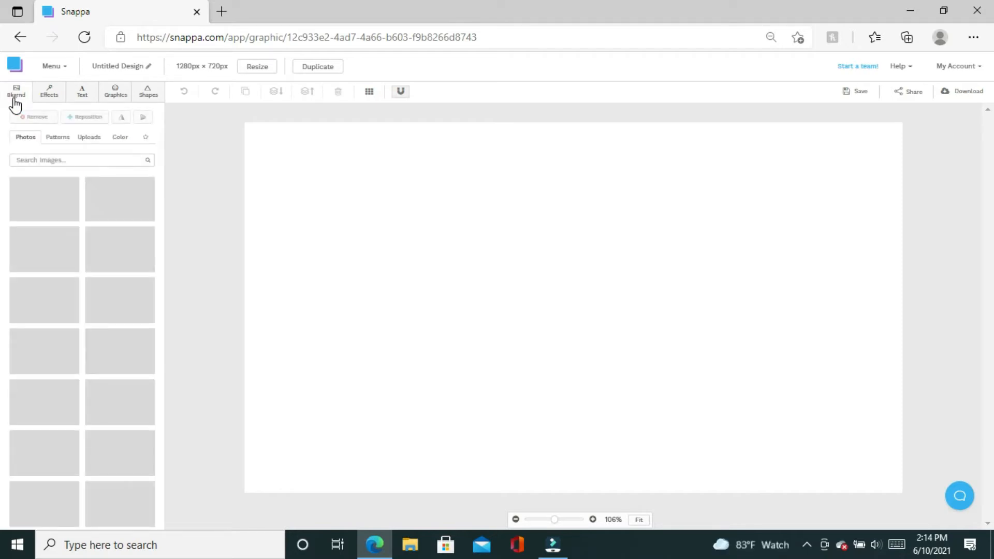
click(86, 139)
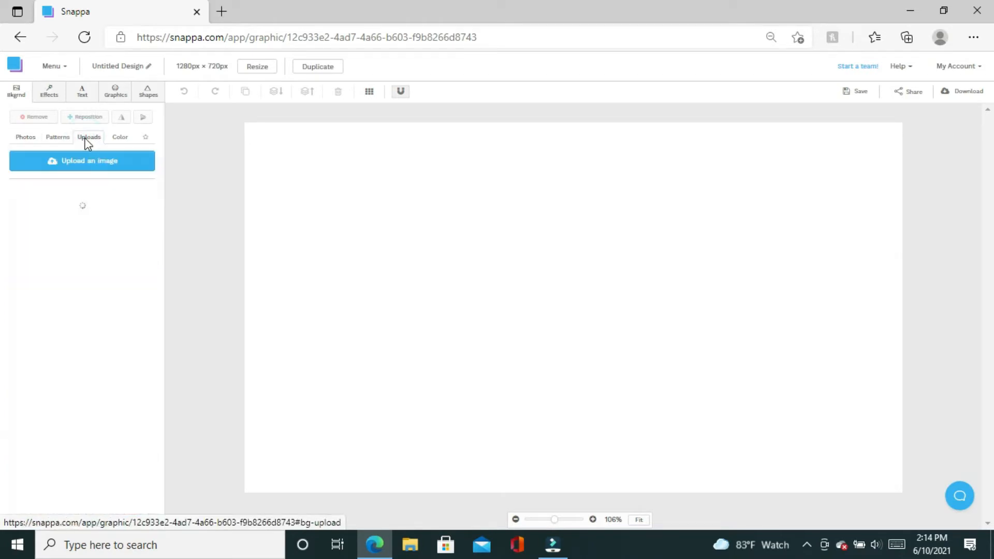
click(82, 169)
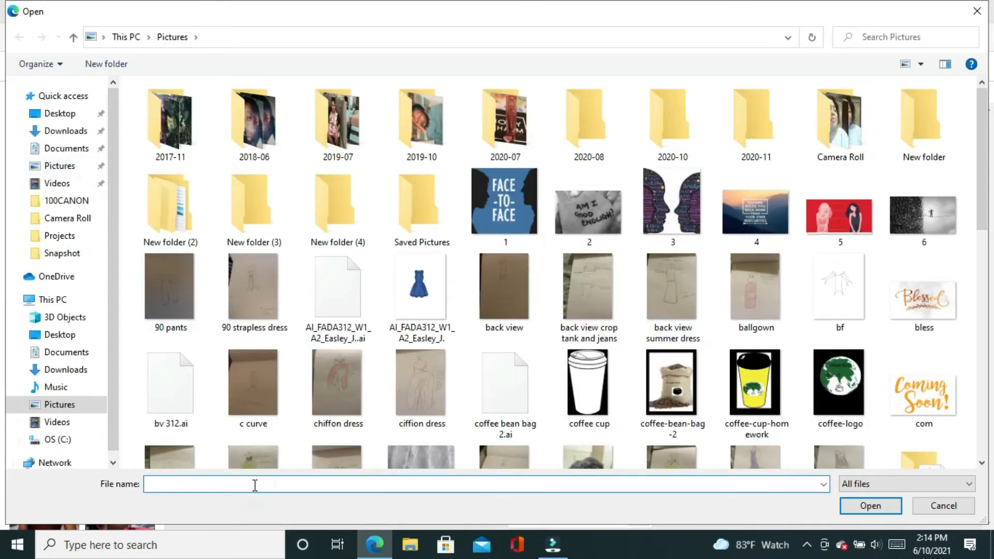
text(cu)
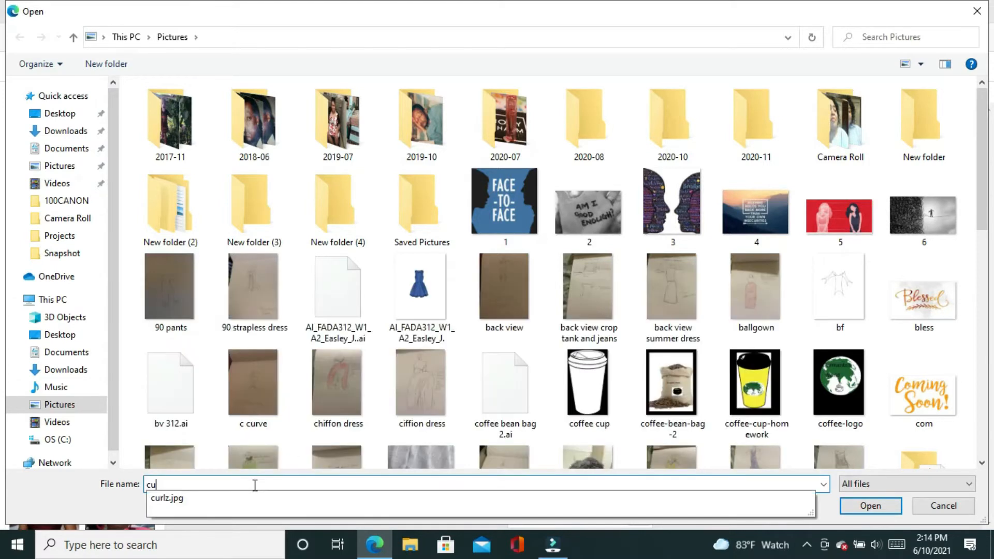
click(212, 497)
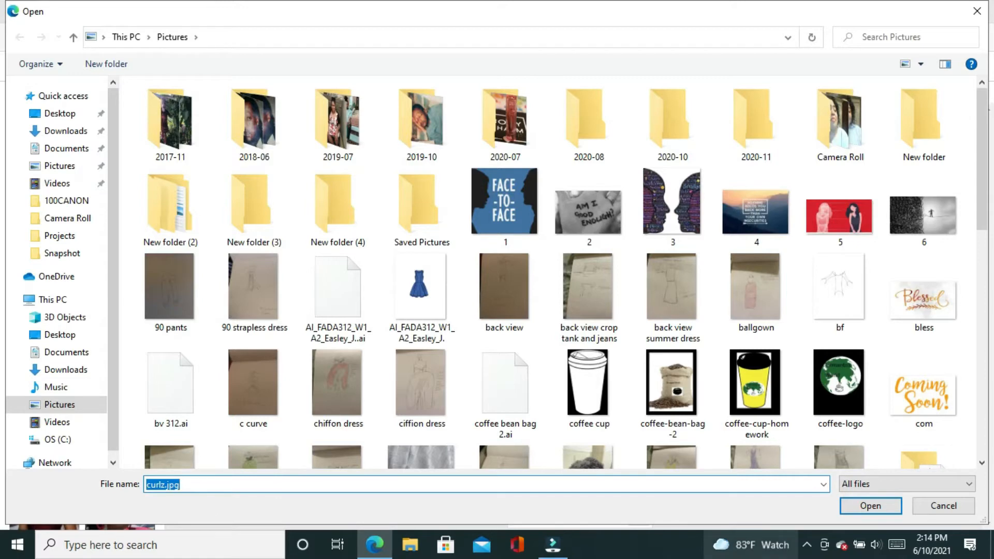
click(889, 509)
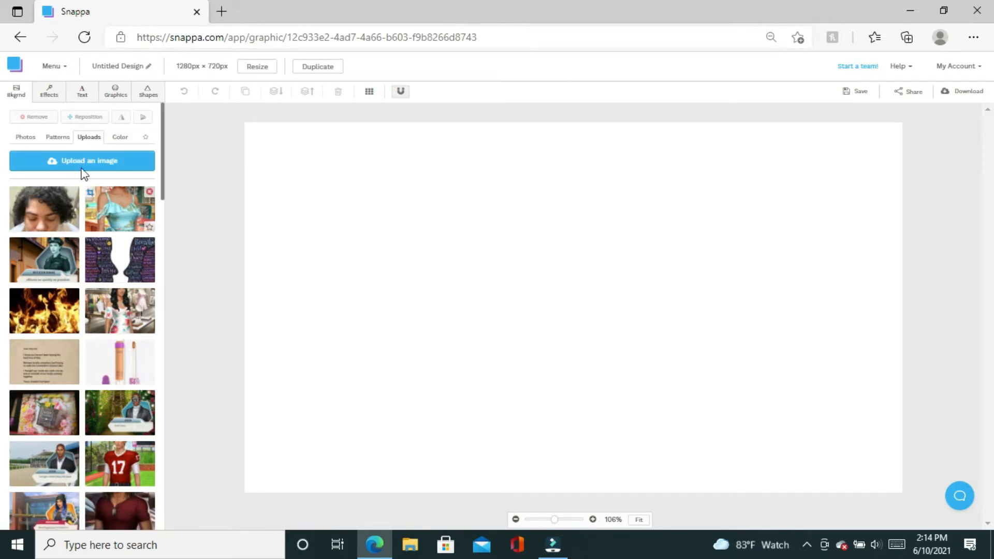
Add an outlined square and stretch it into a full-height rectangle covering the canvas's left third.
click(147, 101)
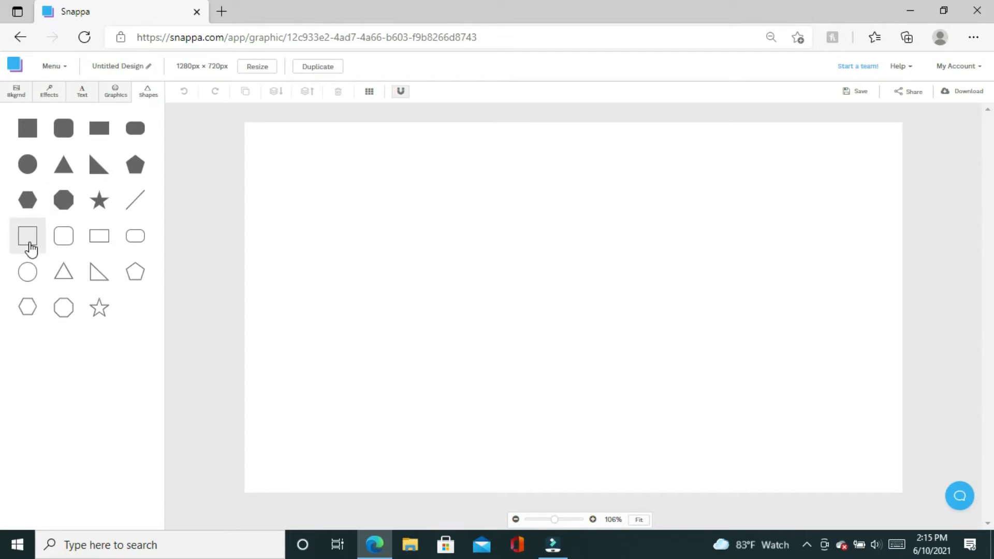
click(29, 247)
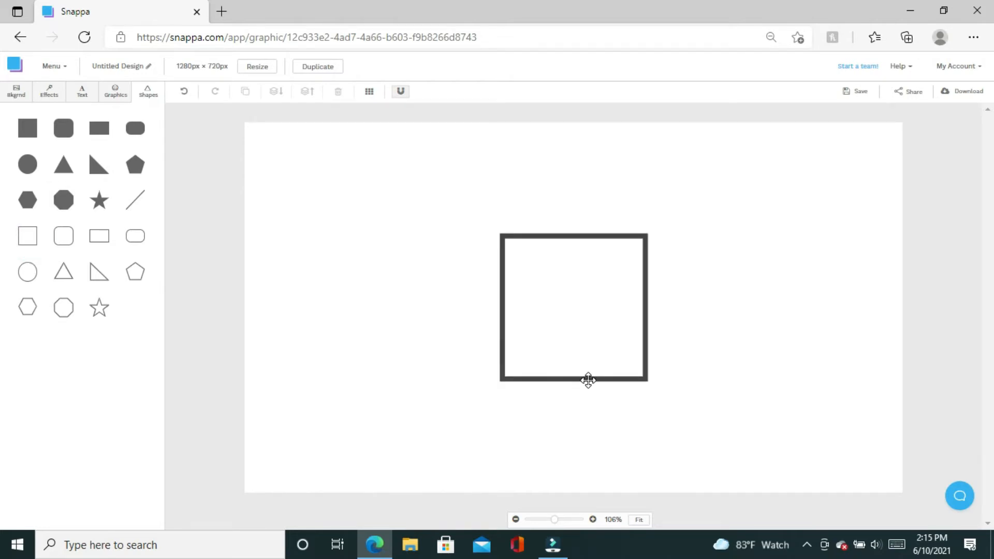
drag(589, 380, 336, 268)
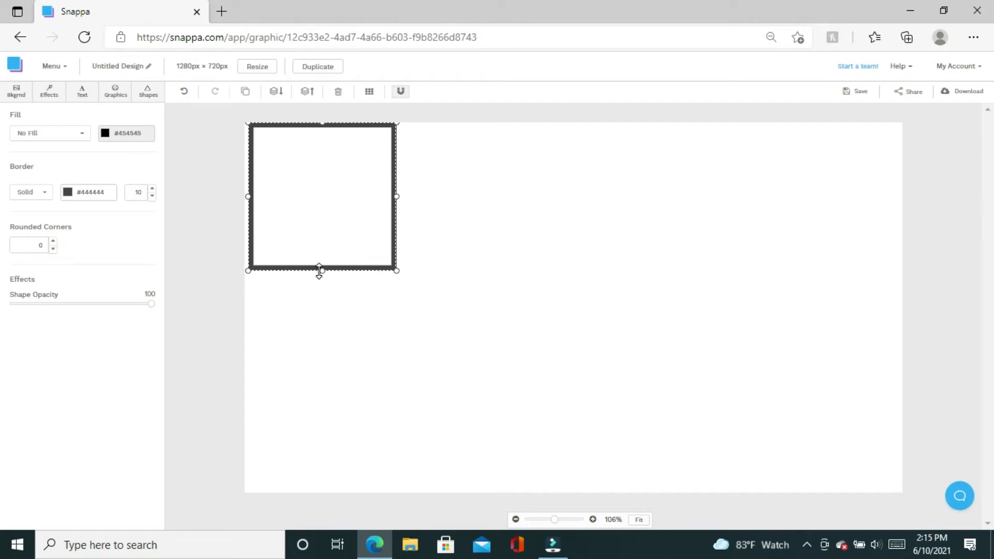
drag(319, 271, 318, 295)
drag(318, 330, 334, 495)
click(334, 495)
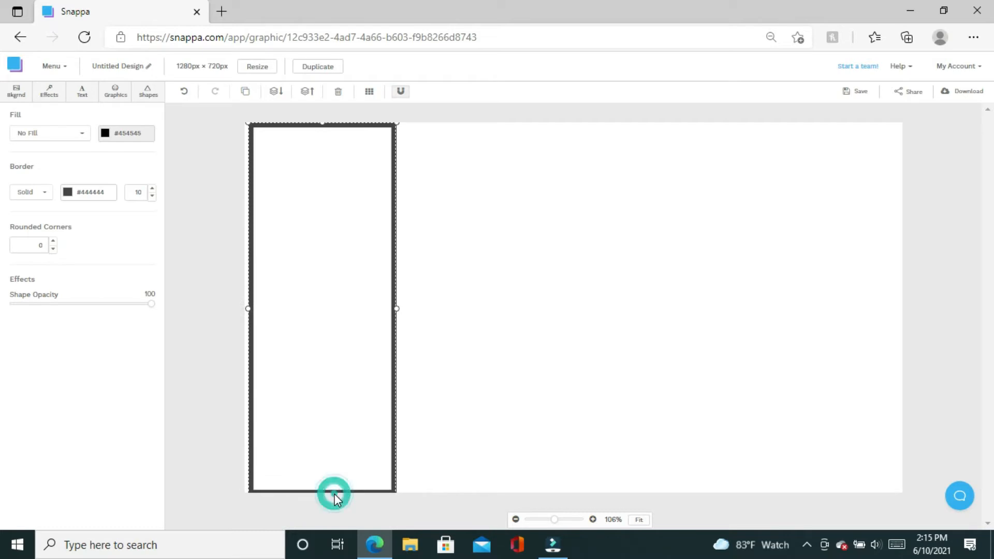
click(251, 348)
drag(249, 313, 247, 313)
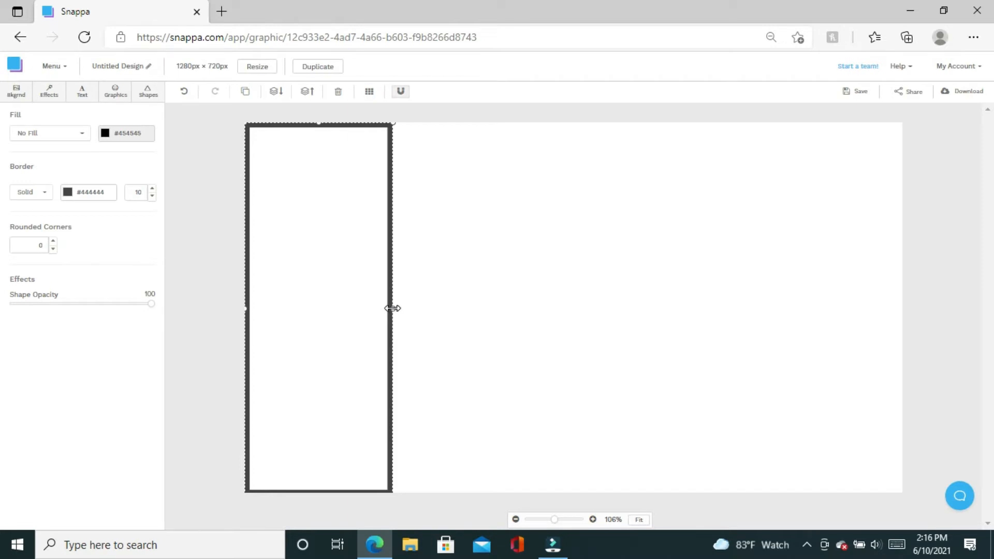
drag(392, 308, 502, 306)
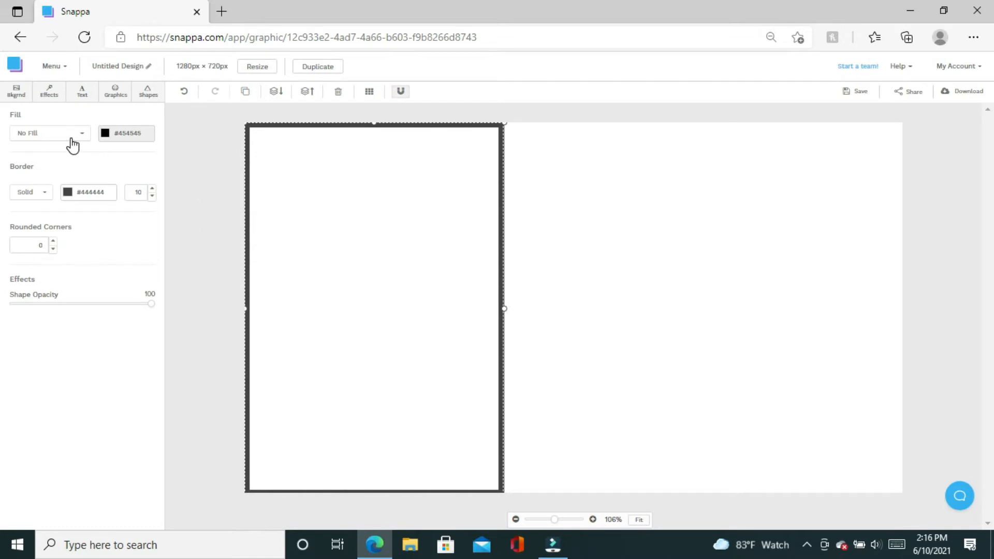
Fill the left rectangle with #ac92ec purple and give it a white #ffffff border.
click(105, 136)
click(106, 141)
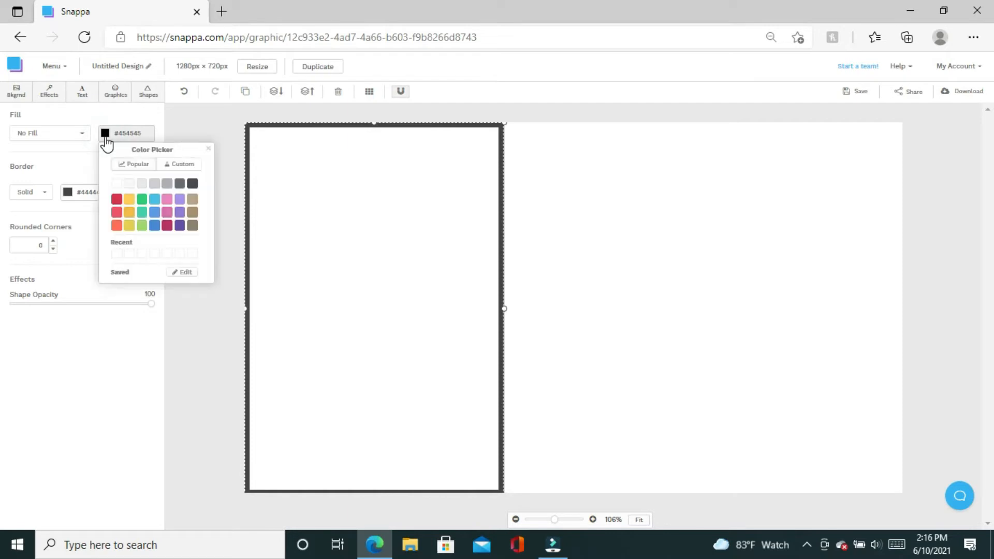
click(180, 202)
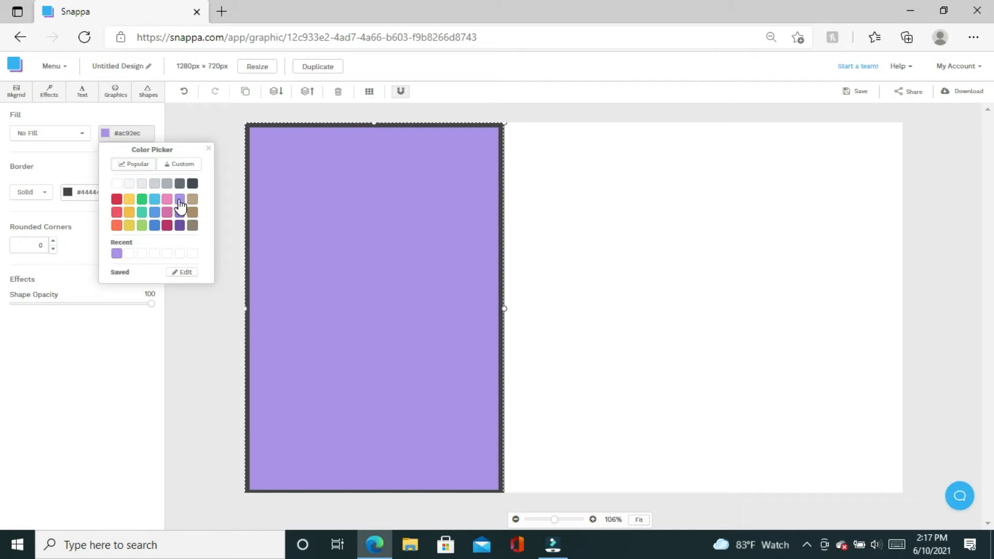
click(67, 194)
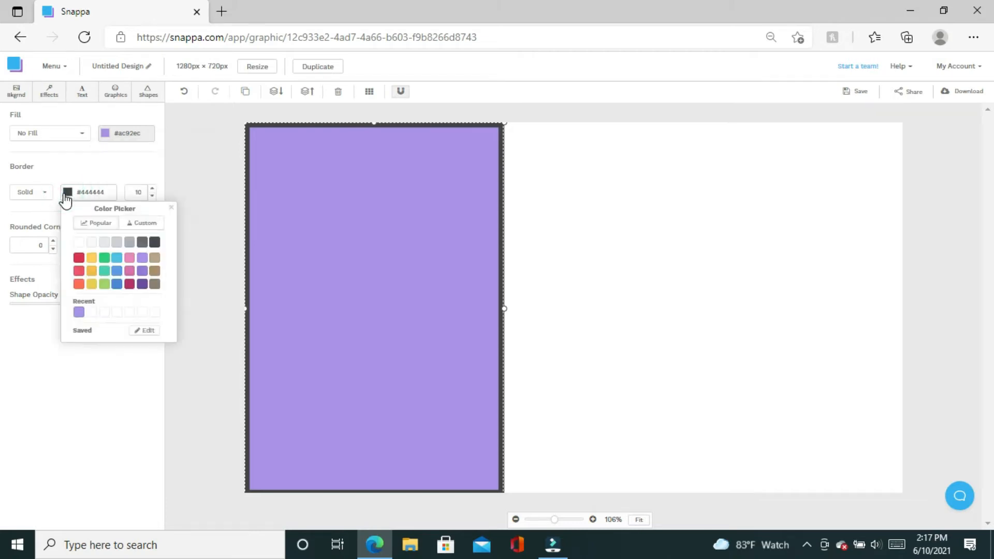
click(78, 241)
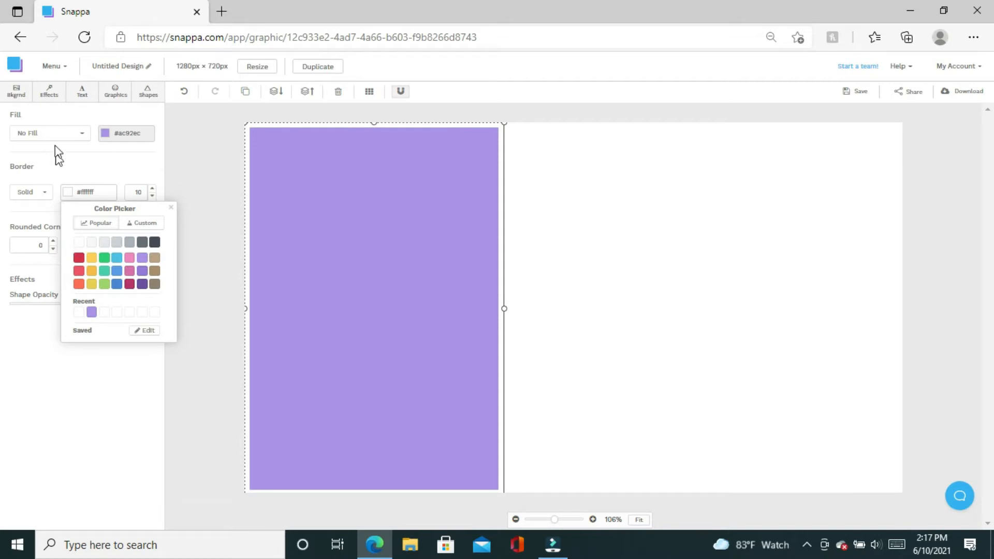
click(207, 217)
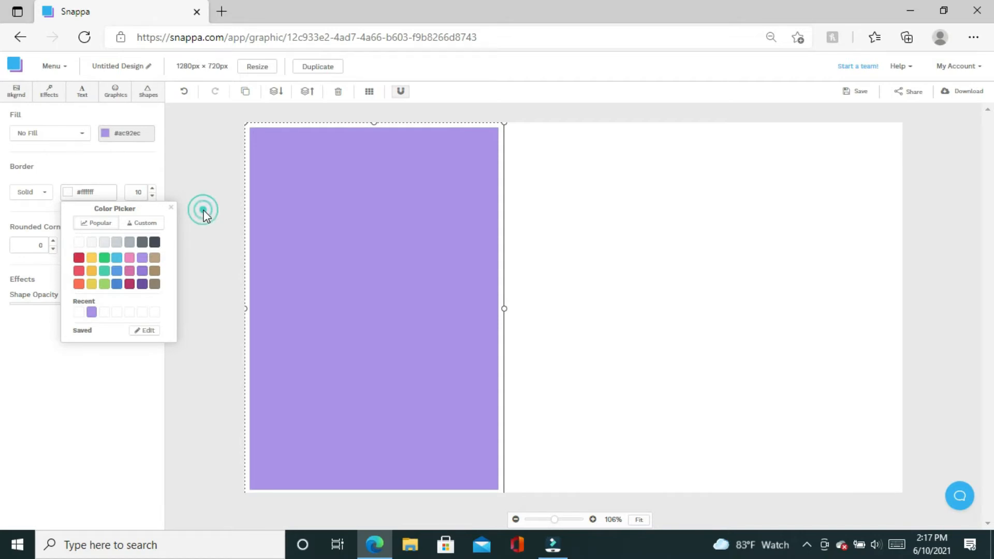
Show the previously uploaded images under Graphics > Uploads.
click(111, 98)
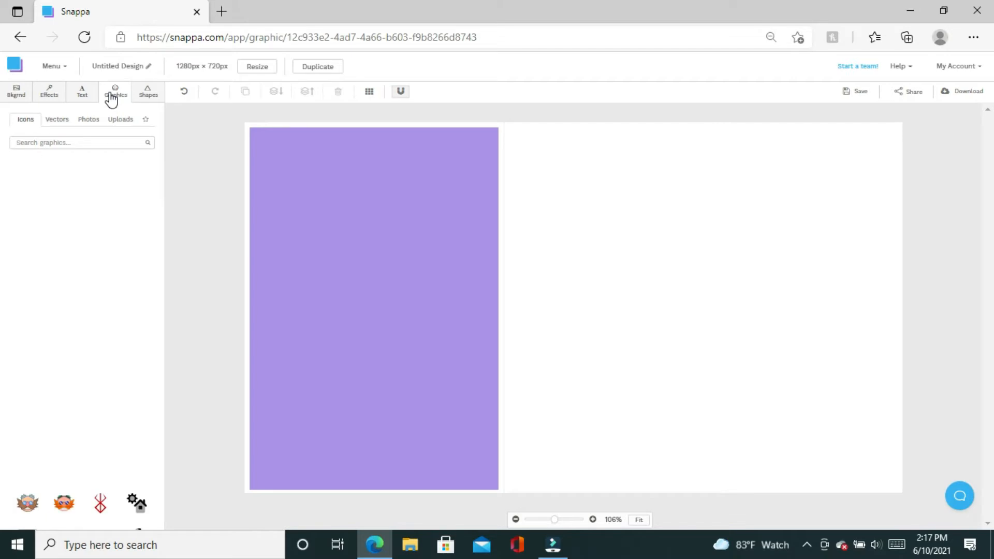
click(124, 121)
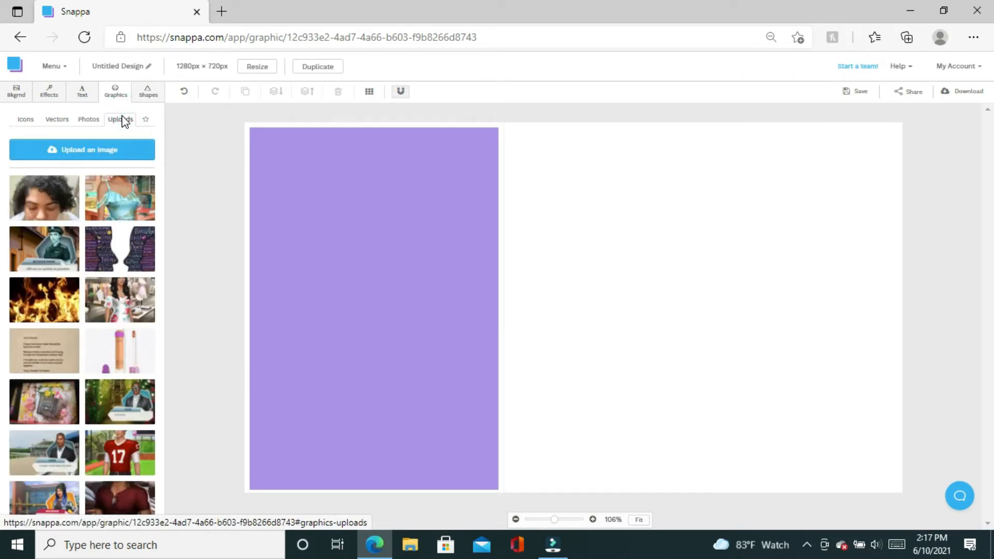
Add the uploaded portrait photo and size it to fill most of the purple left panel.
click(60, 200)
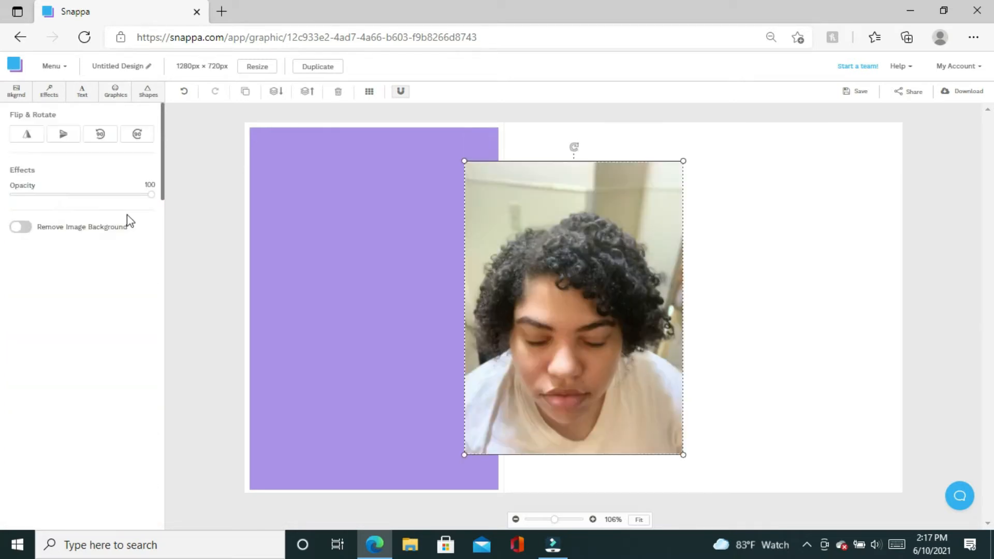
drag(547, 264, 375, 257)
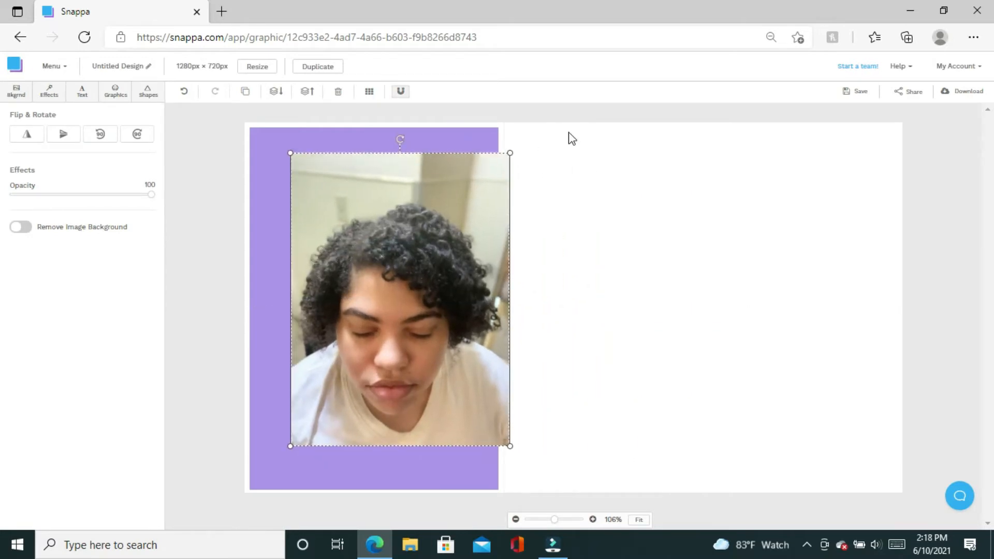
drag(510, 151, 455, 171)
drag(411, 284, 399, 270)
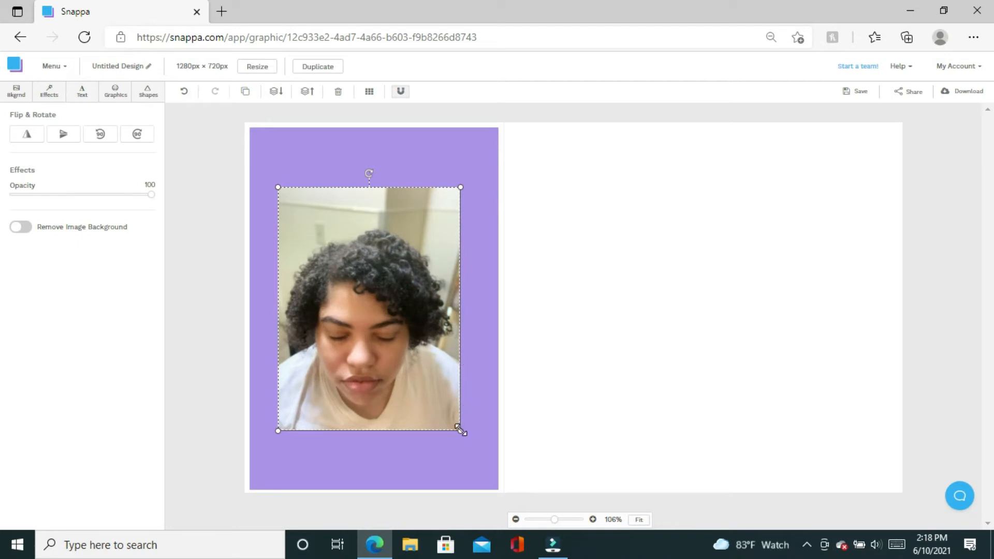
drag(461, 430, 480, 457)
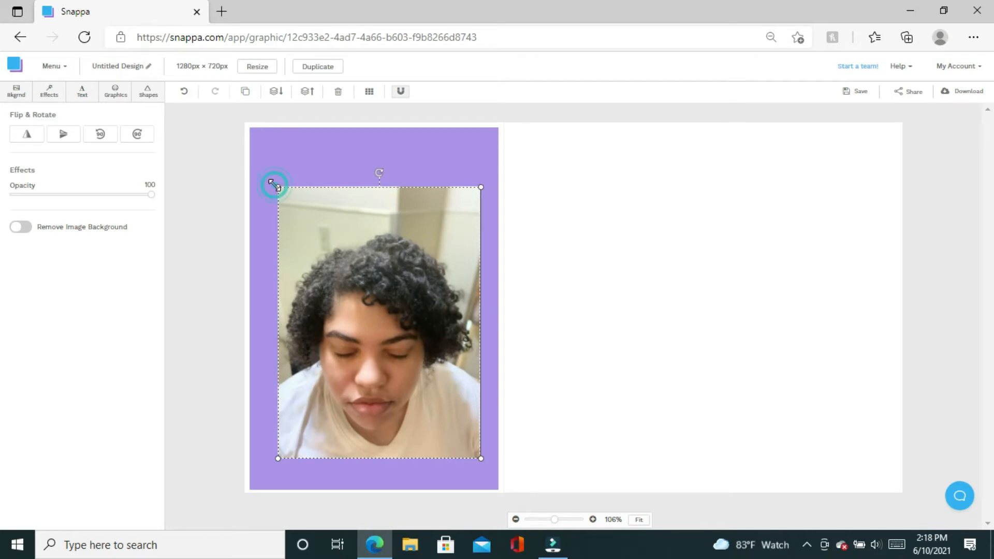
drag(275, 187, 264, 168)
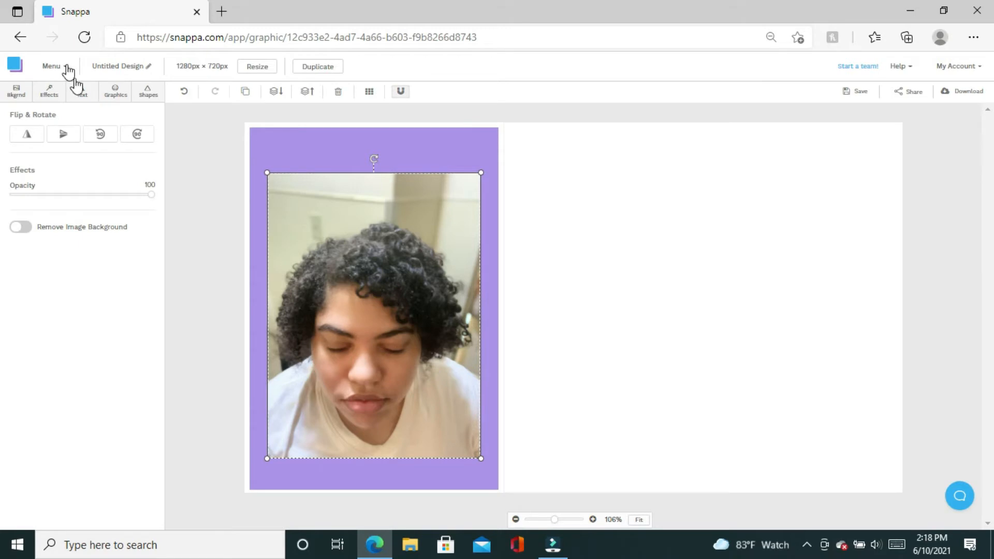
Place an outlined square on the portrait and stretch its edges to match the photo's bounds.
click(147, 99)
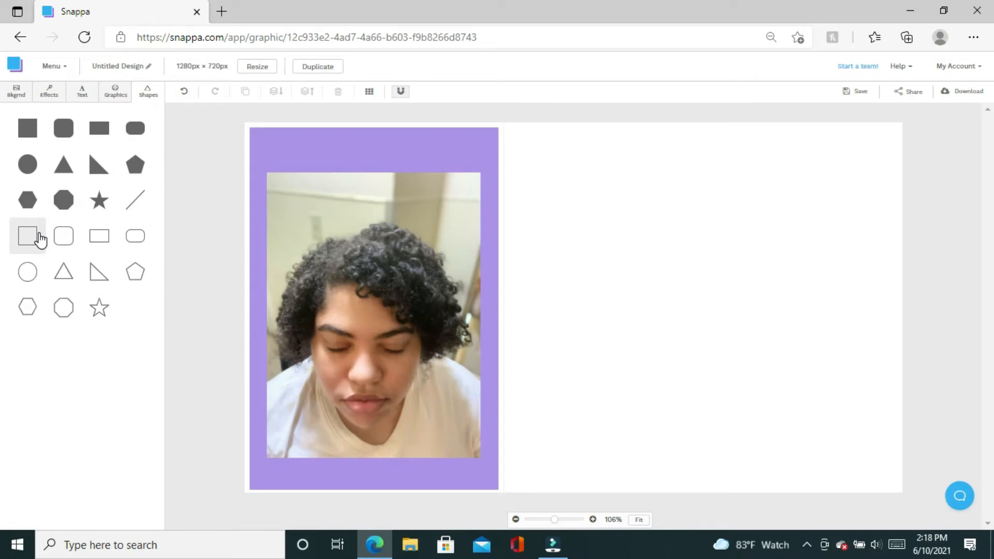
click(40, 239)
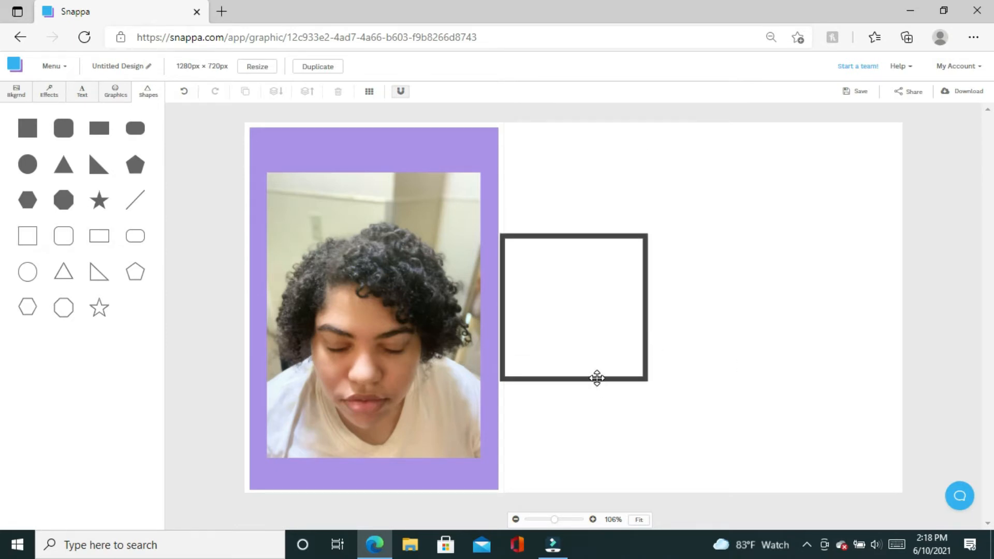
drag(597, 379, 400, 317)
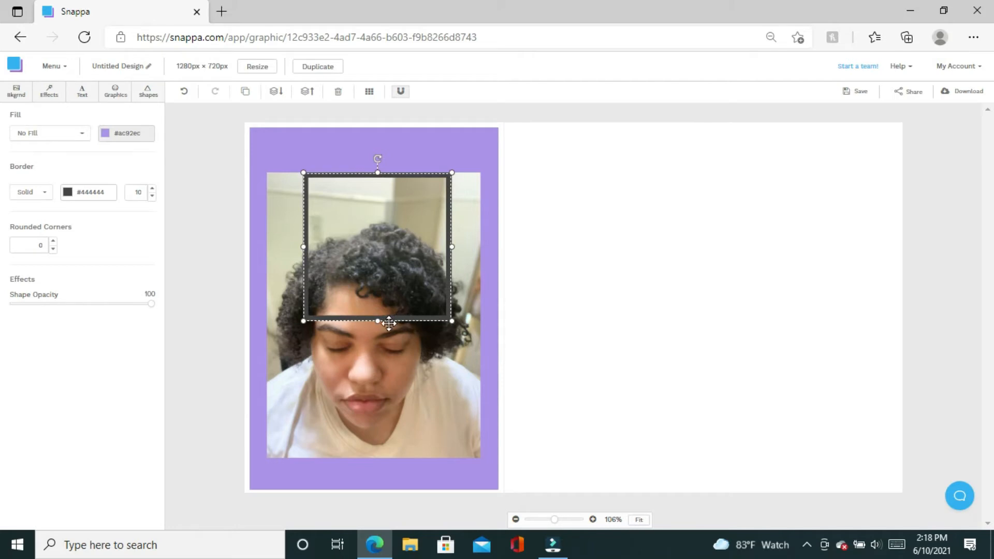
drag(378, 320, 365, 460)
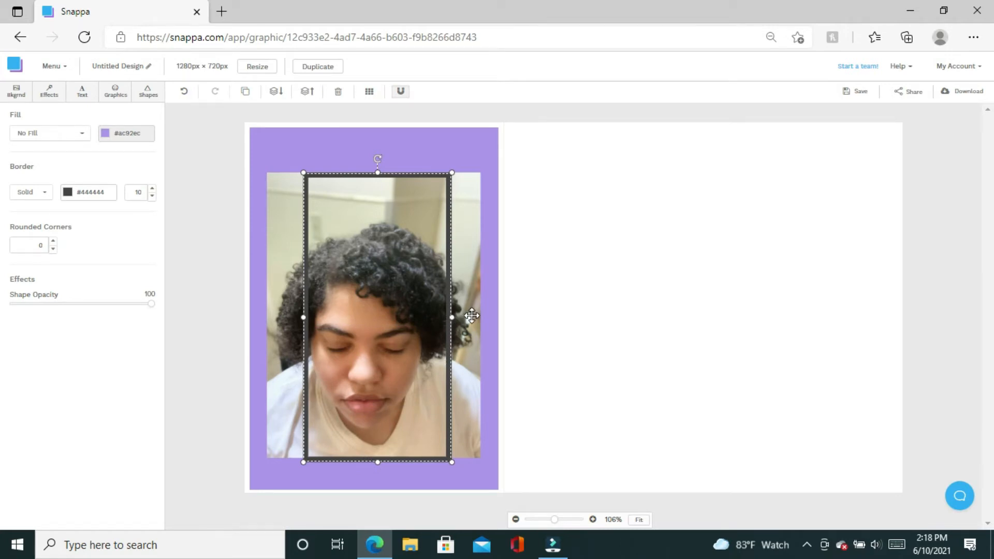
drag(453, 316, 481, 317)
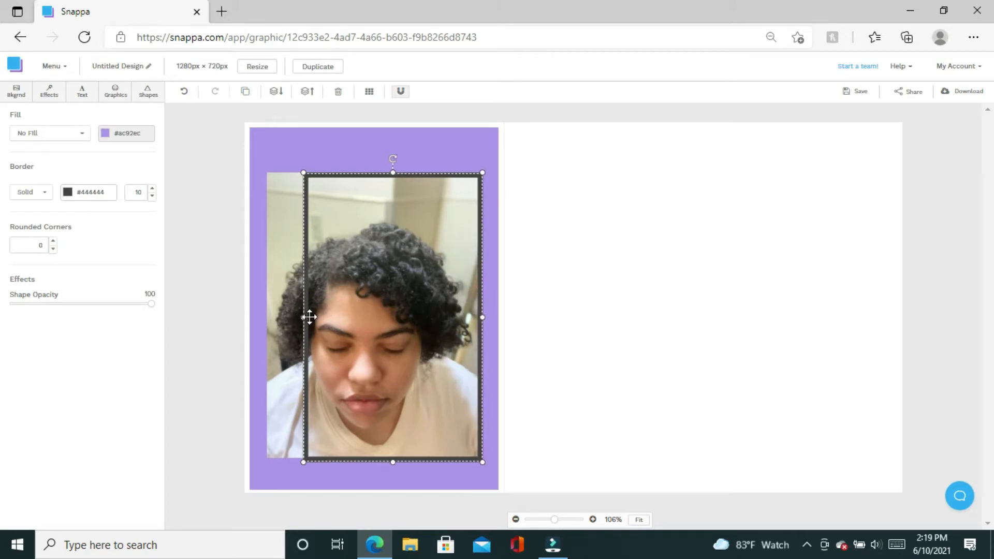
drag(293, 318, 265, 318)
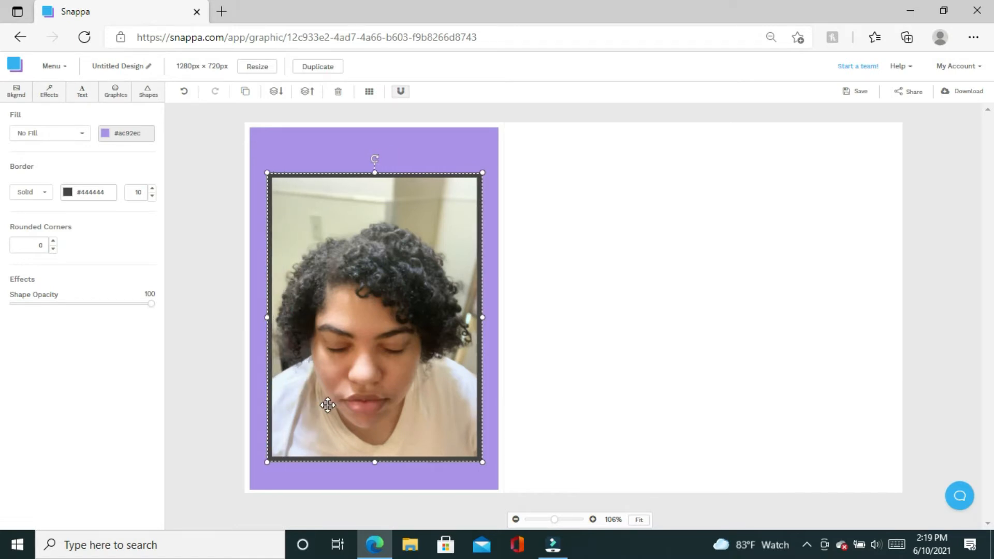
Change the portrait frame's border colour to dark purple #6a50a7.
click(68, 194)
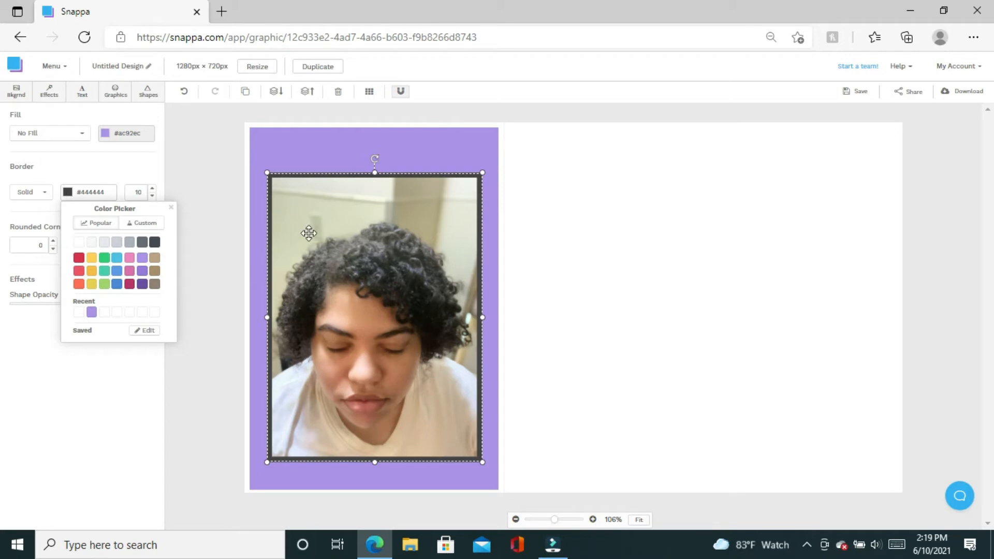
click(140, 284)
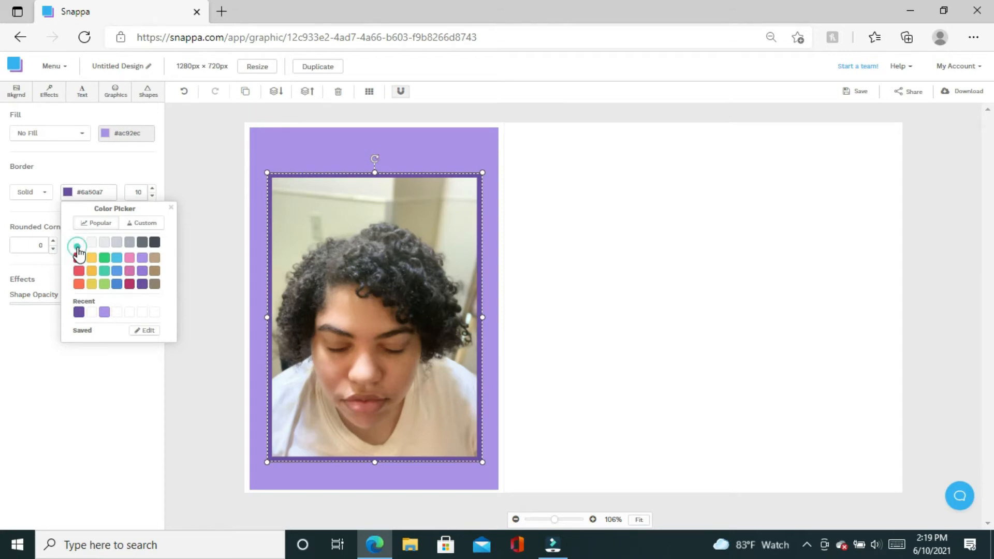
click(78, 248)
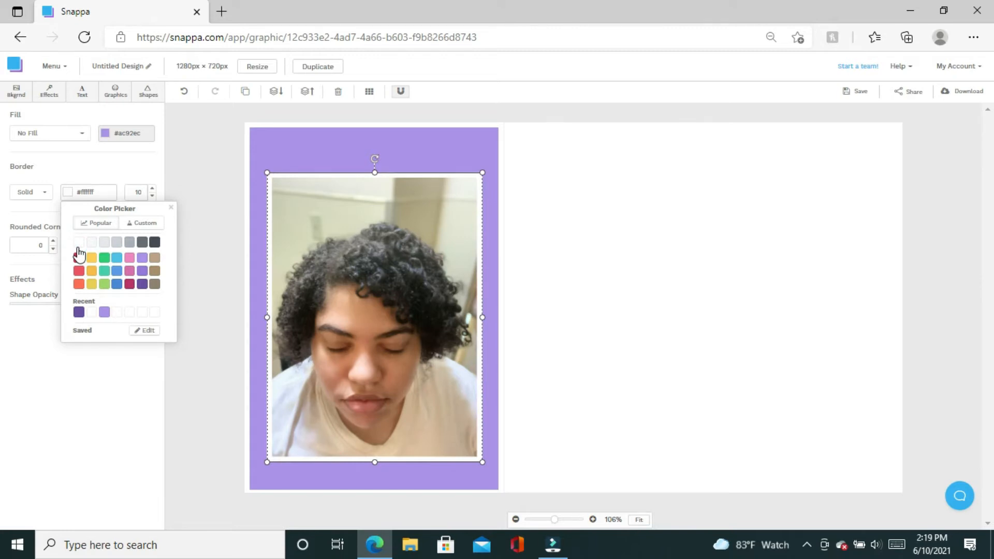
click(79, 312)
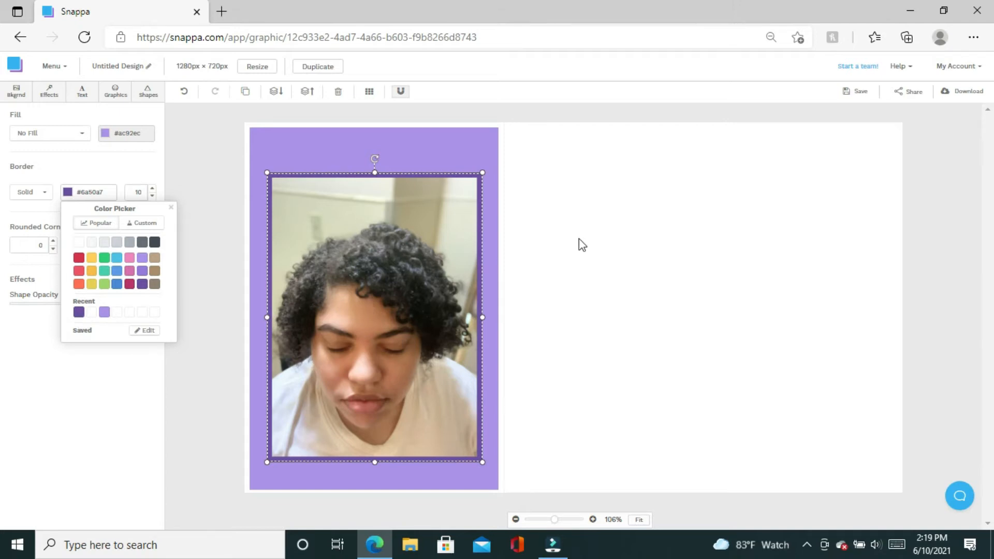
click(654, 285)
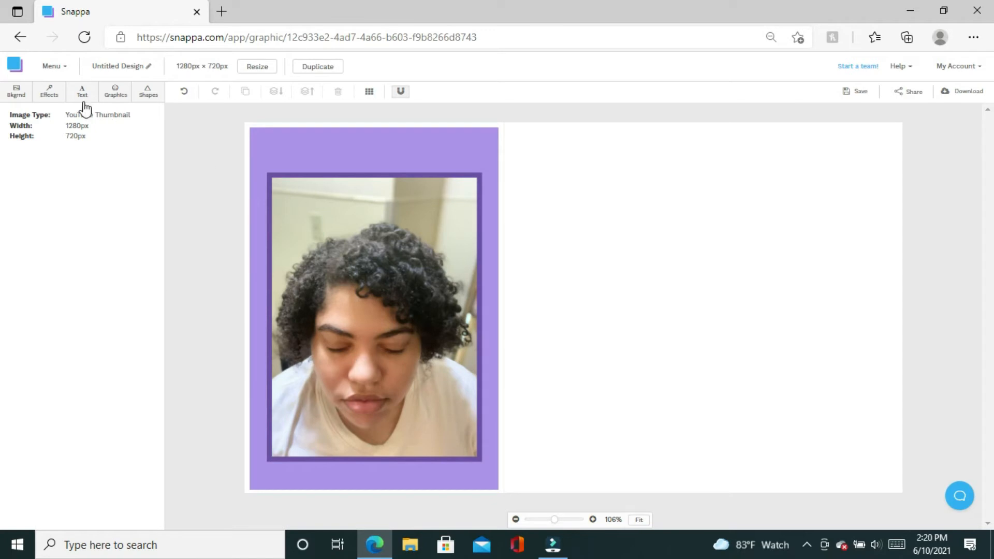
Search the background stock photos for 'wash' and scroll through the results.
click(26, 93)
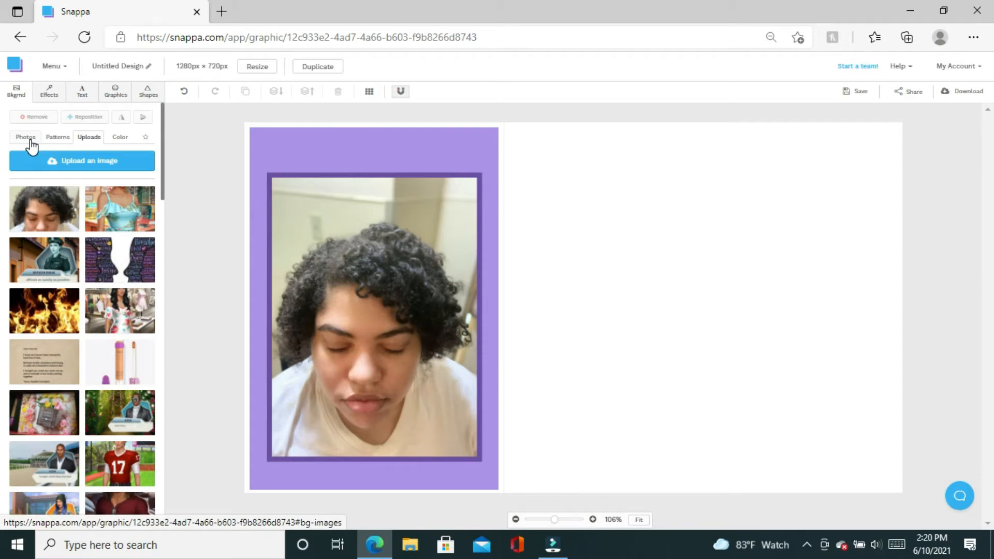
click(29, 139)
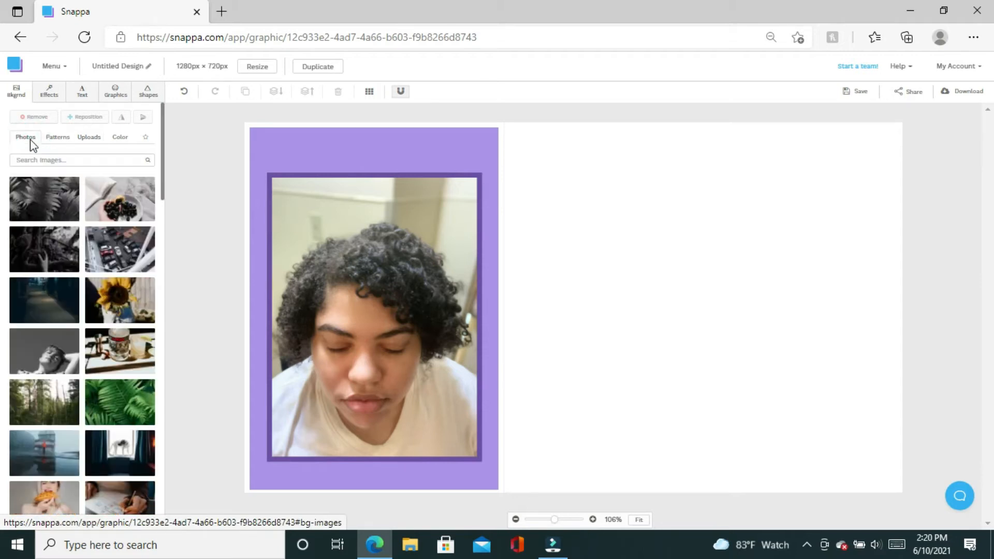
click(56, 161)
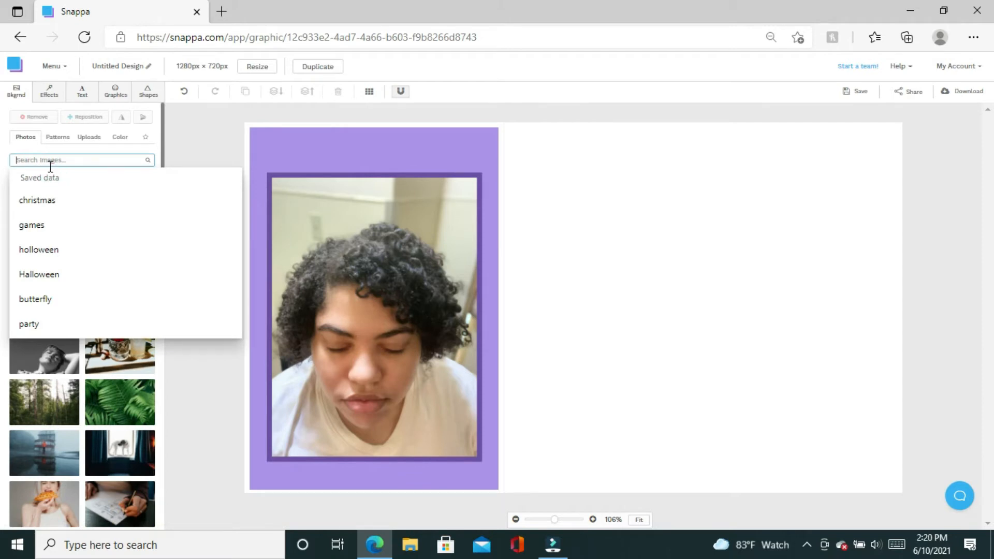
text(wash)
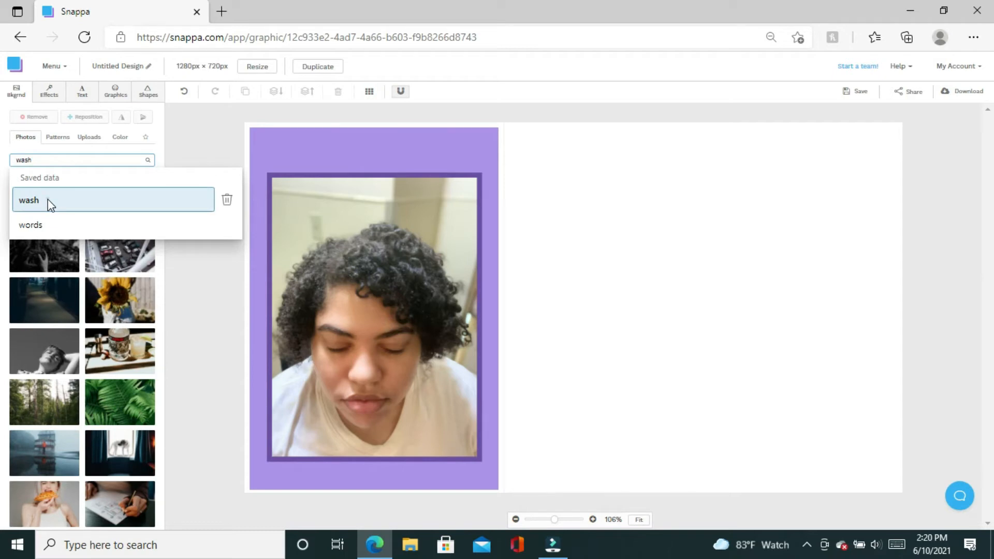
click(47, 200)
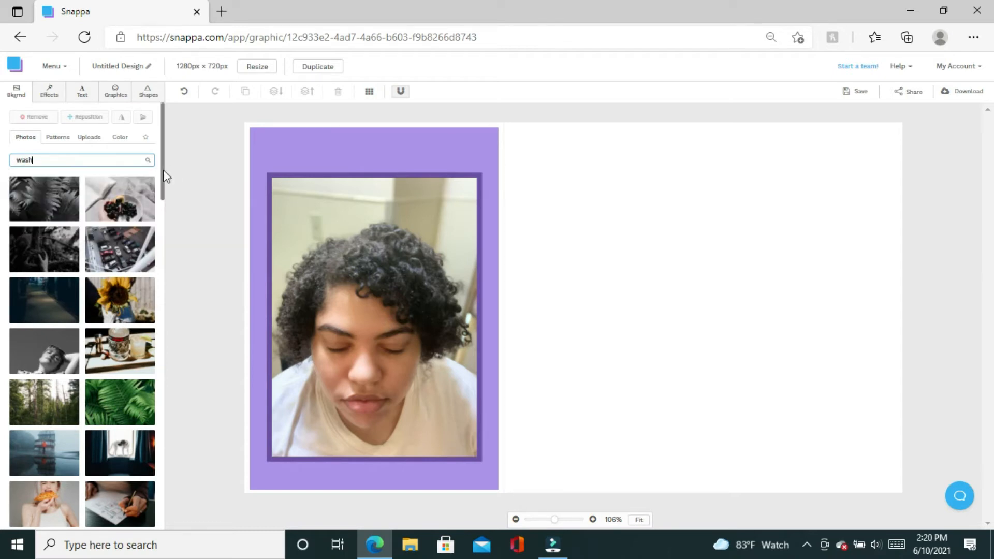
click(148, 162)
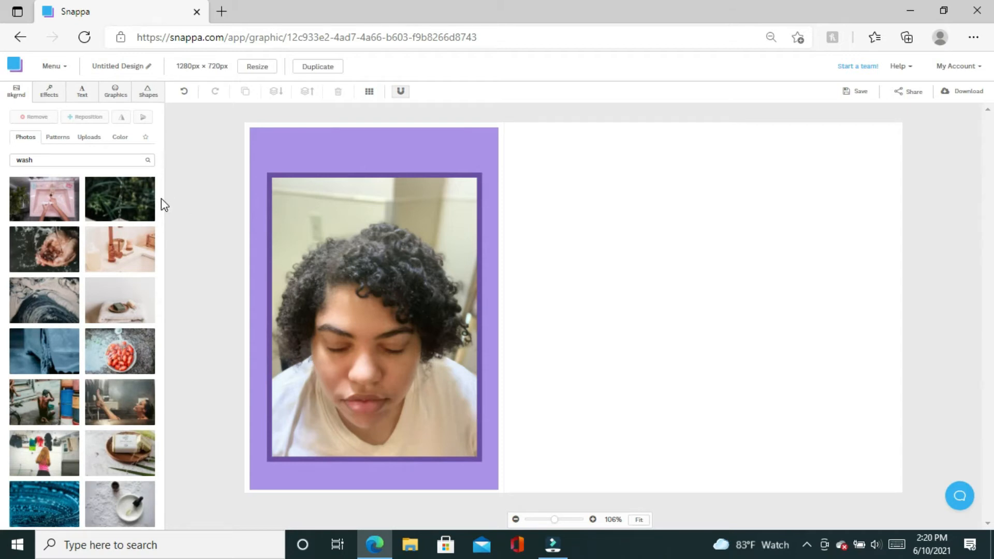
scroll(164, 236, down, 3)
scroll(156, 269, down, 3)
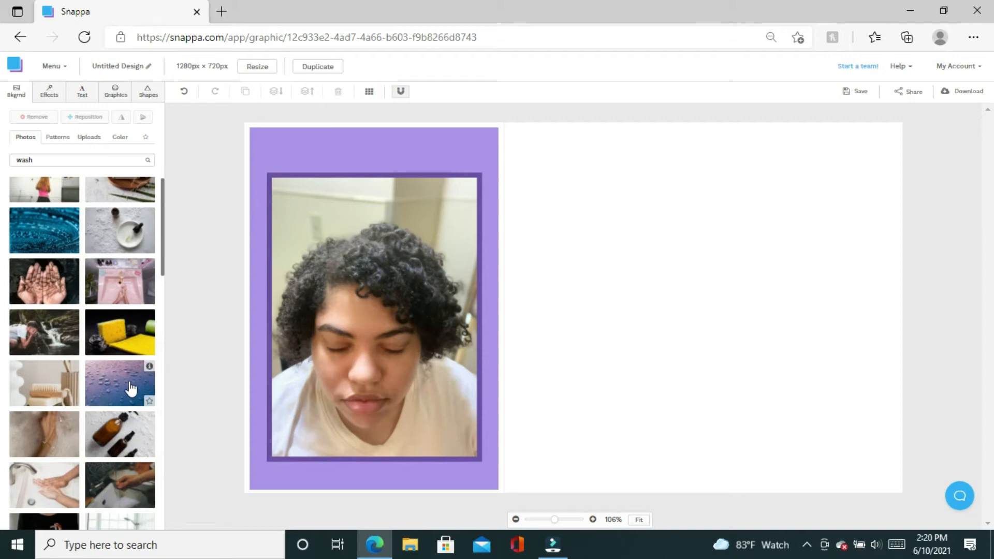
Preview several water-droplet photos, then set the shower photo of a woman rinsing her hair as background.
click(130, 389)
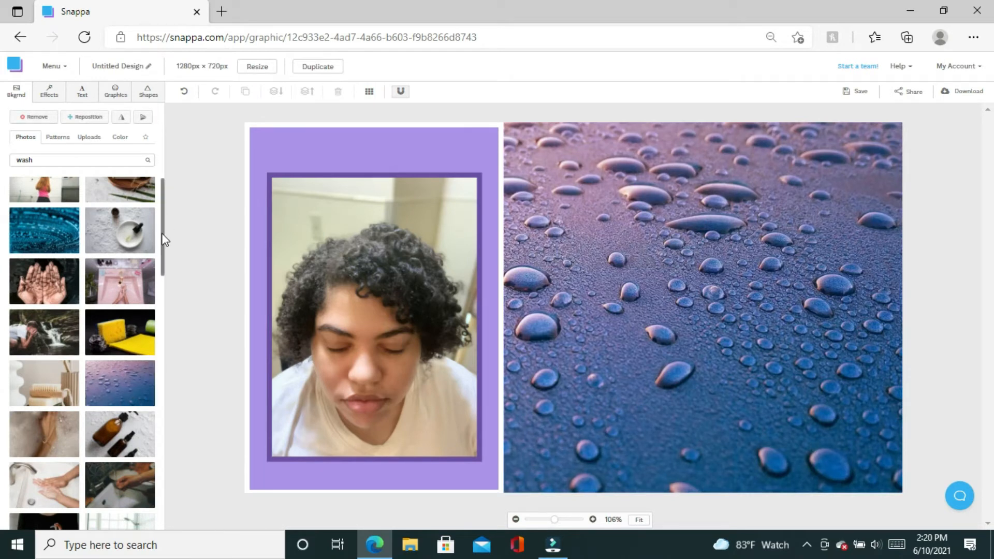
drag(162, 228, 184, 393)
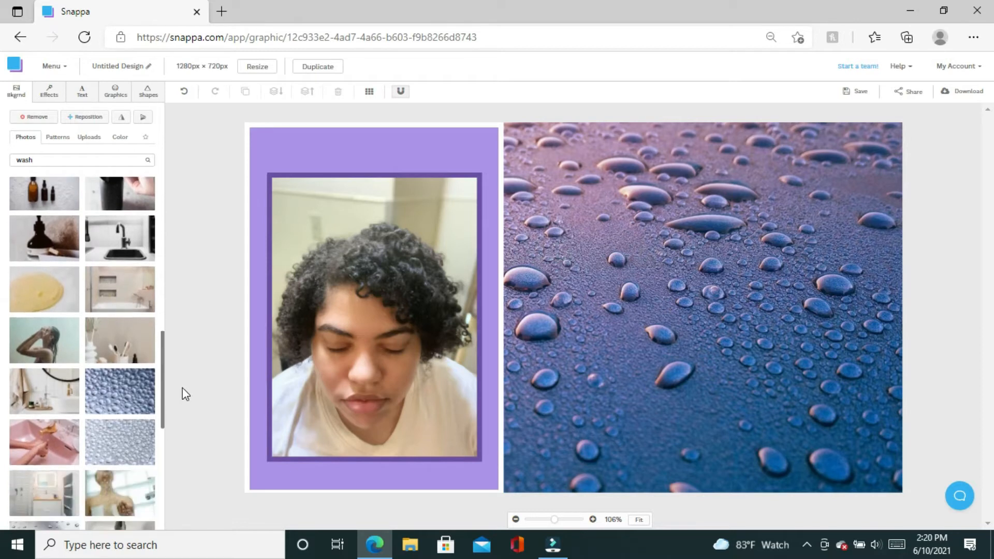
click(130, 400)
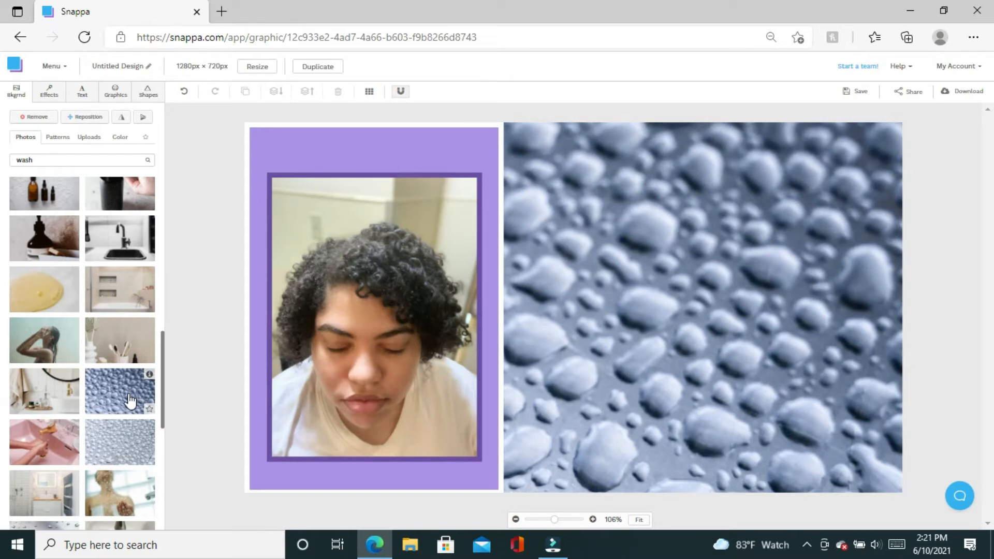
click(122, 454)
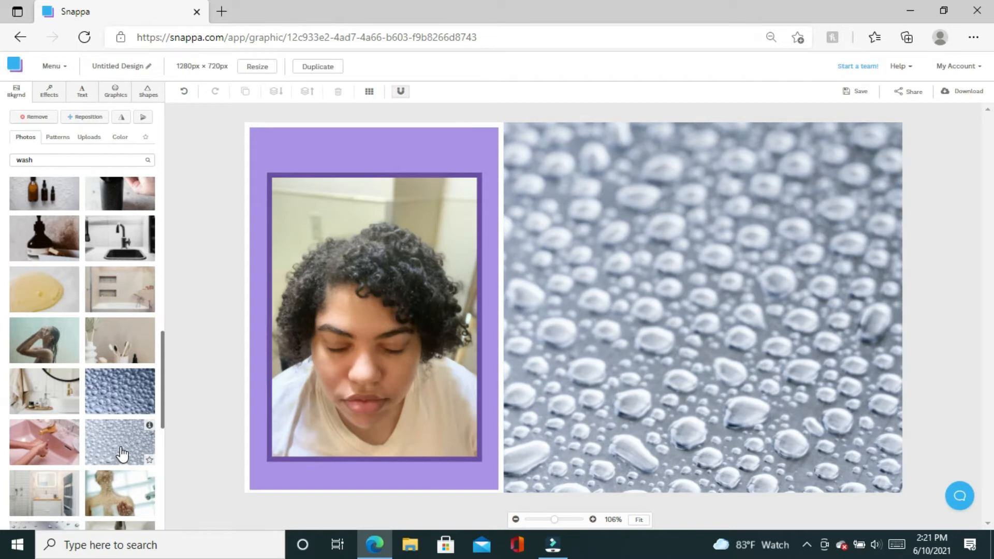
click(42, 345)
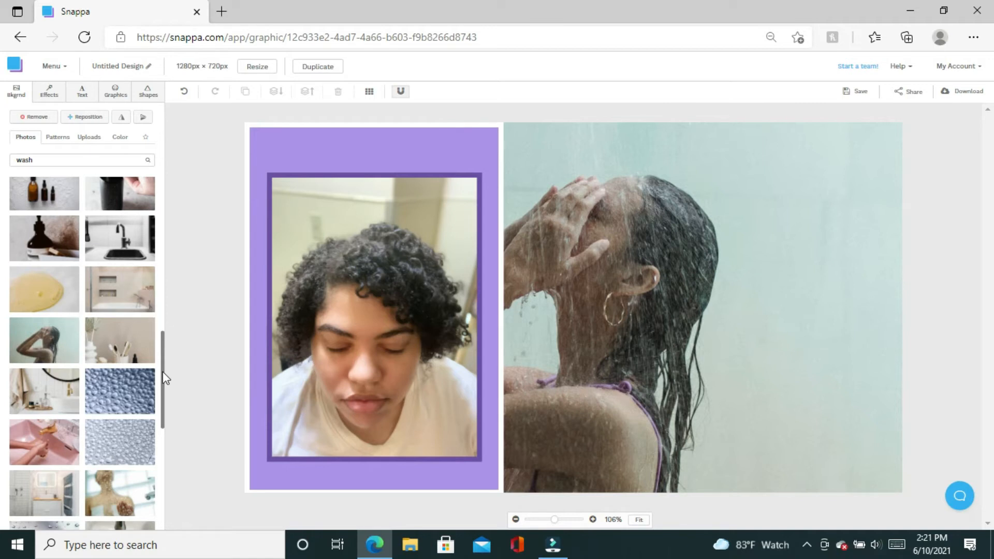
drag(158, 378, 169, 504)
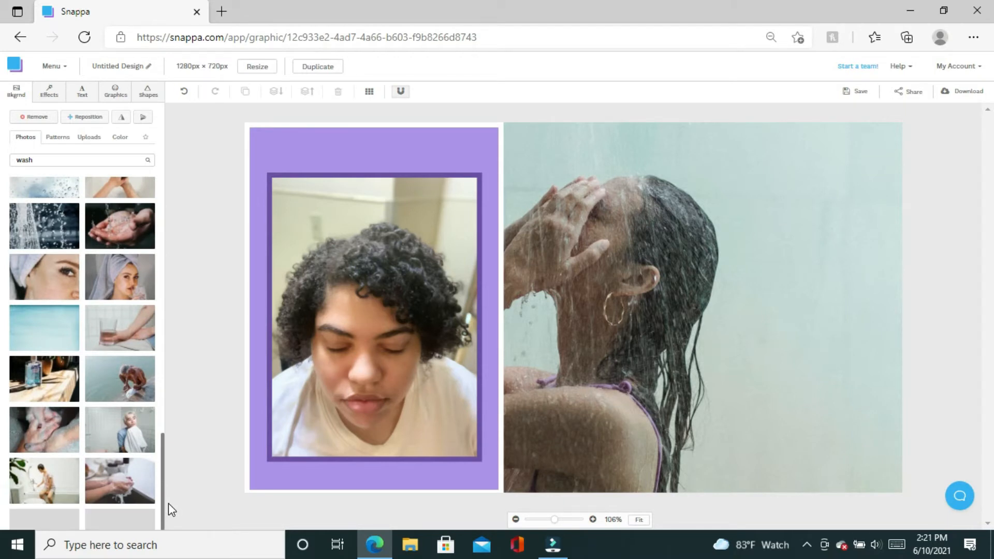
Try the water-splash, dark splash and grey drops photos, then settle on the teal droplet close-up.
click(44, 243)
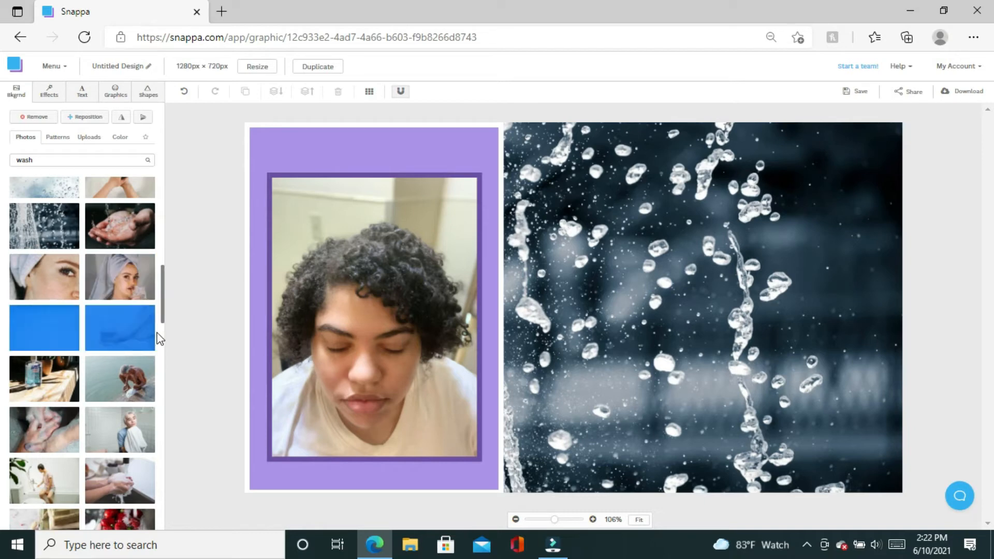
drag(162, 309, 164, 383)
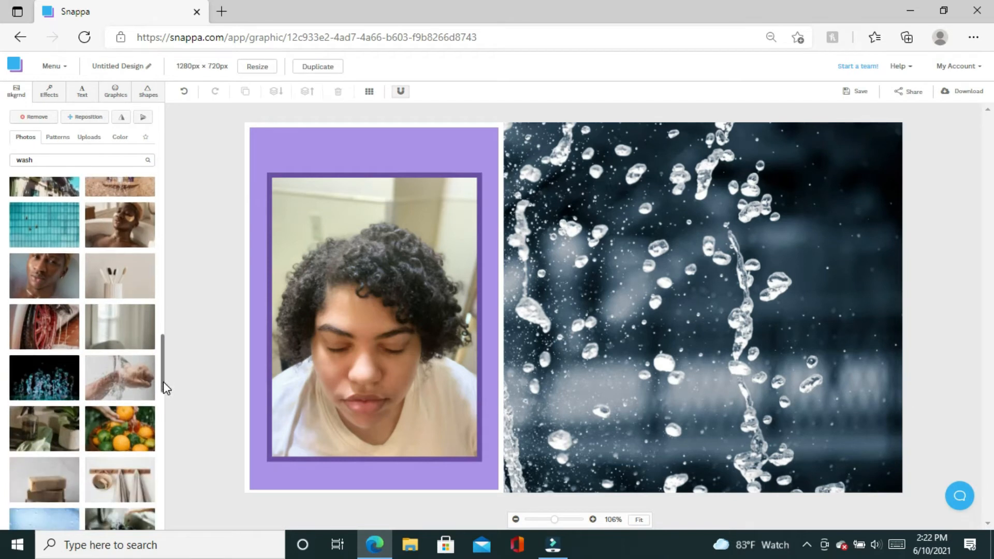
click(51, 398)
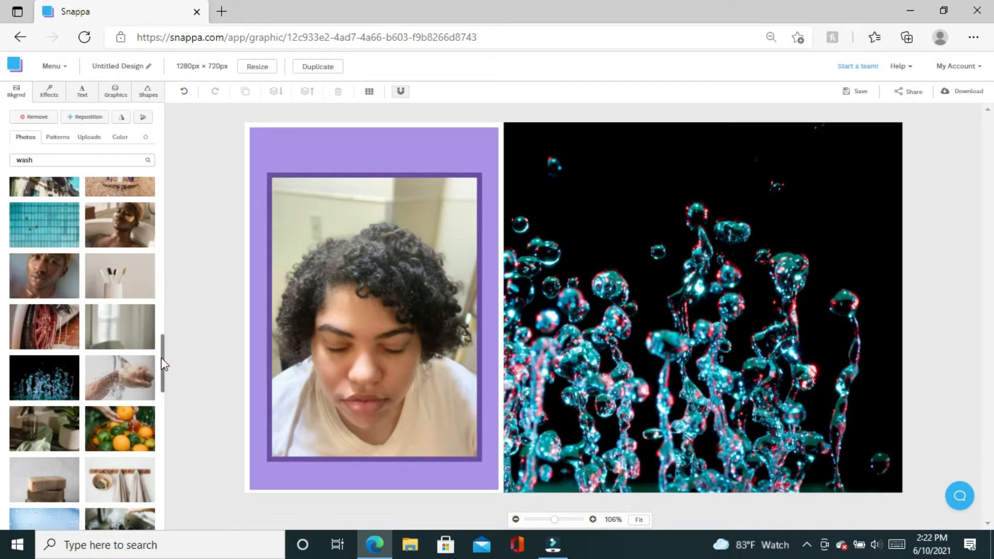
drag(163, 345, 162, 304)
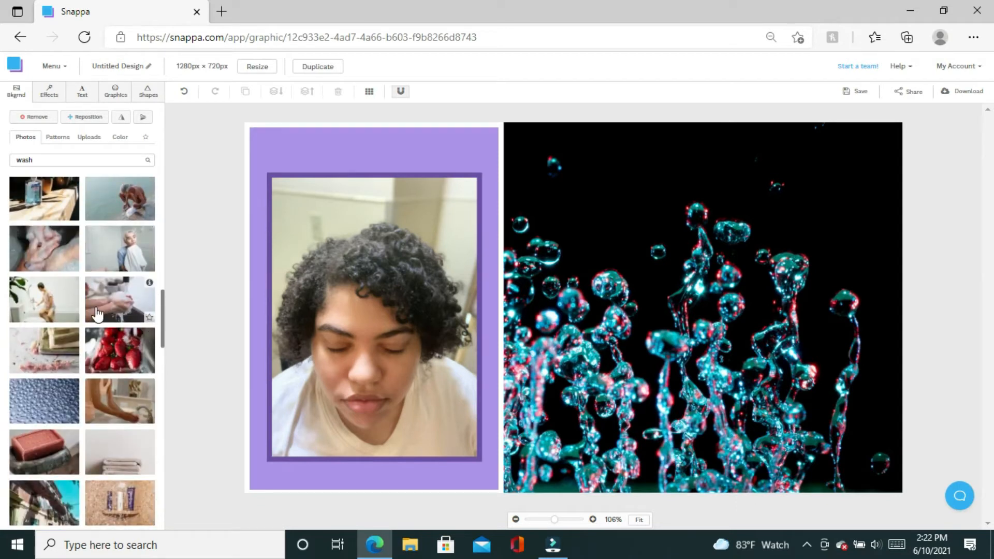
click(67, 402)
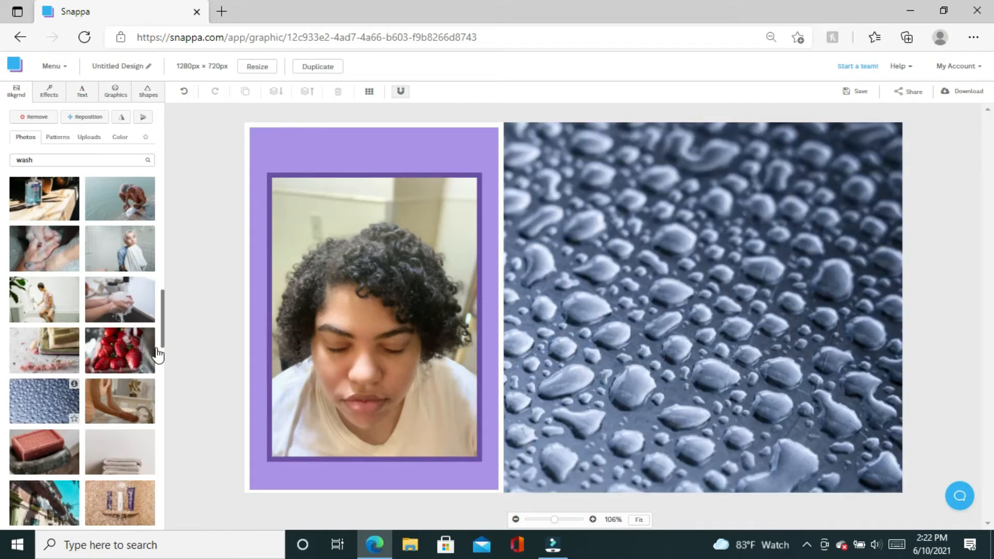
drag(163, 334, 178, 450)
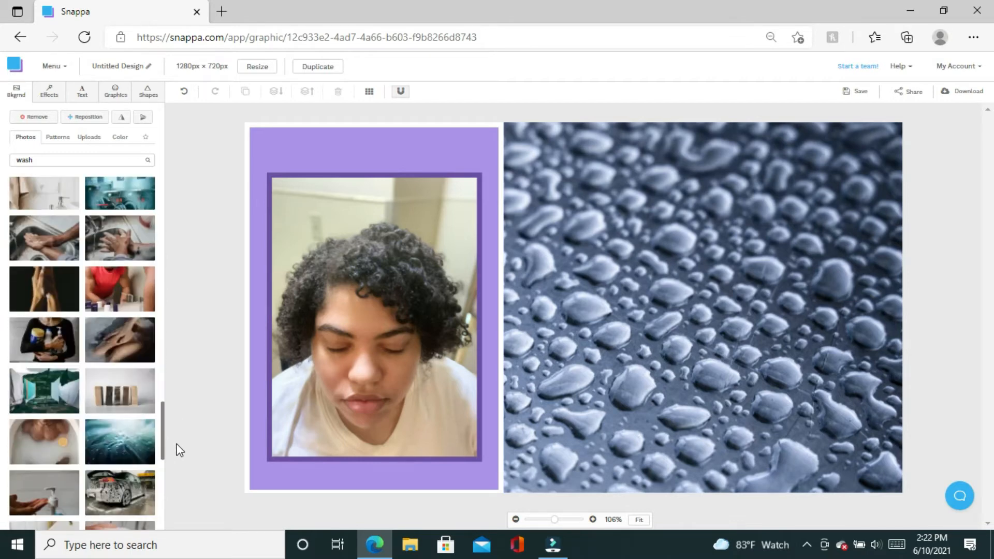
click(132, 452)
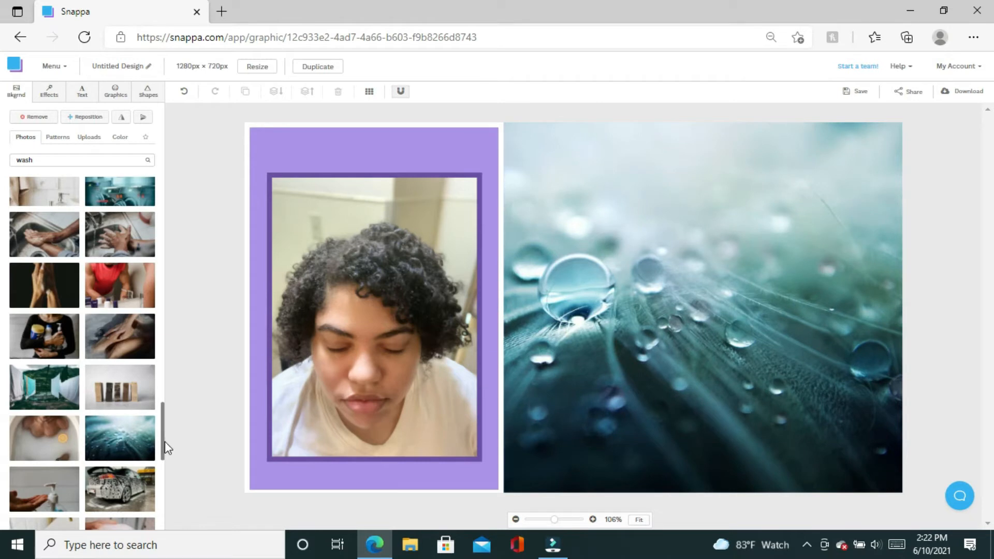
Browse the 'wash' photo results and set the dark splashing-water photo as the right-hand image.
drag(165, 441, 172, 523)
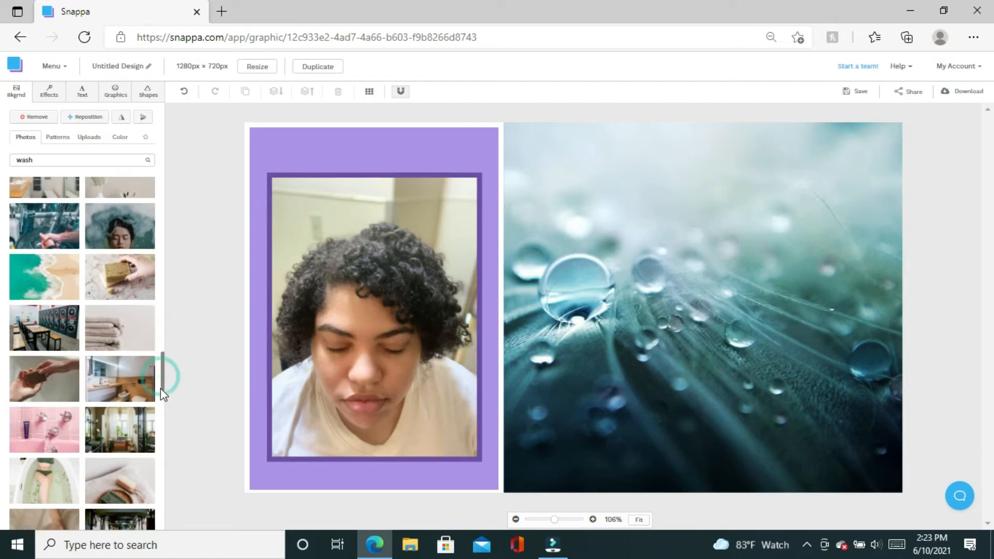
scroll(162, 396, down, 4)
drag(162, 402, 161, 522)
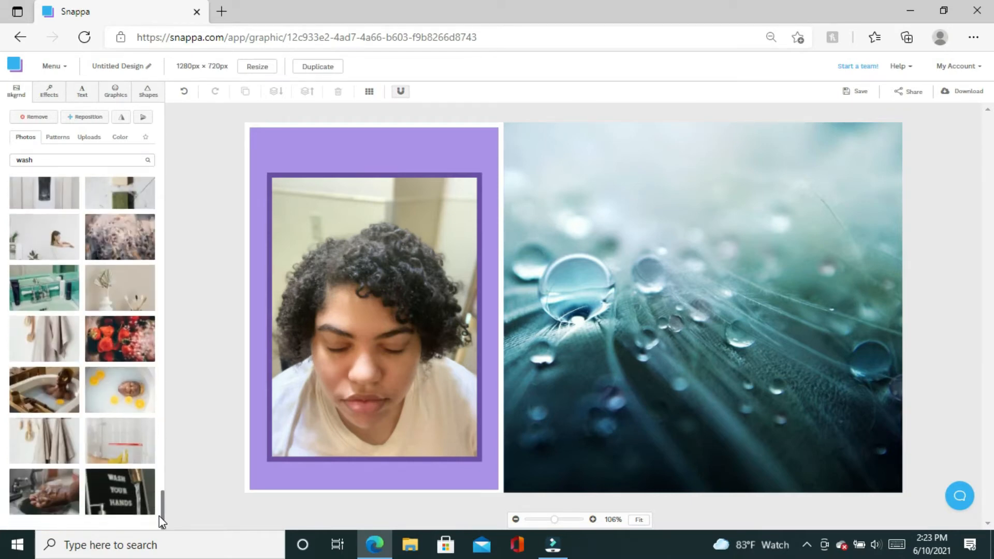
scroll(149, 477, up, 9)
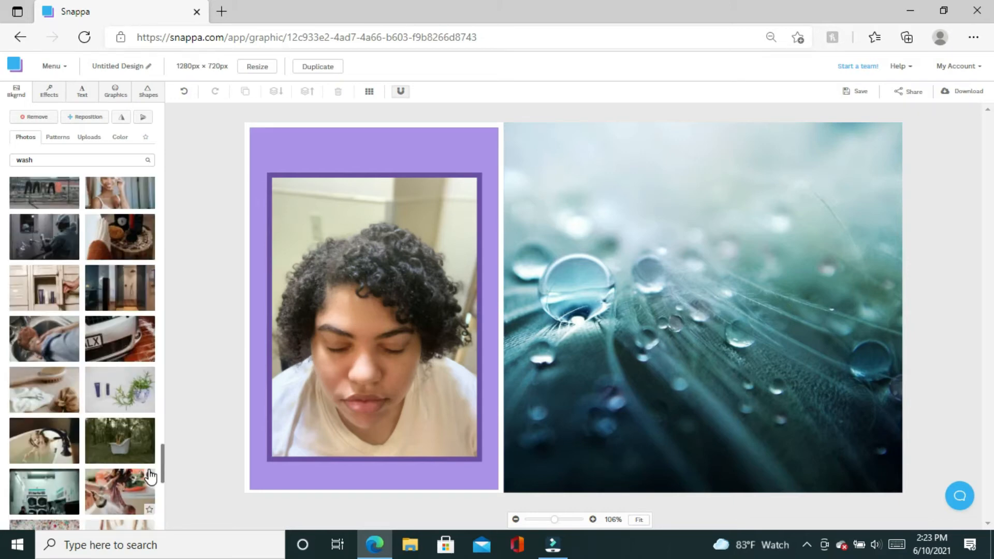
scroll(139, 419, up, 5)
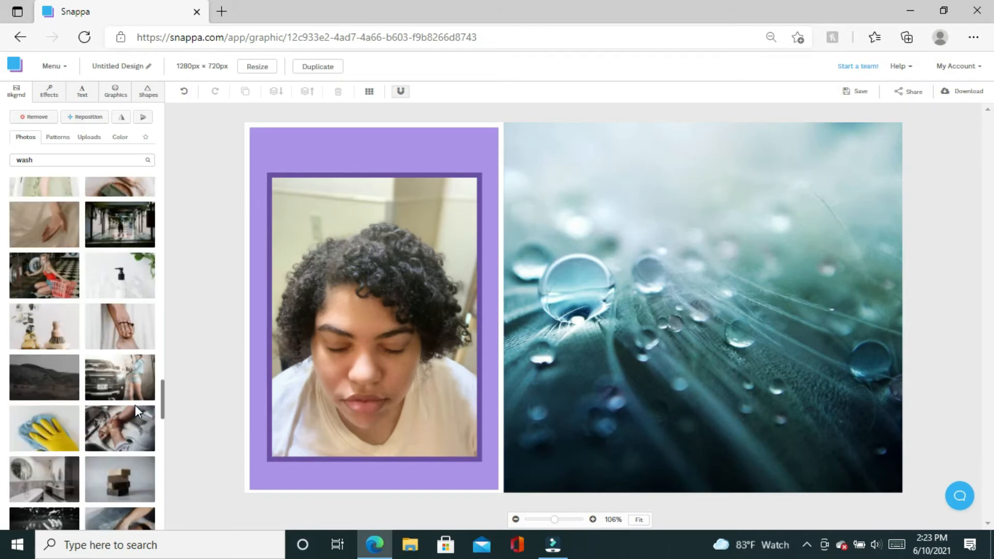
scroll(129, 378, up, 6)
scroll(130, 331, up, 5)
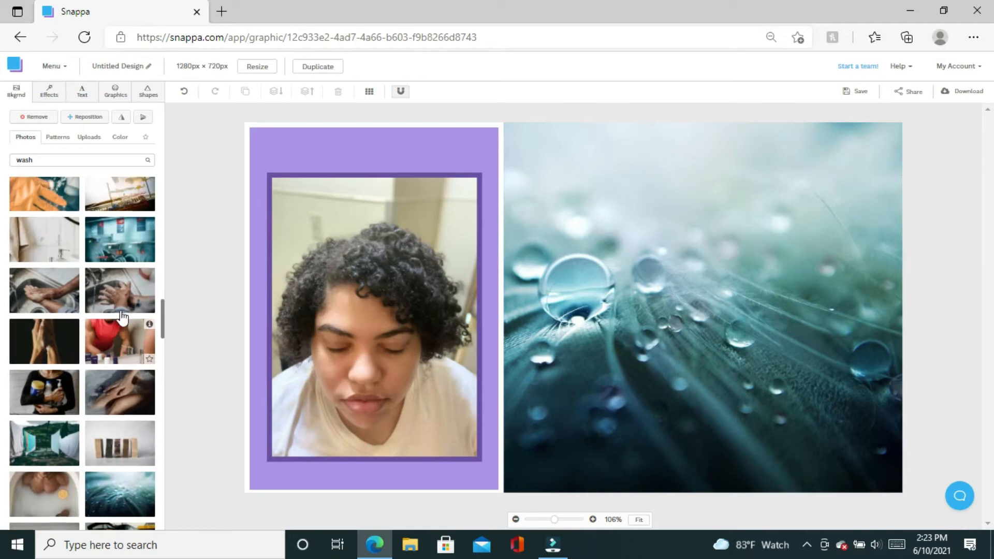
scroll(116, 290, up, 3)
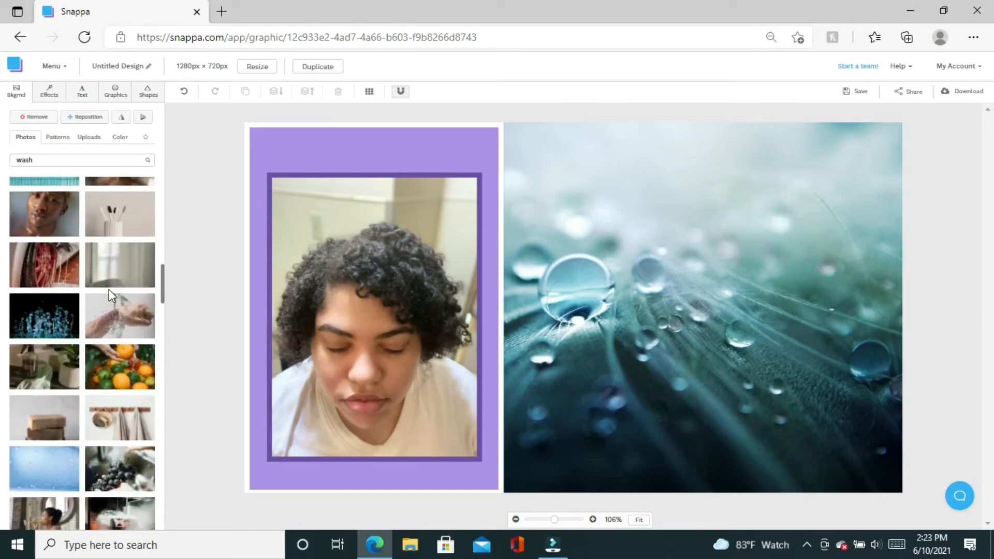
scroll(115, 277, up, 3)
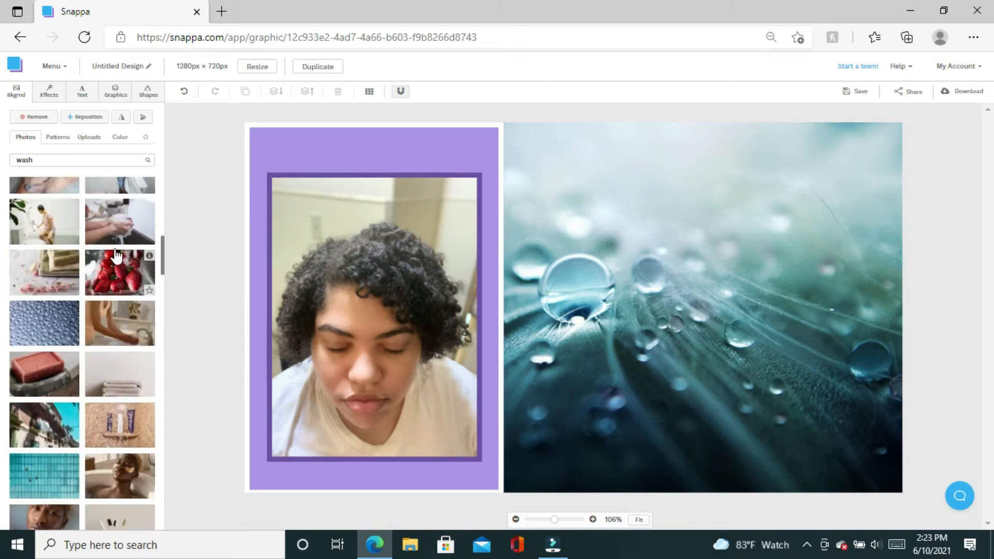
scroll(121, 242, up, 6)
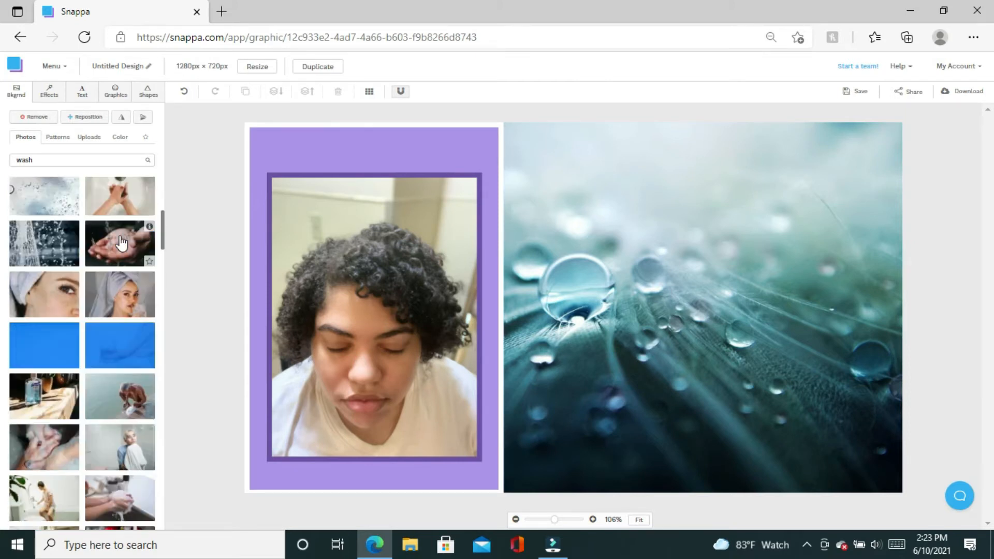
click(66, 251)
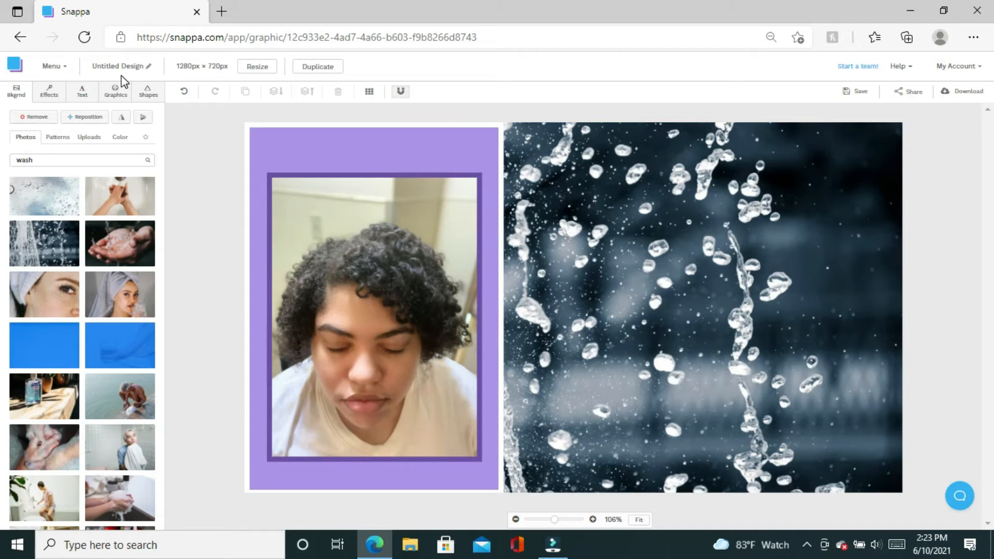
Add a placeholder heading and drag it onto the upper part of the water-splash photo.
click(84, 100)
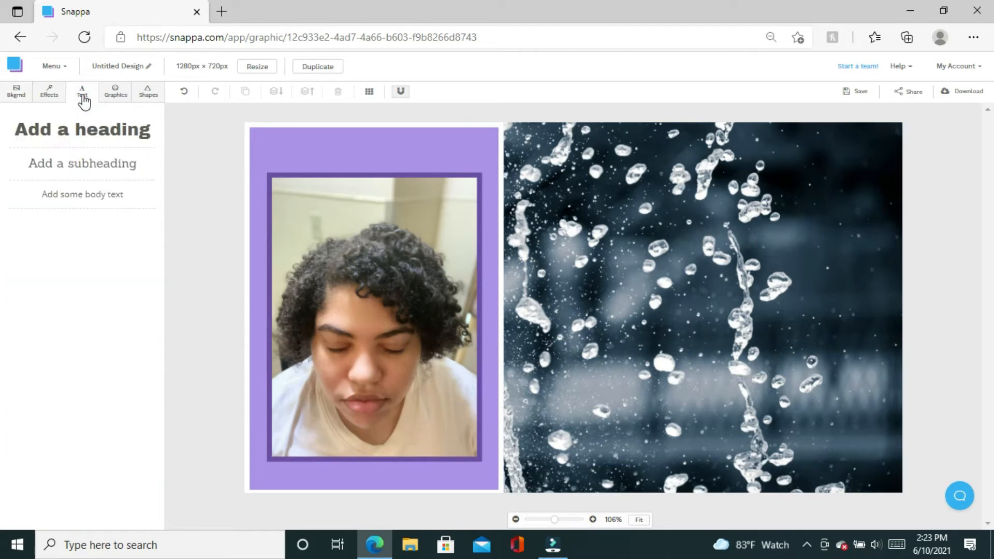
click(85, 140)
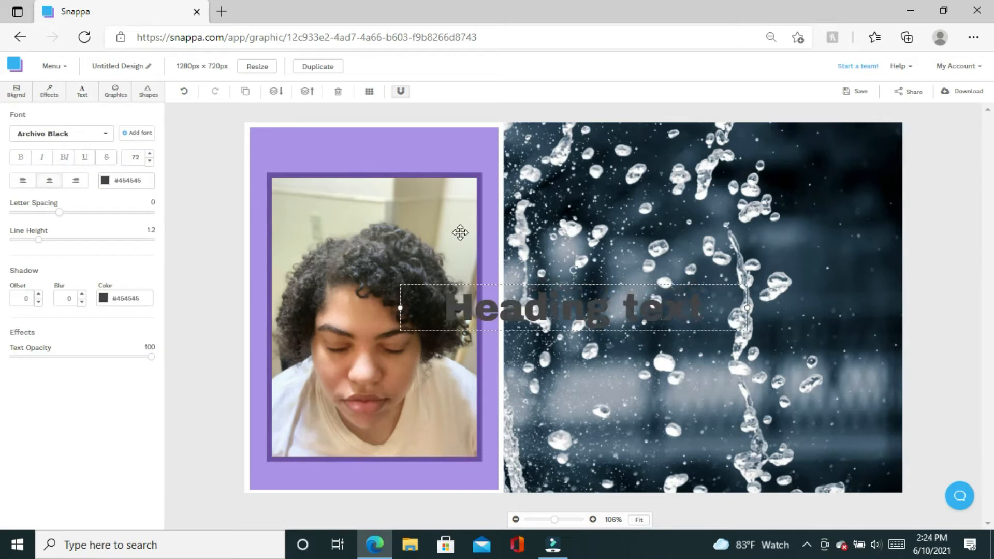
click(525, 310)
click(525, 311)
drag(525, 311, 672, 241)
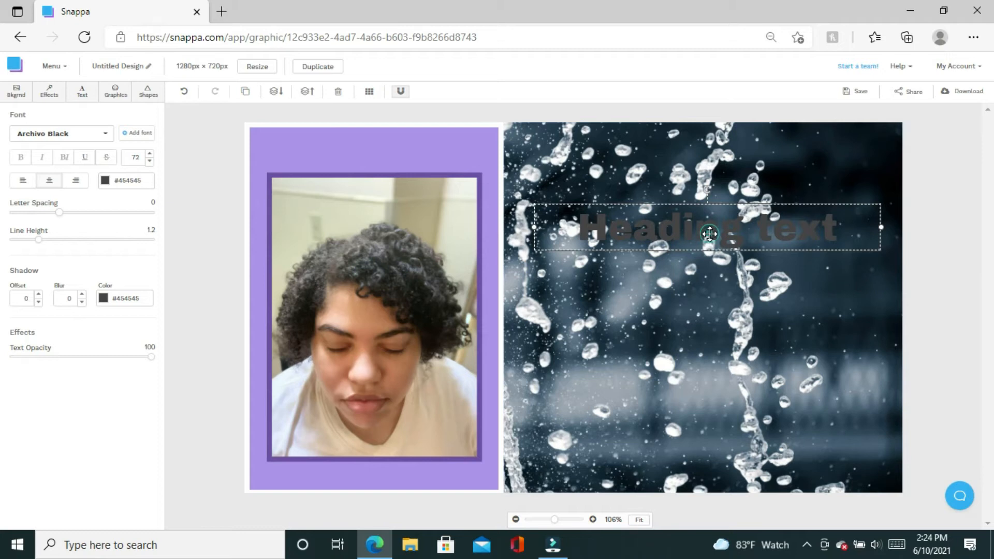
Replace the heading's placeholder text with 'Wash Day'.
double_click(709, 234)
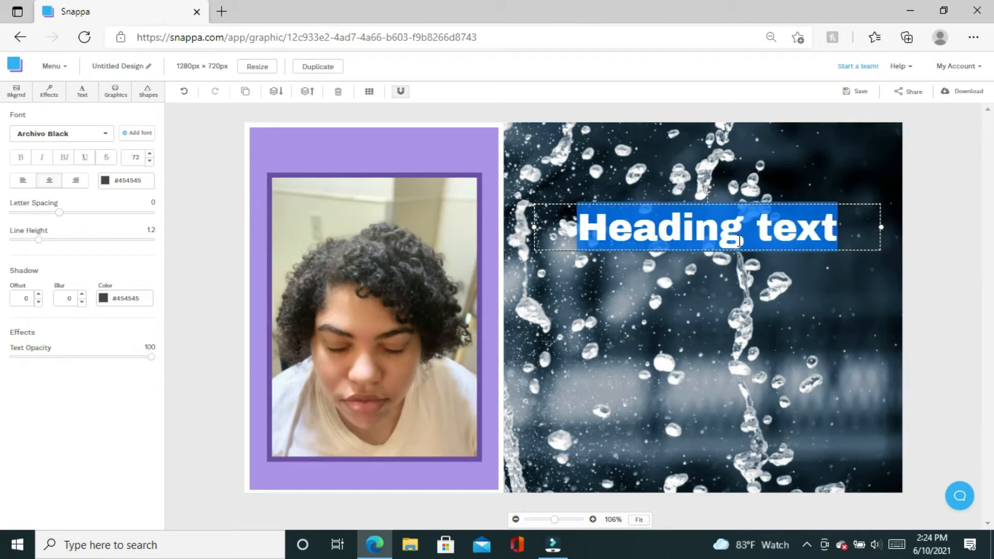
text(W)
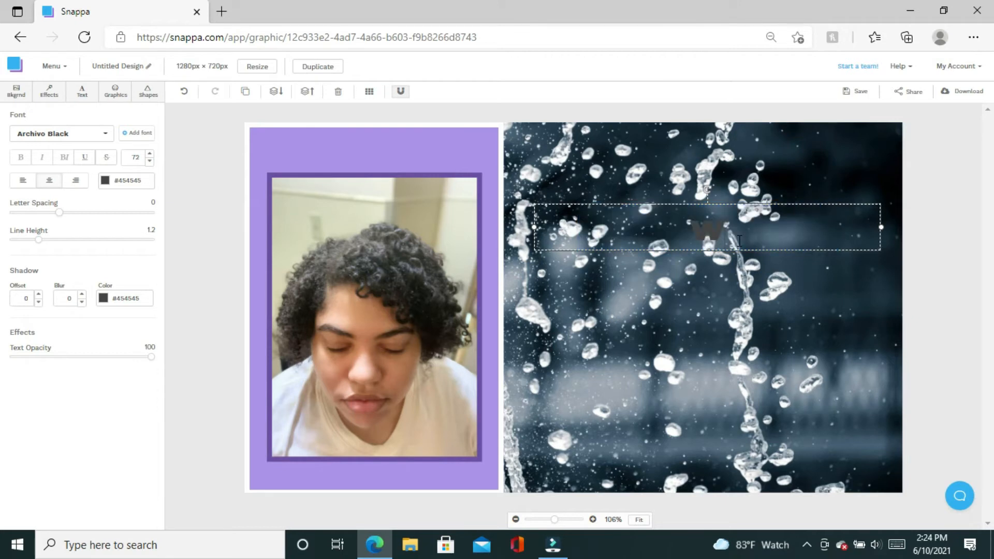
text(as)
key(BackSpace)
key(BackSpace)
key(BackSpace)
text(Wa)
key(BackSpace)
key(BackSpace)
text(W)
key(BackSpace)
text(Wash)
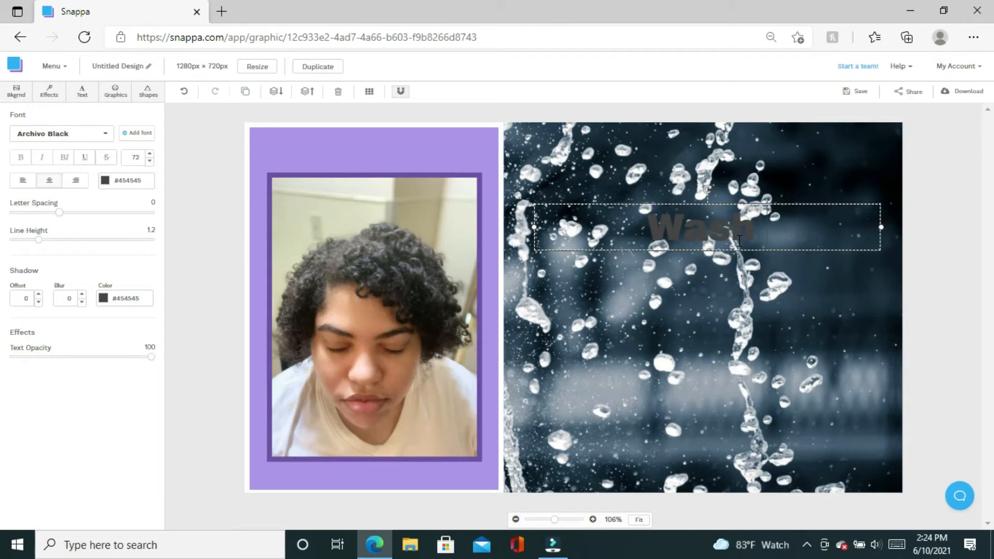
text( day)
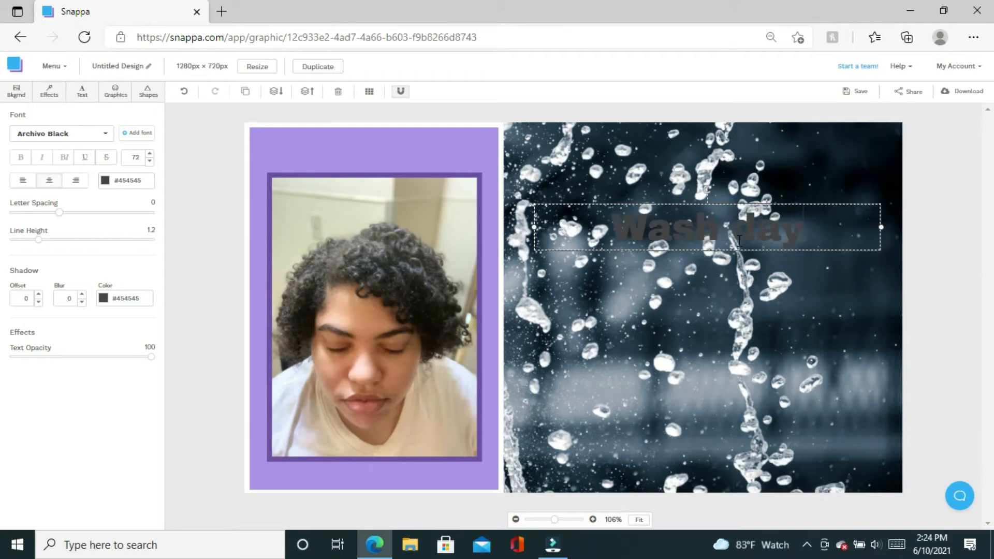
key(BackSpace)
key(BackSpace)
key(BackSpace)
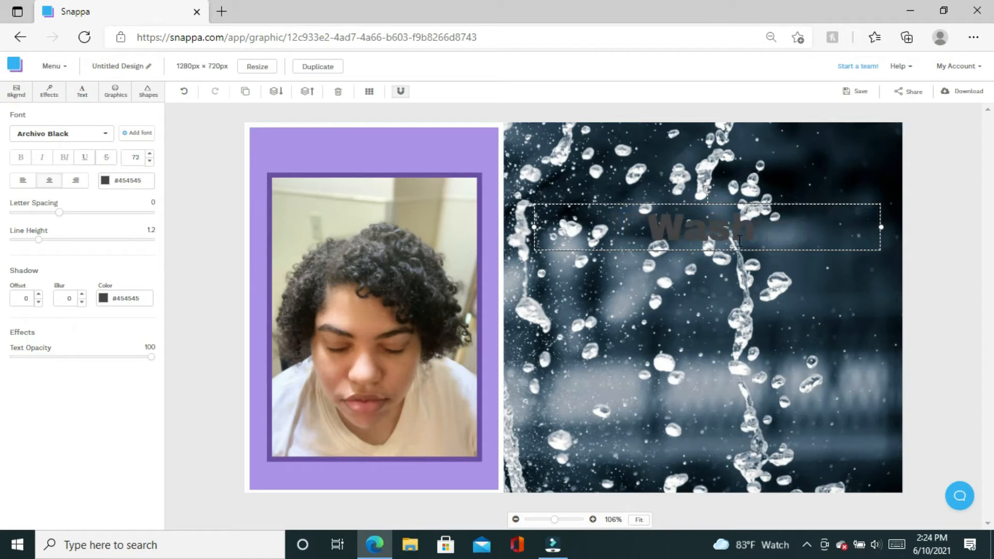
text(D)
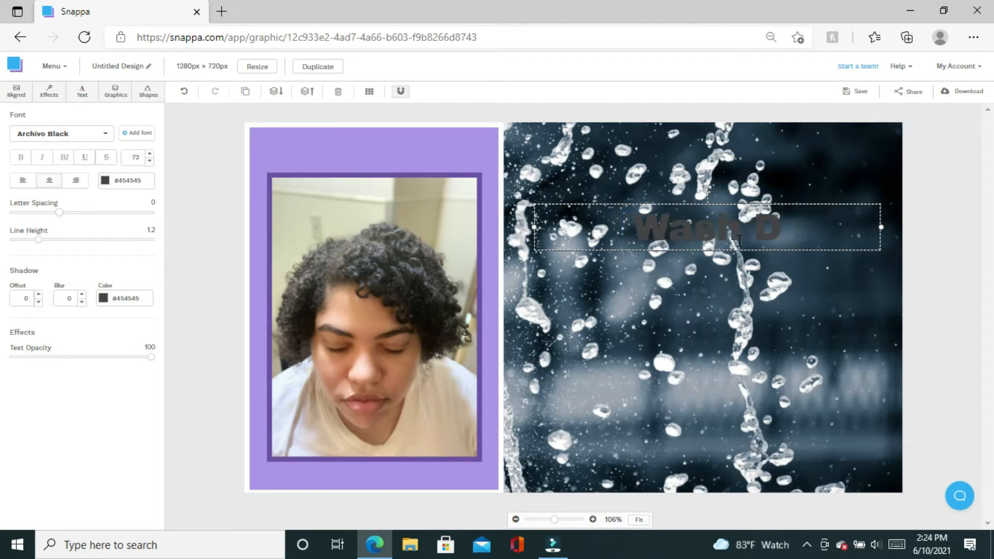
text(ay)
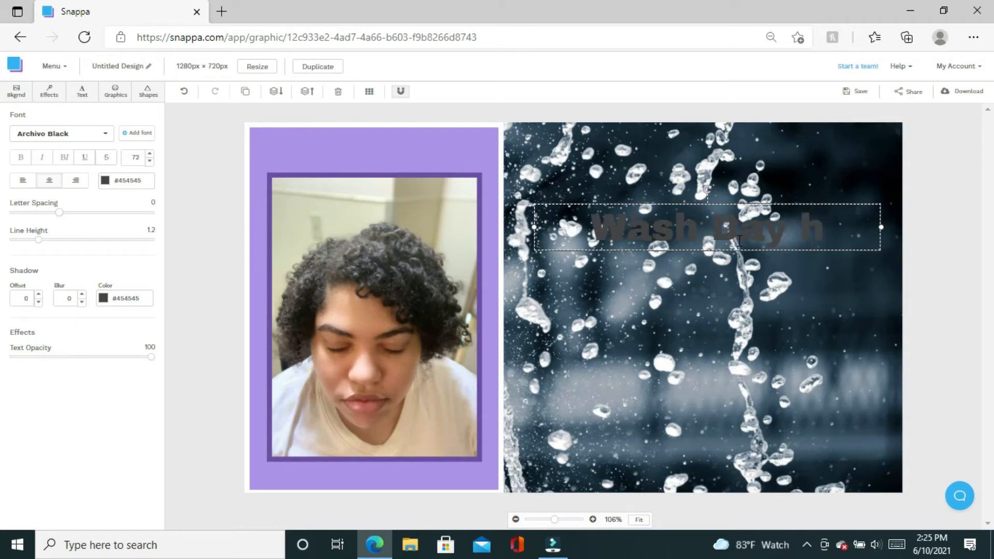
Continue the heading with 'Heatless Curls Routine', correcting the misspelled 'culz'.
text(H)
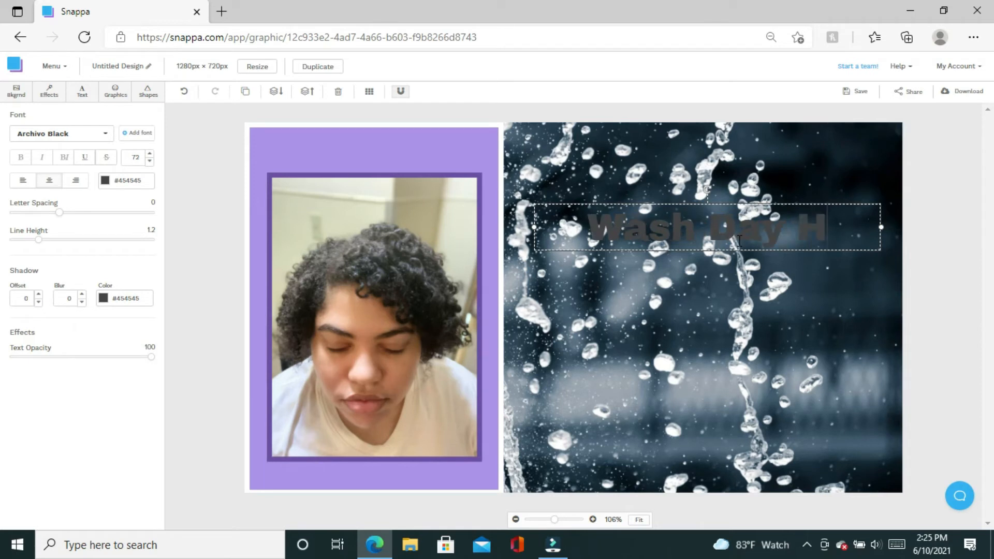
text(e)
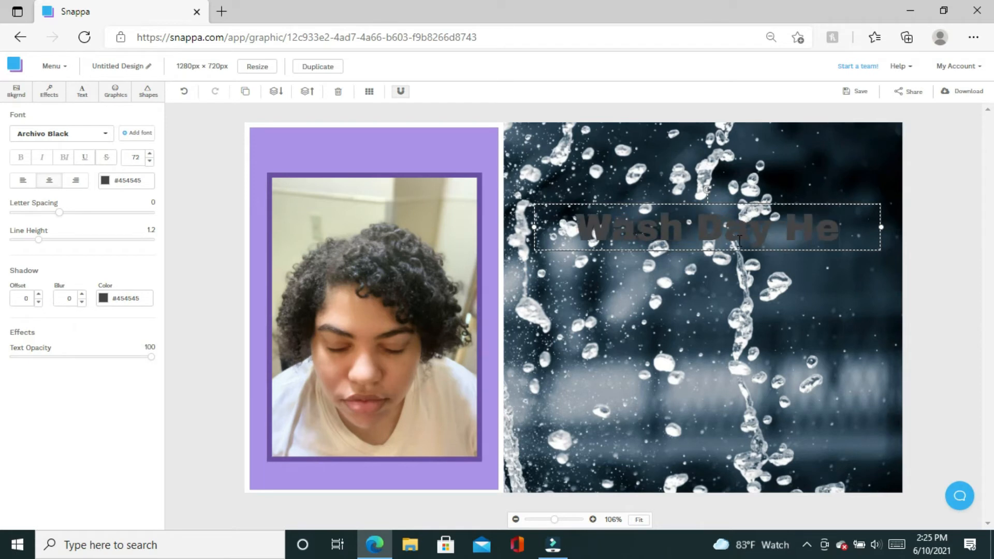
text(at)
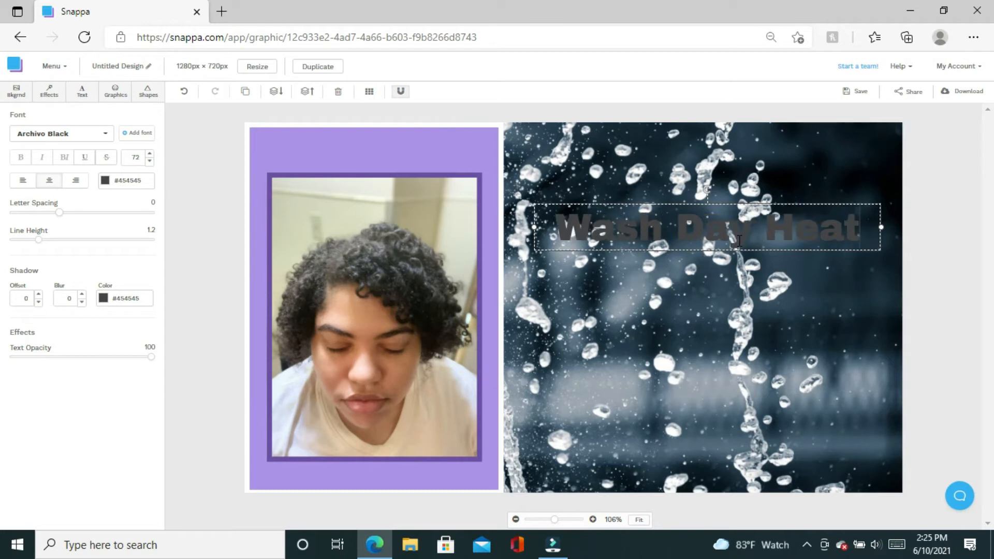
text(les)
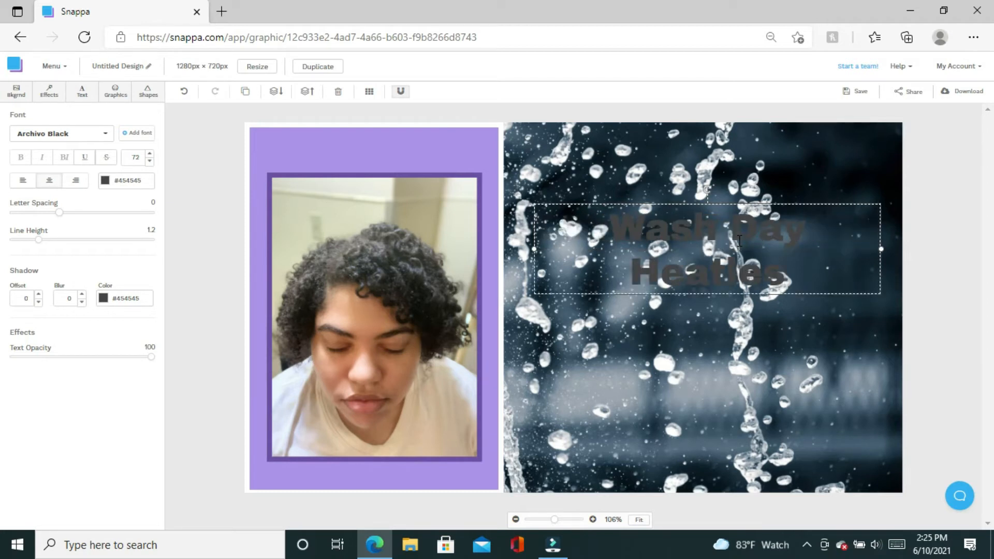
text(s)
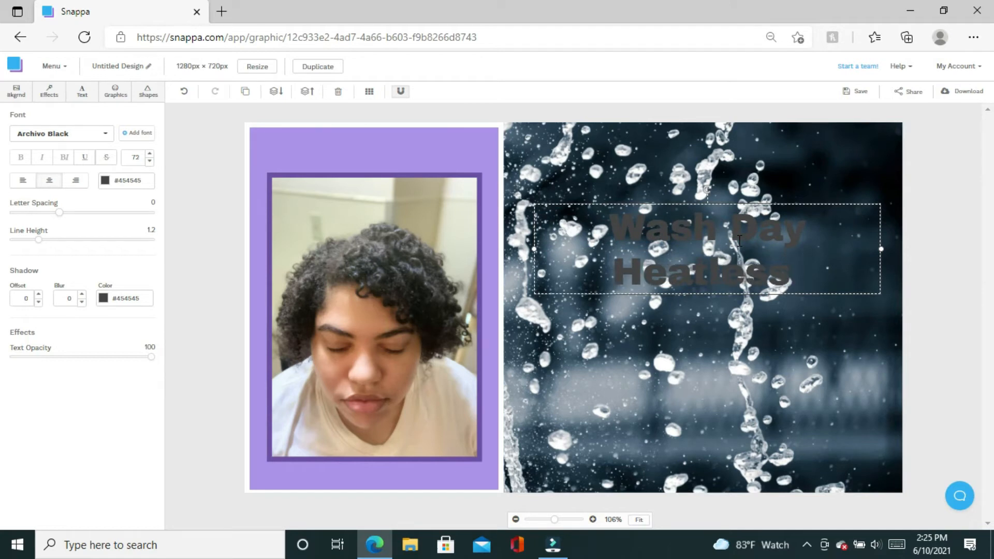
text( c)
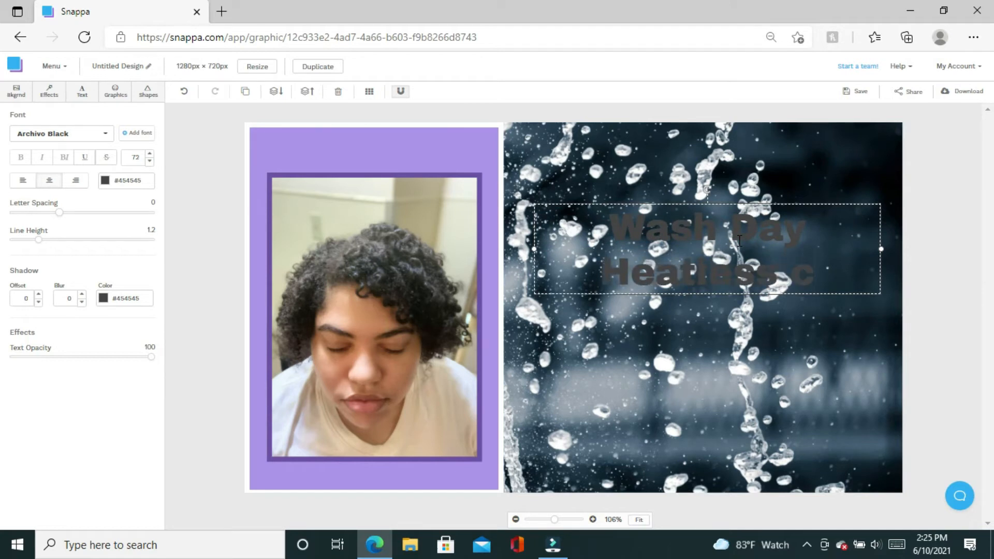
text(u)
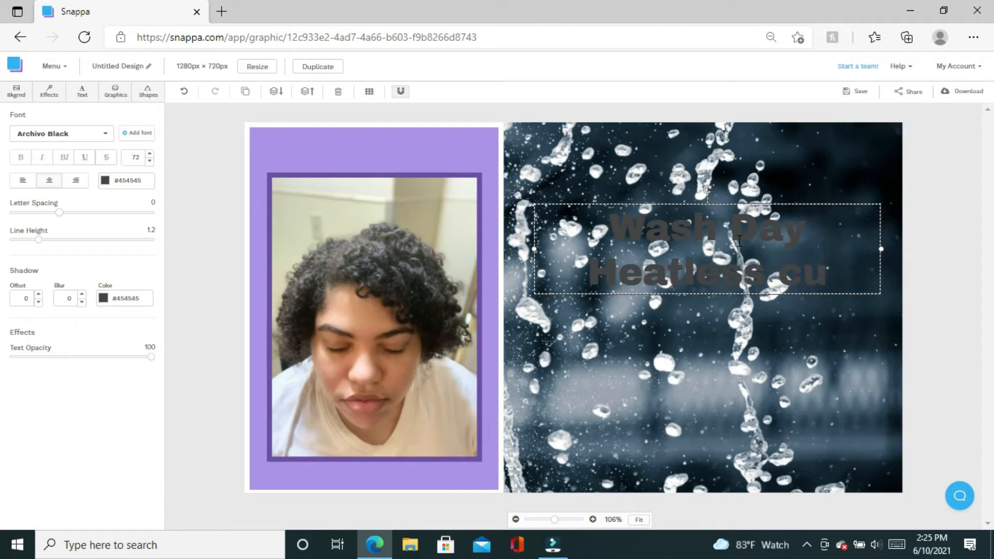
text(lz)
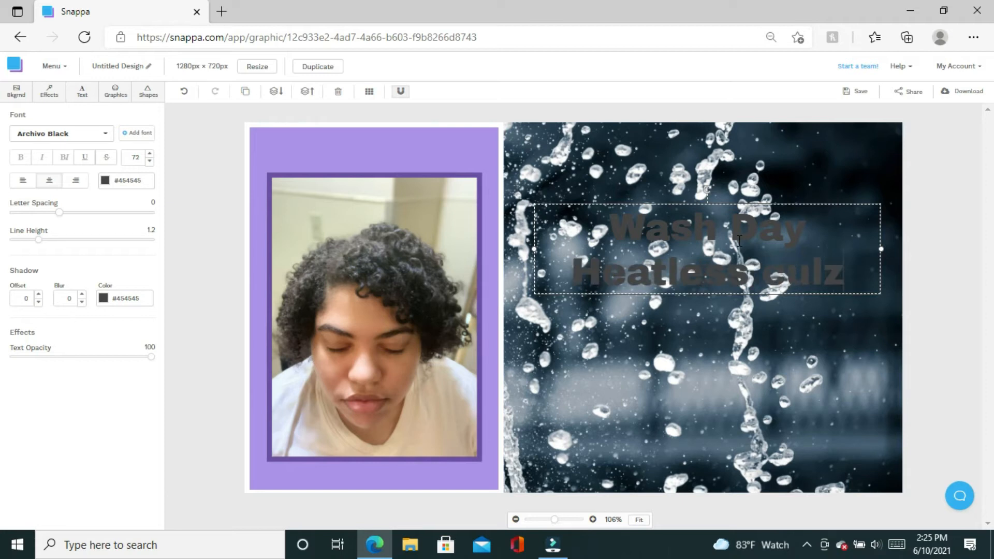
key(BackSpace)
key(BackSpace)
text(r)
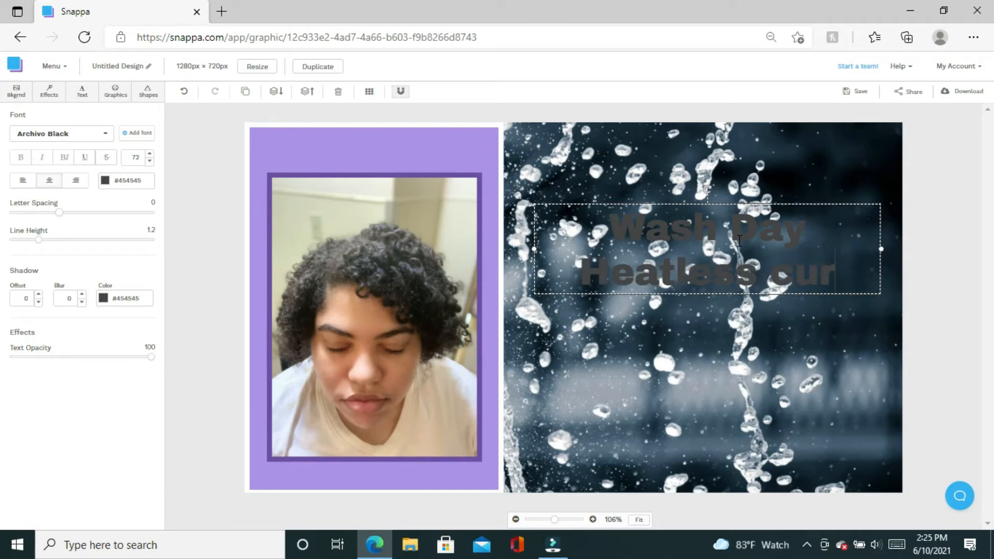
text(ls)
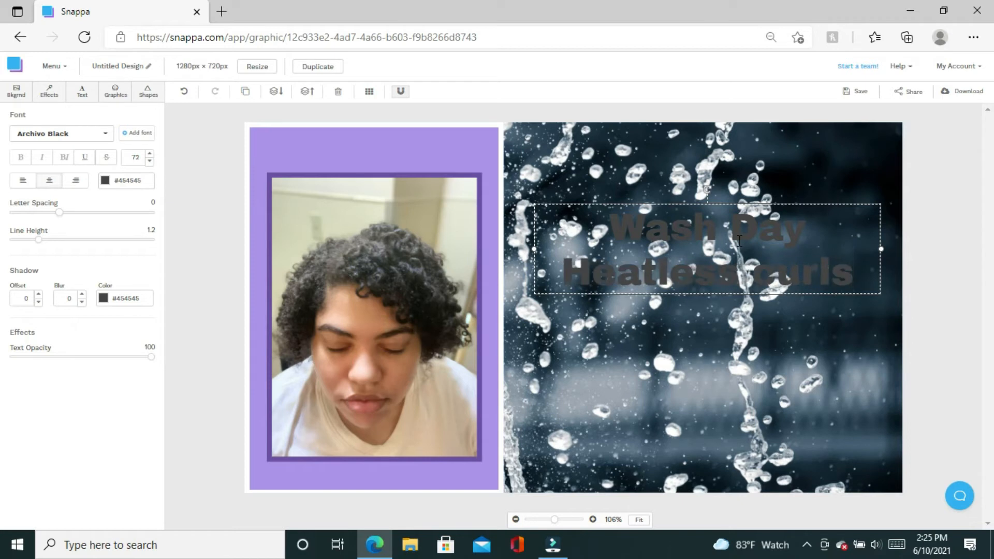
key(BackSpace)
key(BackSpace)
key(BackSpace)
key(BackSpace)
key(BackSpace)
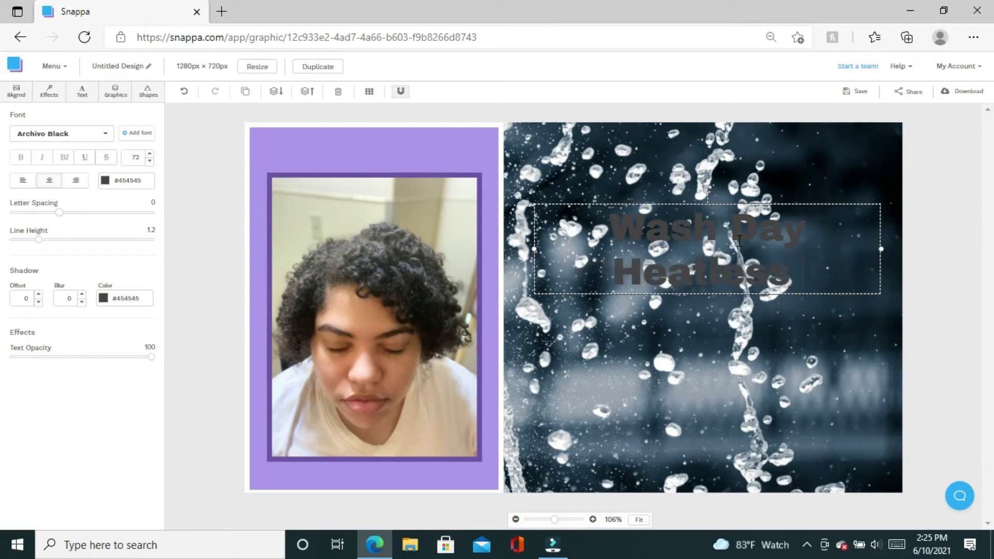
text(C)
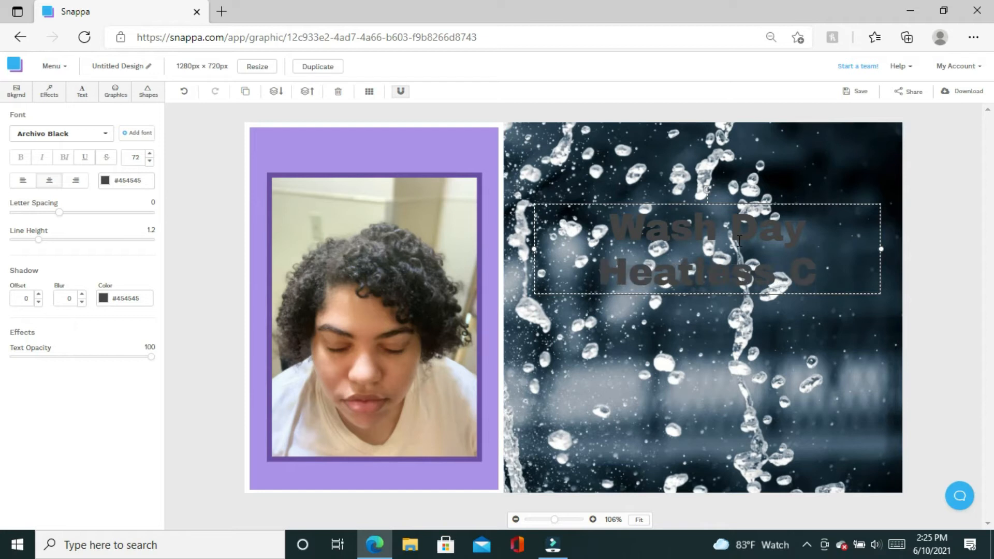
text(ur)
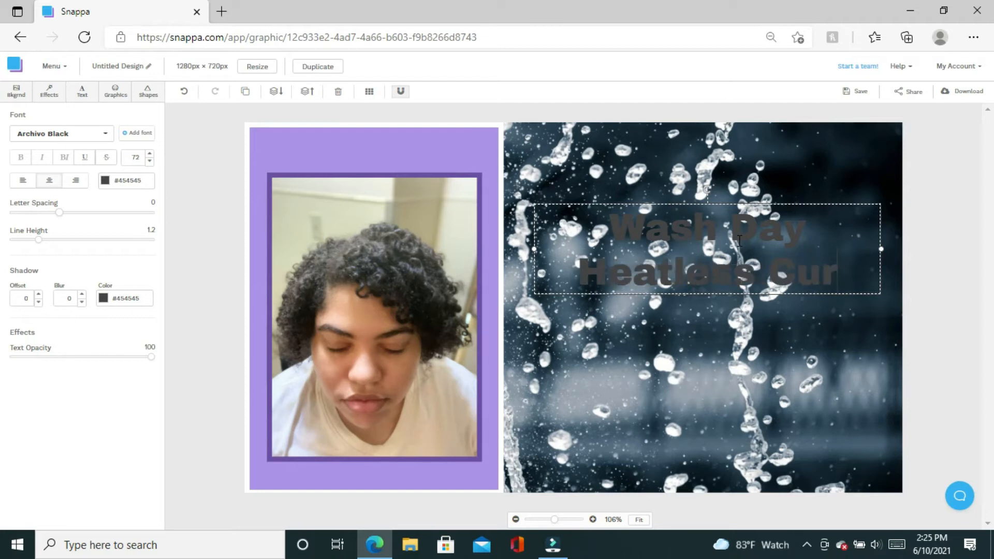
text(ls)
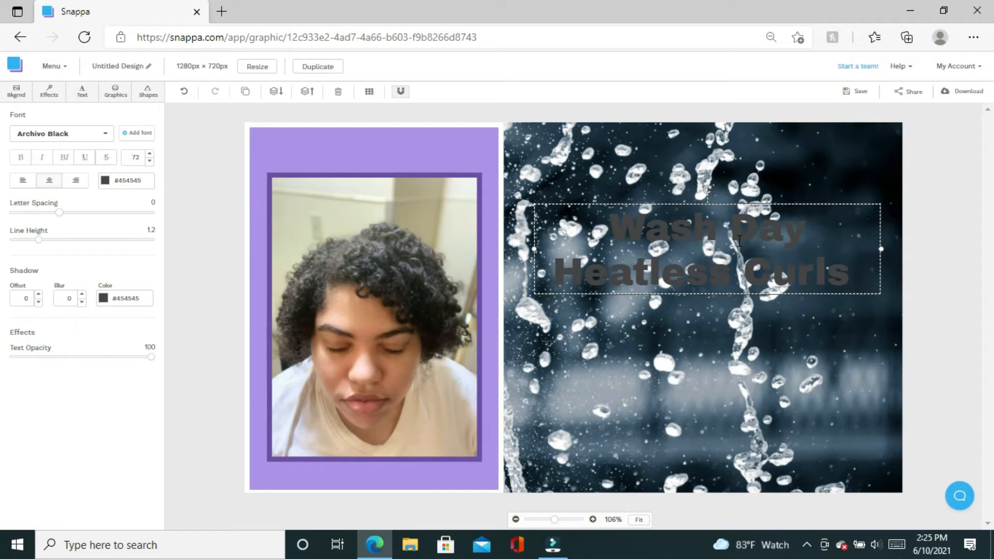
text(R)
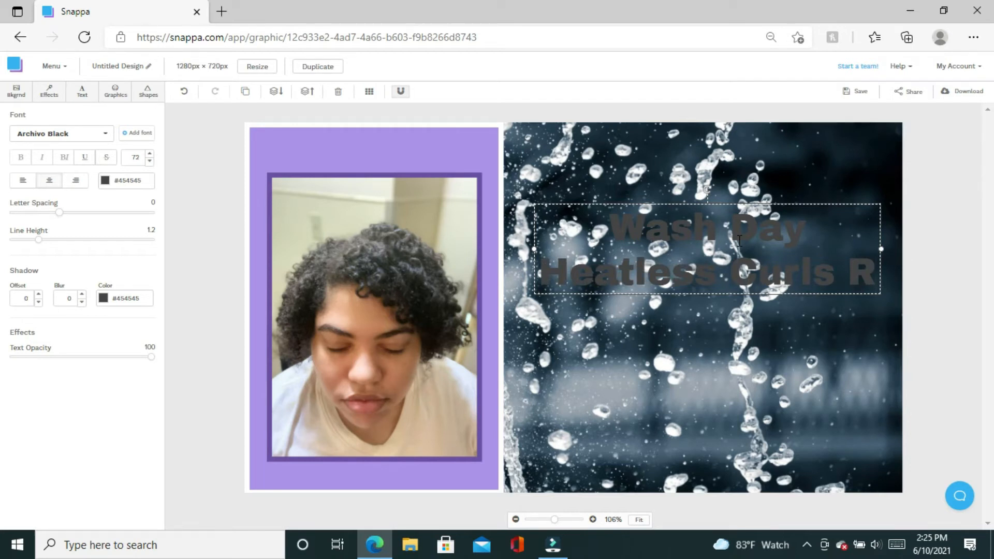
text(out)
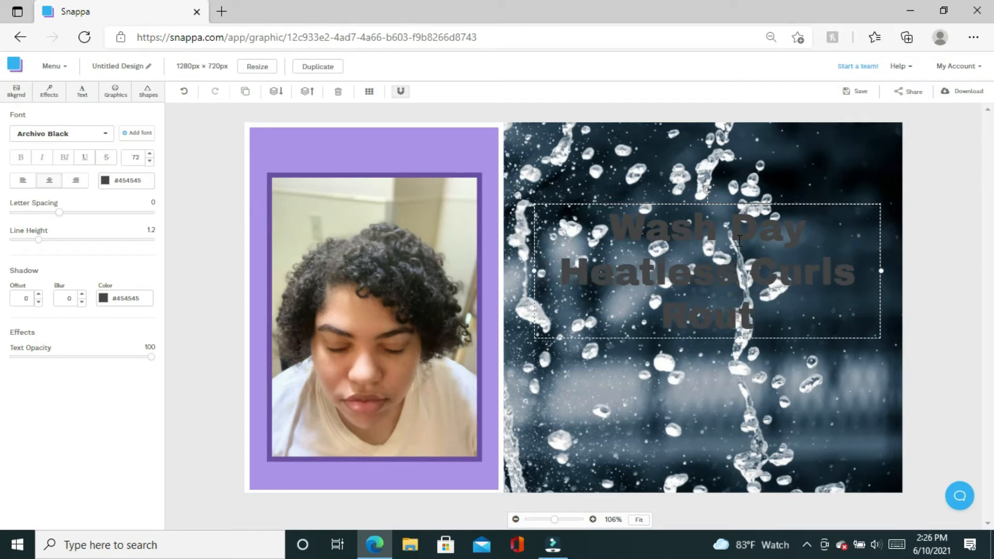
text(ine)
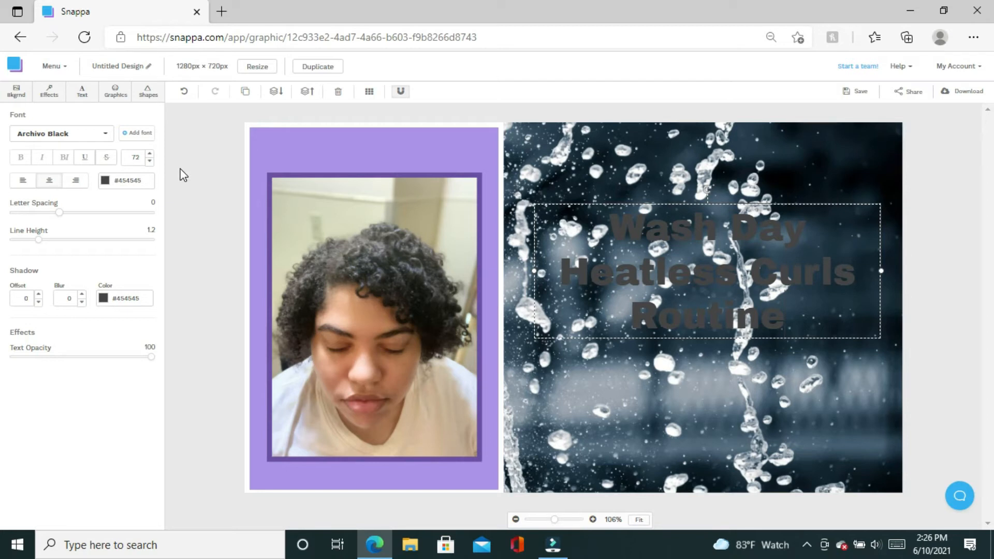
Try dark and light purple on the heading, then settle on white #ffffff.
click(105, 181)
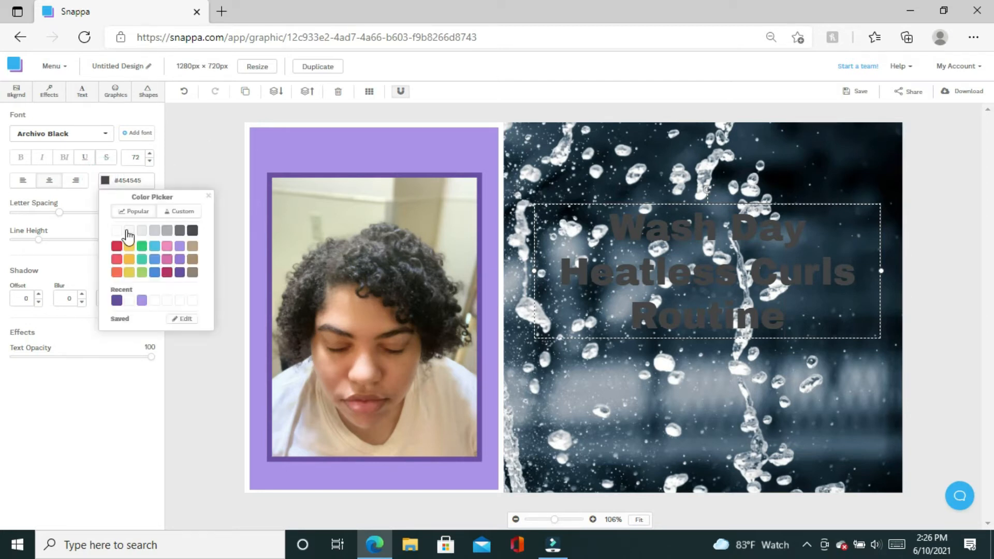
click(116, 231)
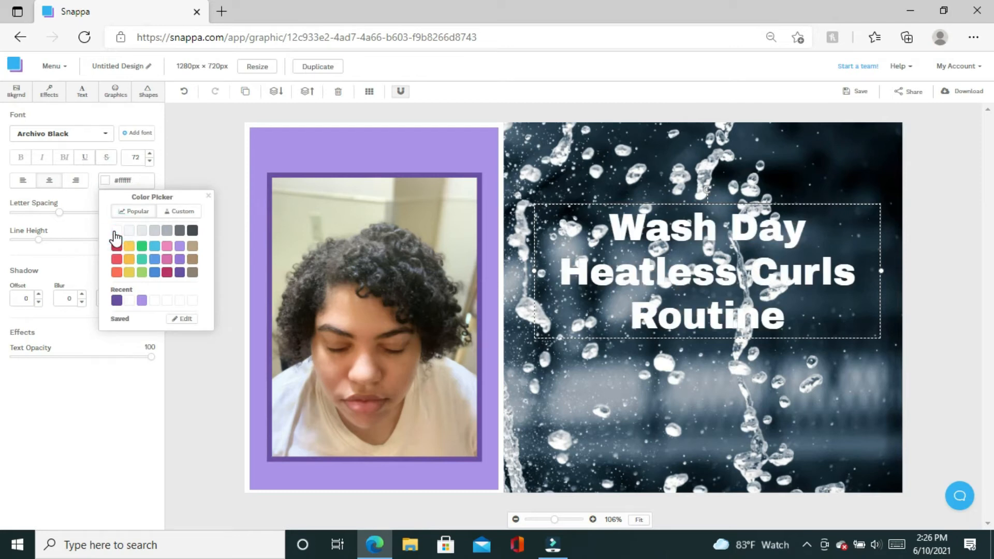
click(117, 301)
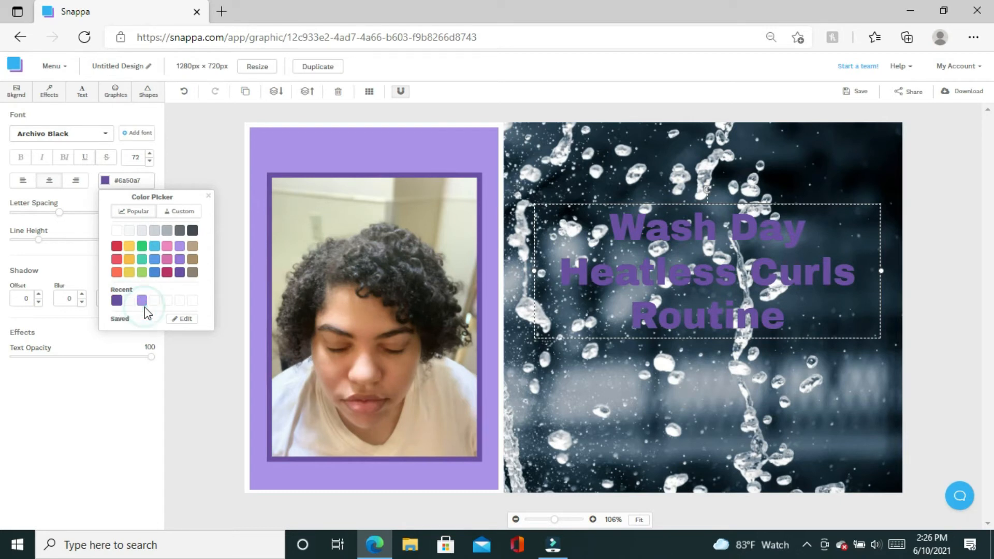
click(142, 301)
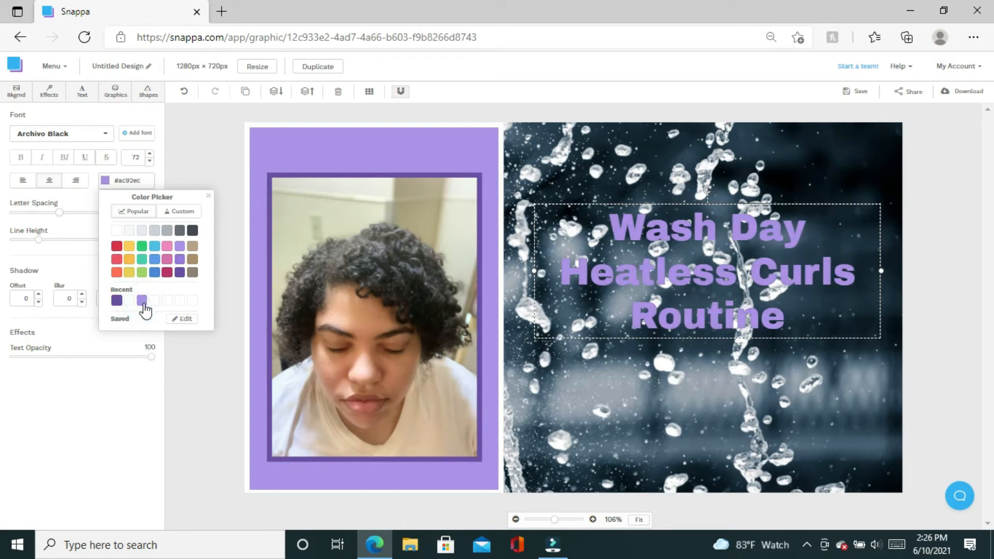
click(117, 231)
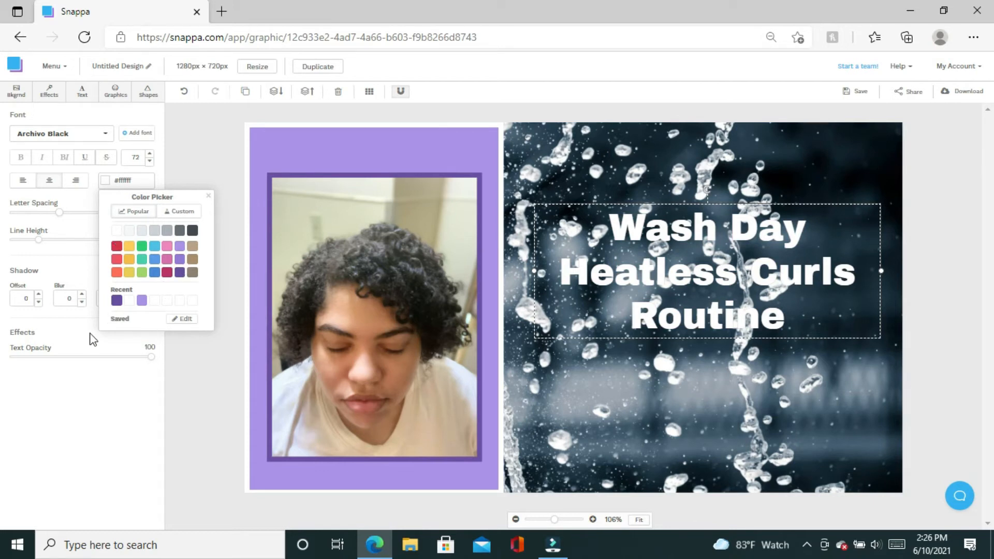
click(59, 265)
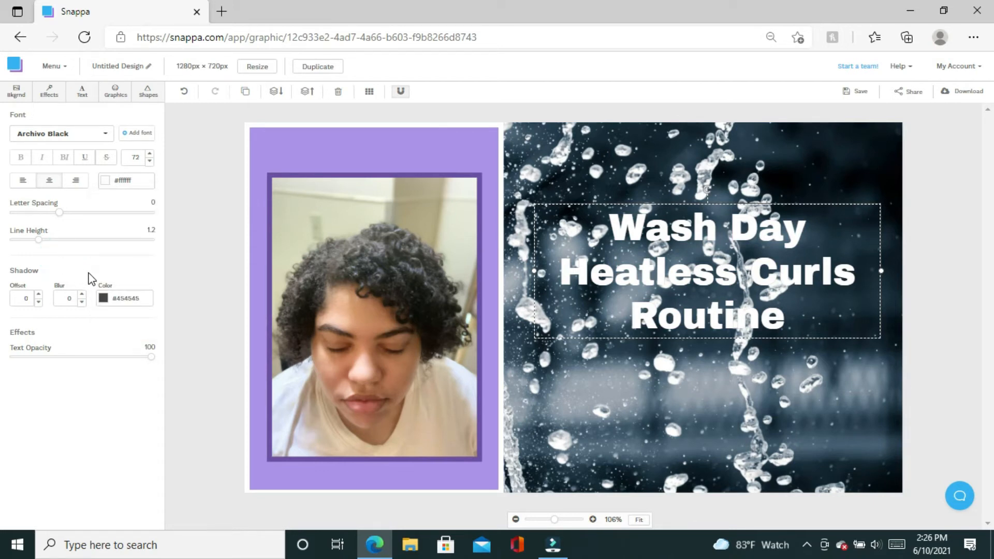
Give the heading a light purple #ac92ec shadow with offset 4 and blur 2.
click(37, 294)
click(103, 300)
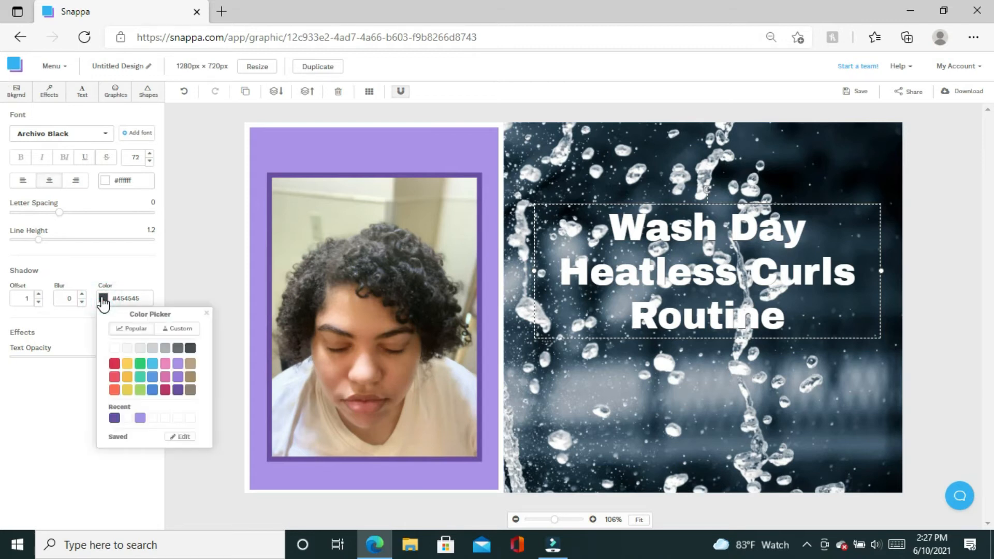
click(178, 364)
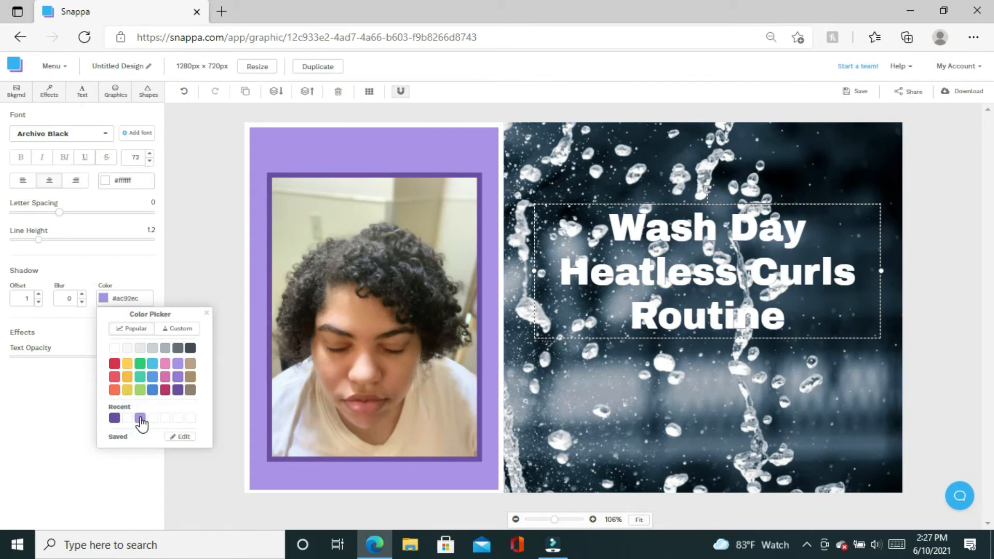
click(39, 295)
click(38, 295)
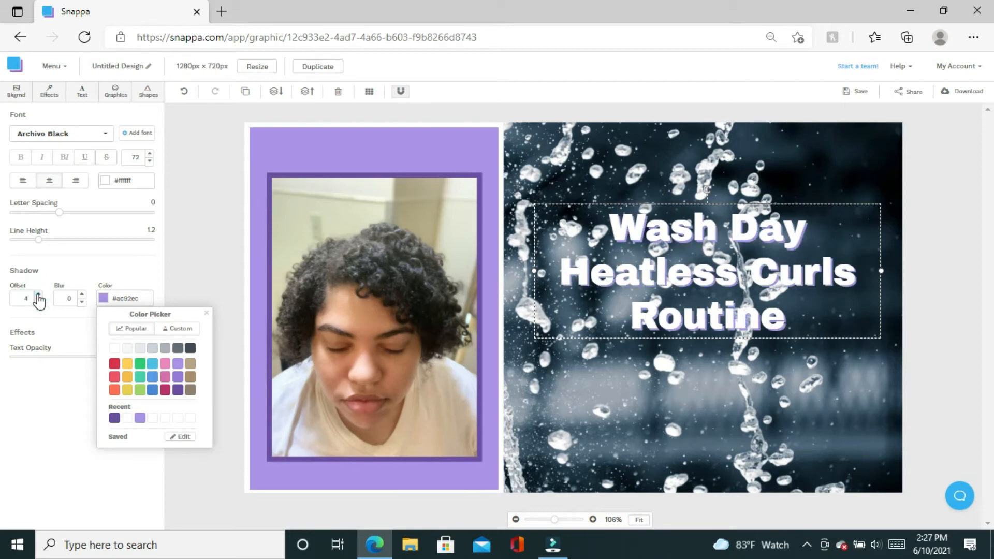
click(38, 295)
click(39, 295)
click(38, 294)
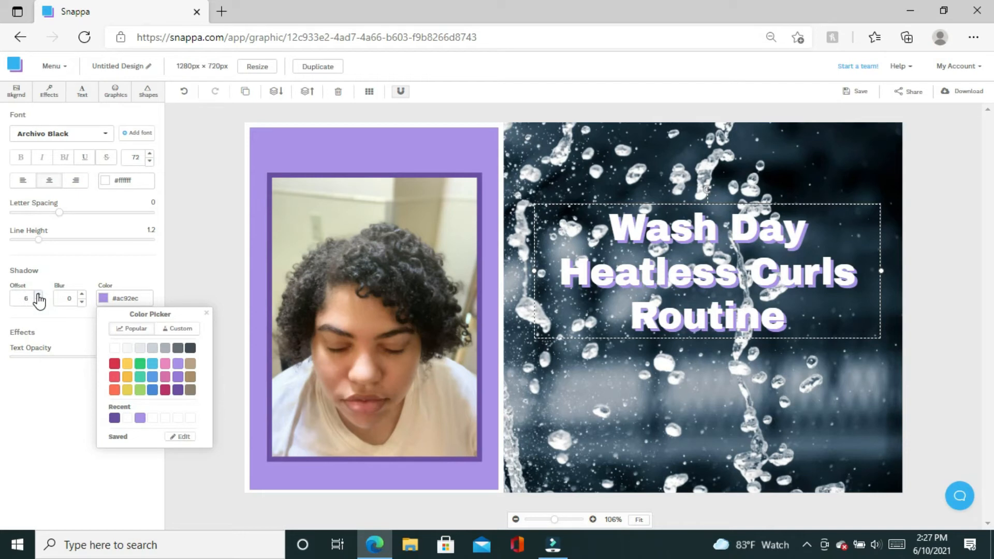
click(39, 302)
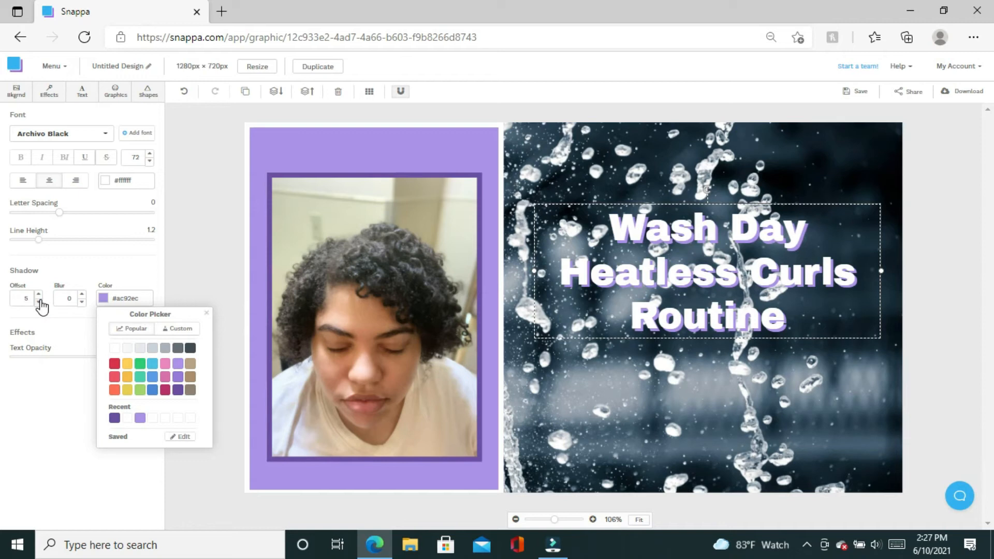
click(38, 301)
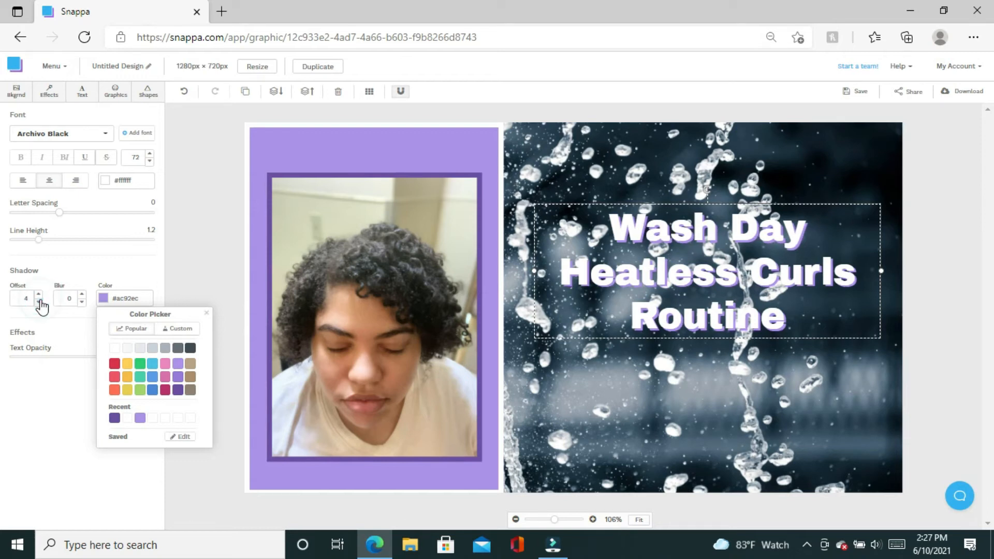
click(83, 294)
click(83, 295)
click(77, 136)
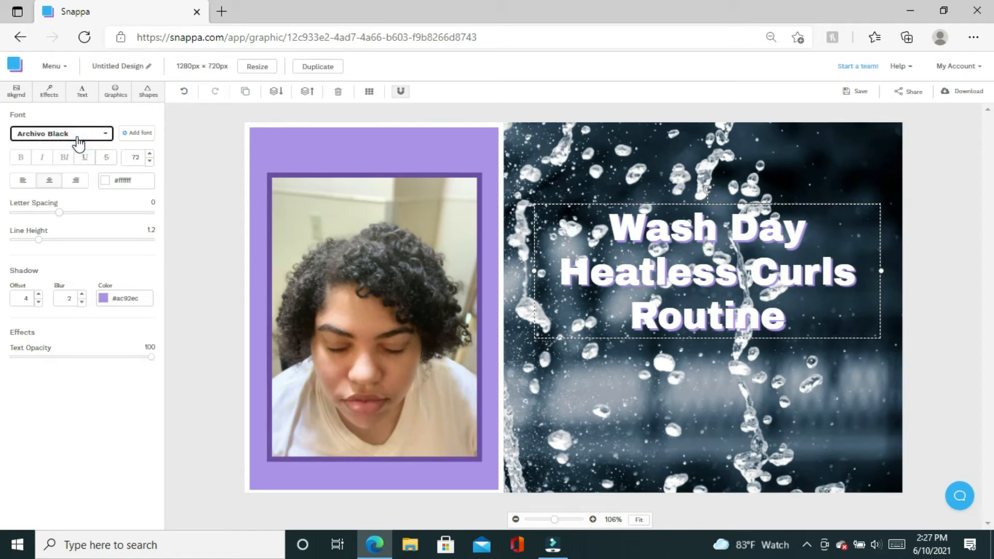
Apply the Mr Dafoe script font to the heading.
click(106, 135)
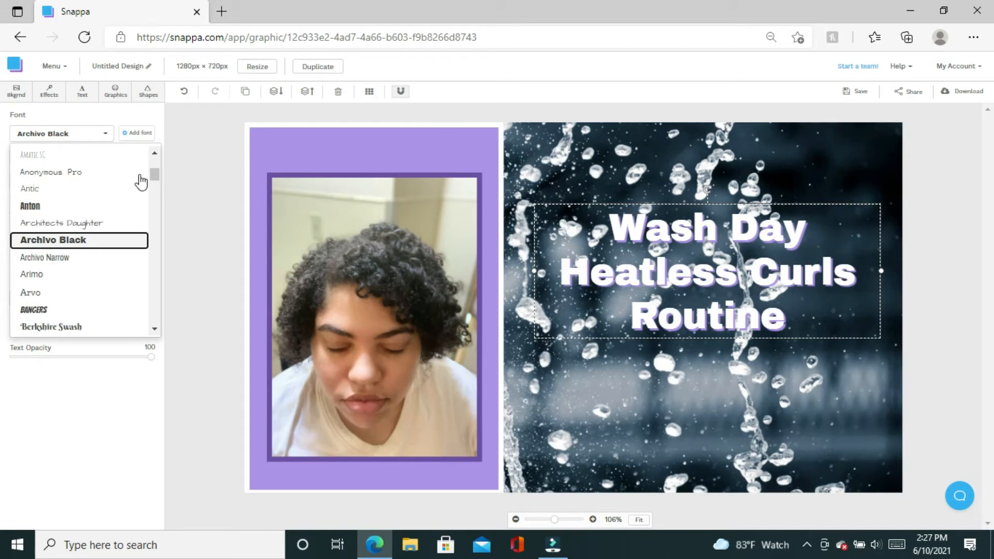
mouse_move(154, 173)
mouse_down()
mouse_move(163, 304)
mouse_move(165, 245)
mouse_up()
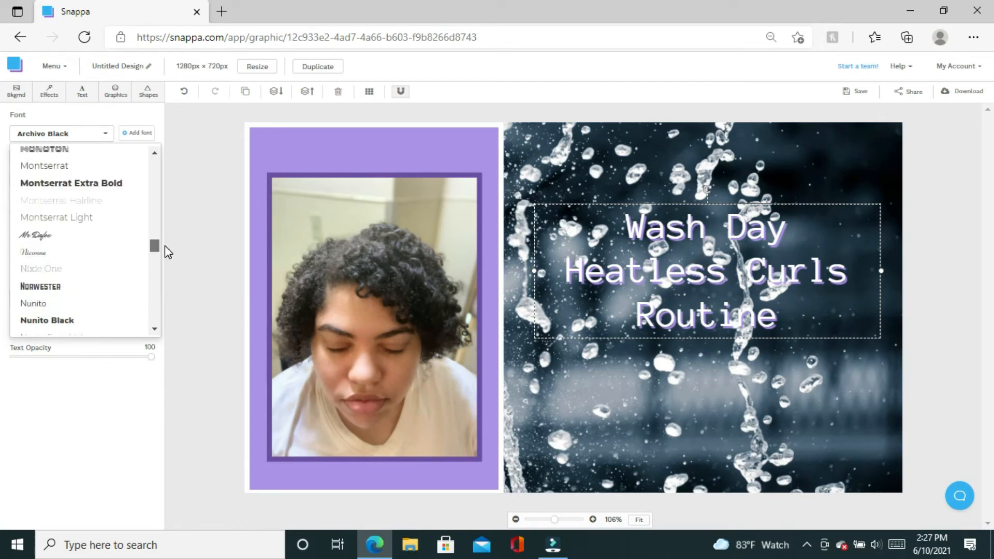
click(44, 236)
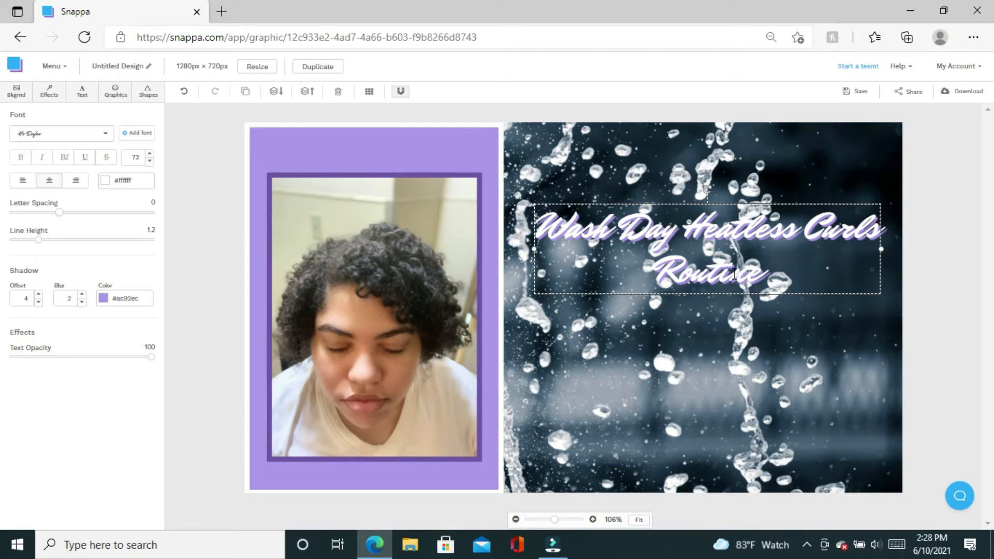
Step the heading's font size up to 99.
click(150, 155)
click(149, 155)
click(150, 154)
click(150, 154)
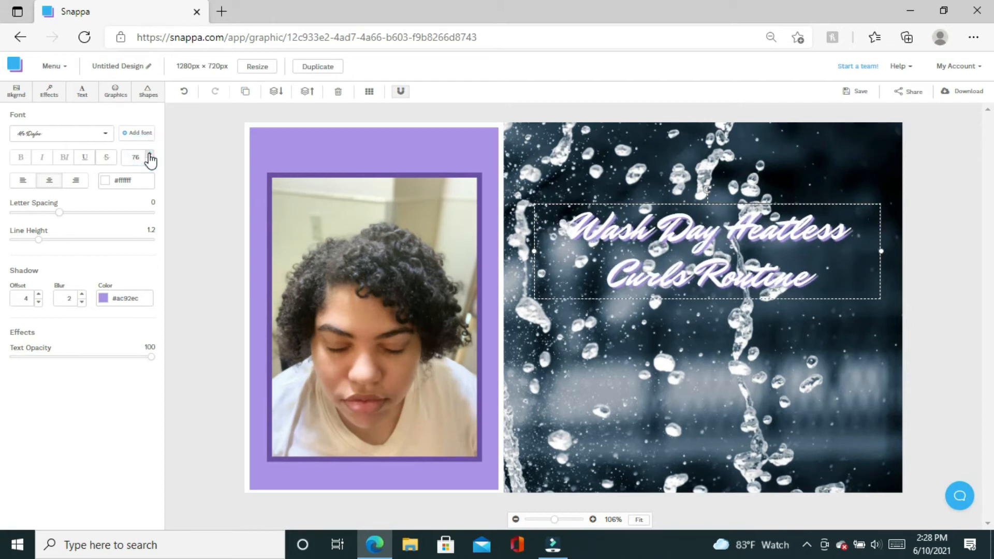
click(150, 155)
click(150, 154)
click(149, 155)
click(150, 155)
click(149, 155)
click(149, 154)
click(149, 155)
click(149, 155)
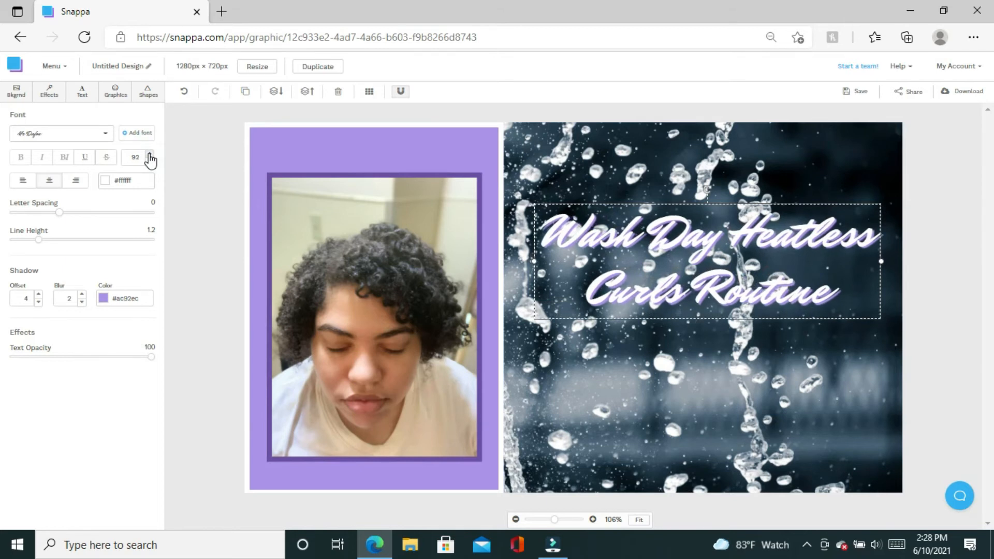
click(149, 155)
click(149, 154)
click(150, 155)
click(150, 155)
click(150, 154)
click(149, 155)
click(150, 155)
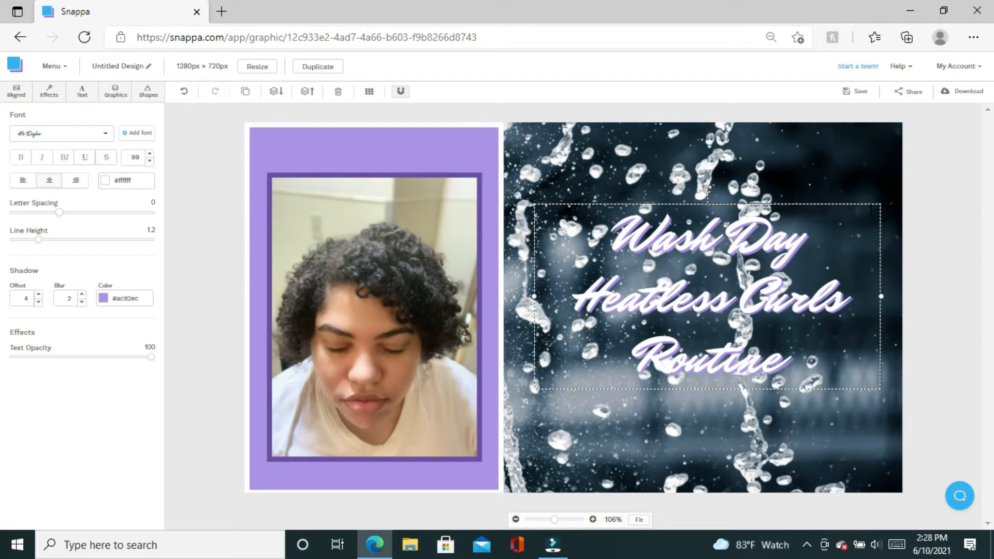
Move the heading up and slightly left on the splash photo, then nudge it right.
click(809, 183)
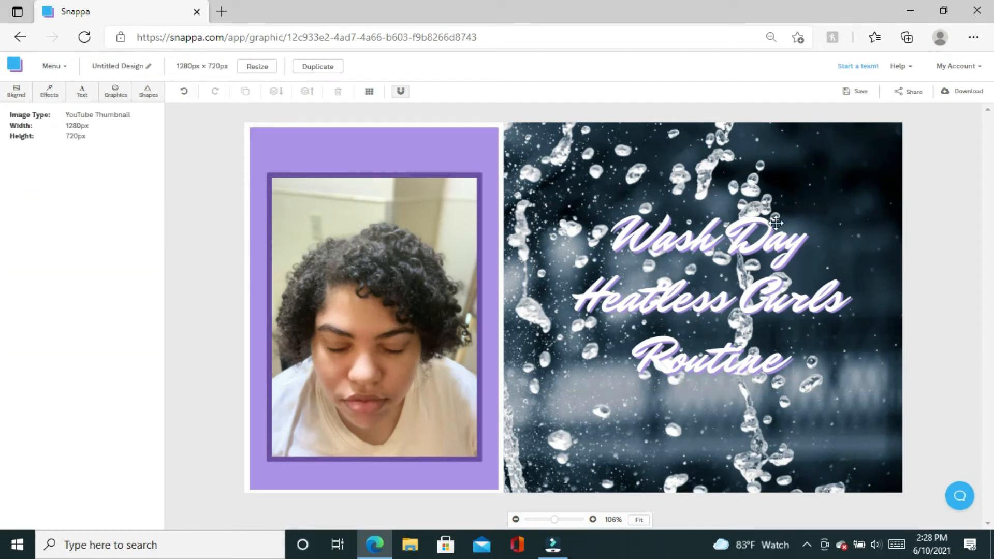
click(758, 297)
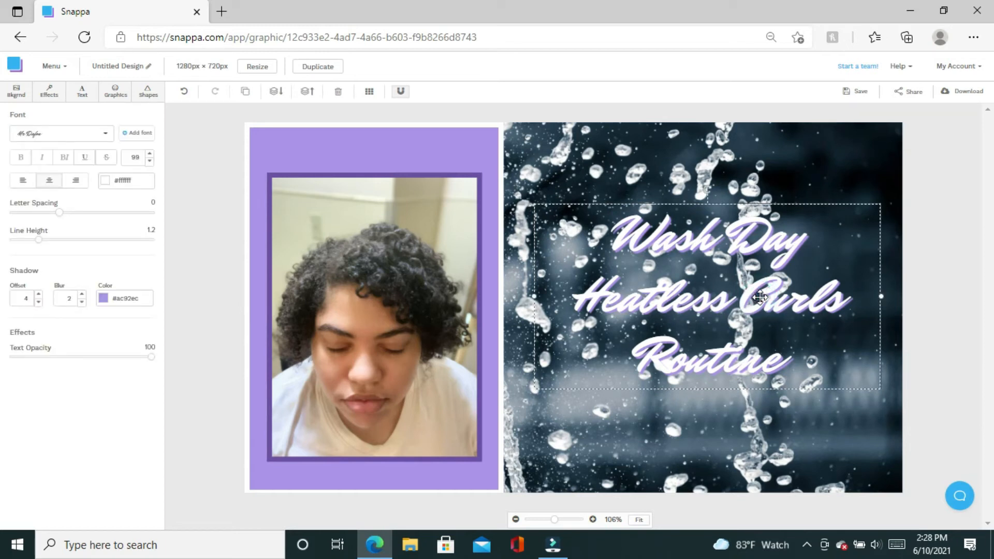
click(758, 297)
drag(775, 296, 753, 250)
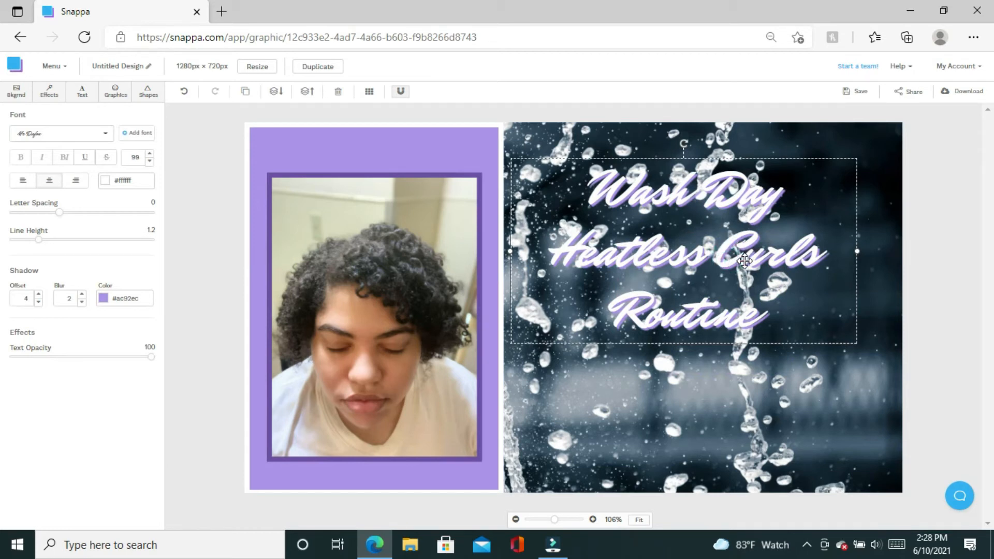
drag(744, 260, 763, 261)
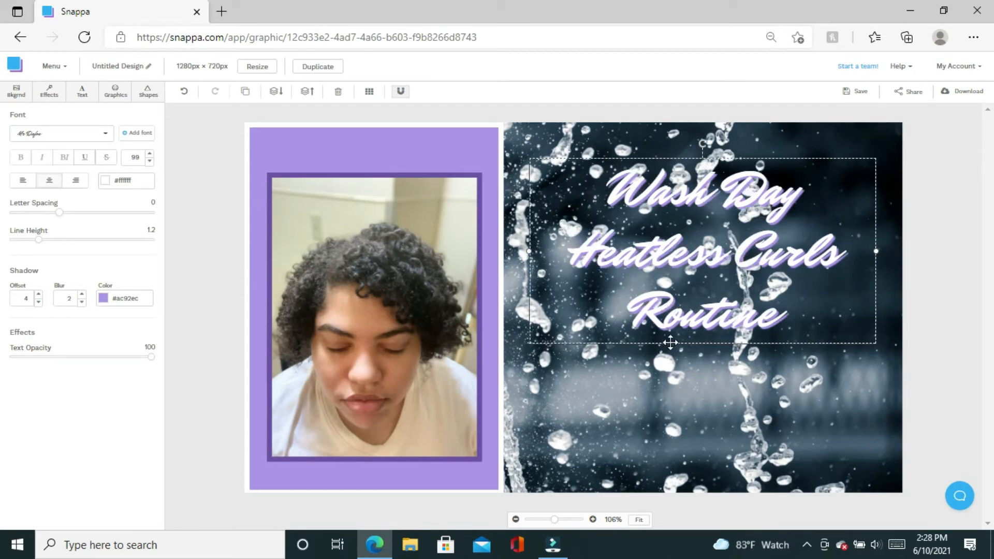
Search the Graphics icon library for 'curls'.
click(114, 93)
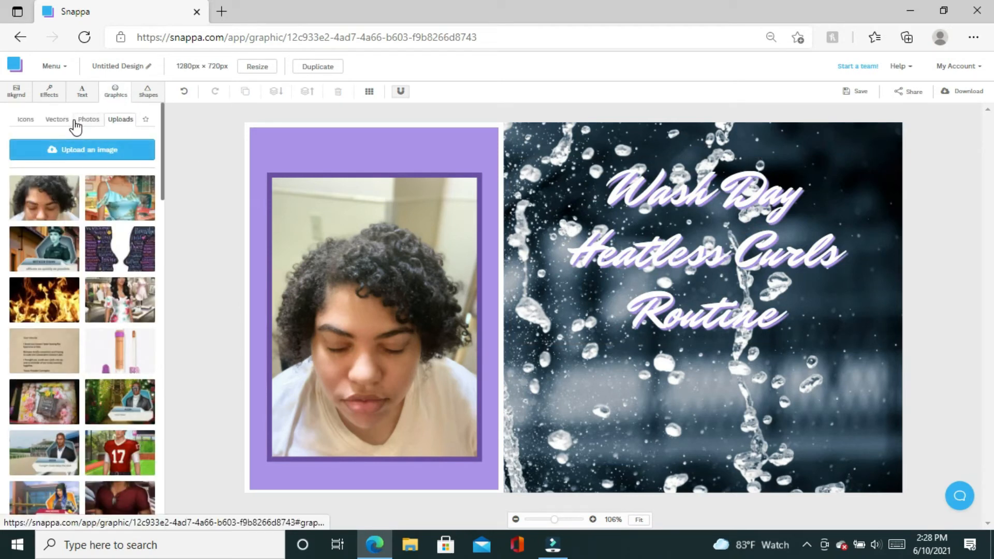
click(26, 124)
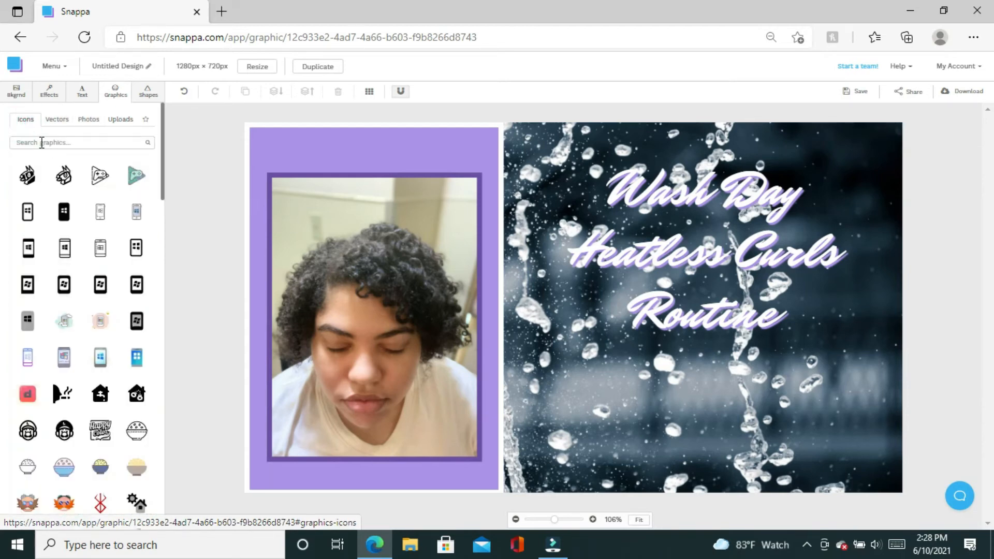
click(42, 143)
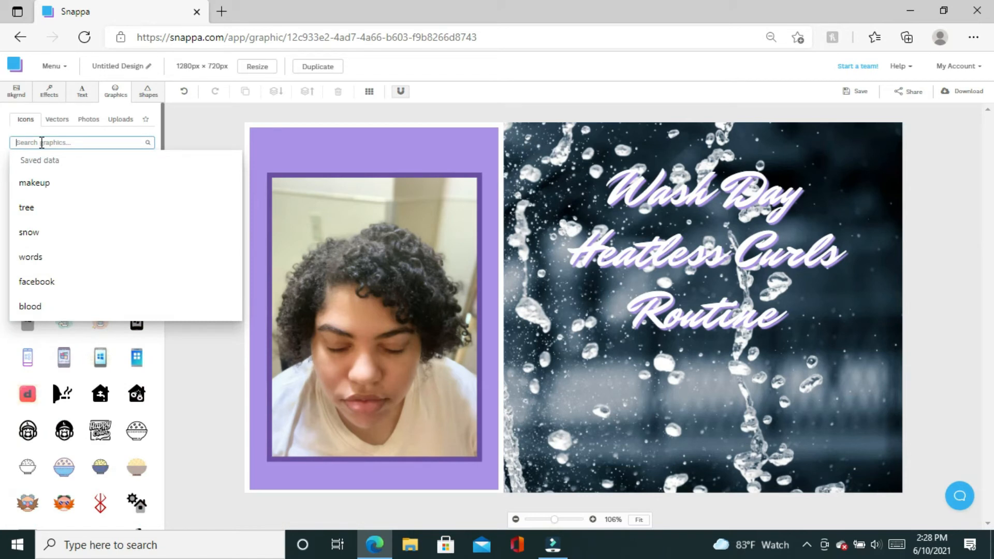
text(cur)
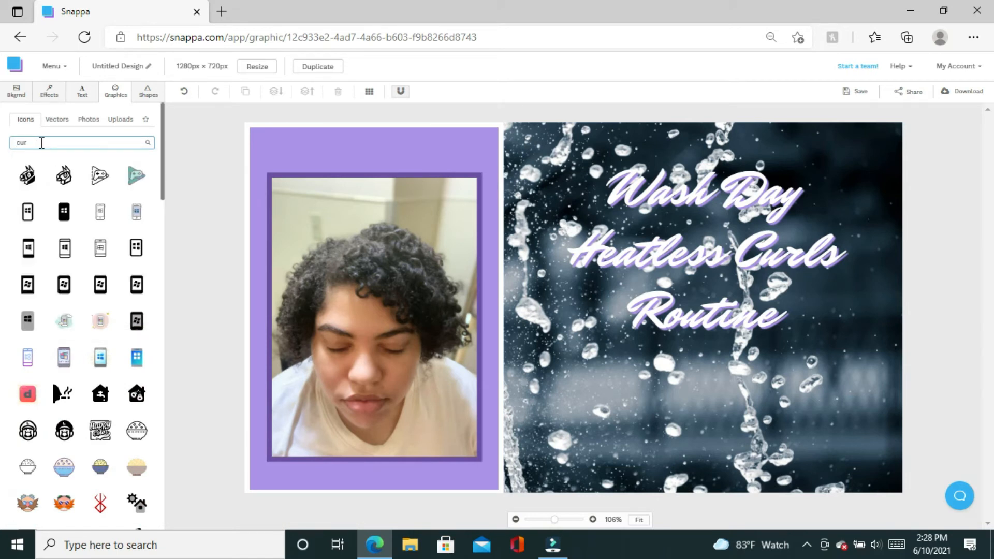
text(ls)
key(Return)
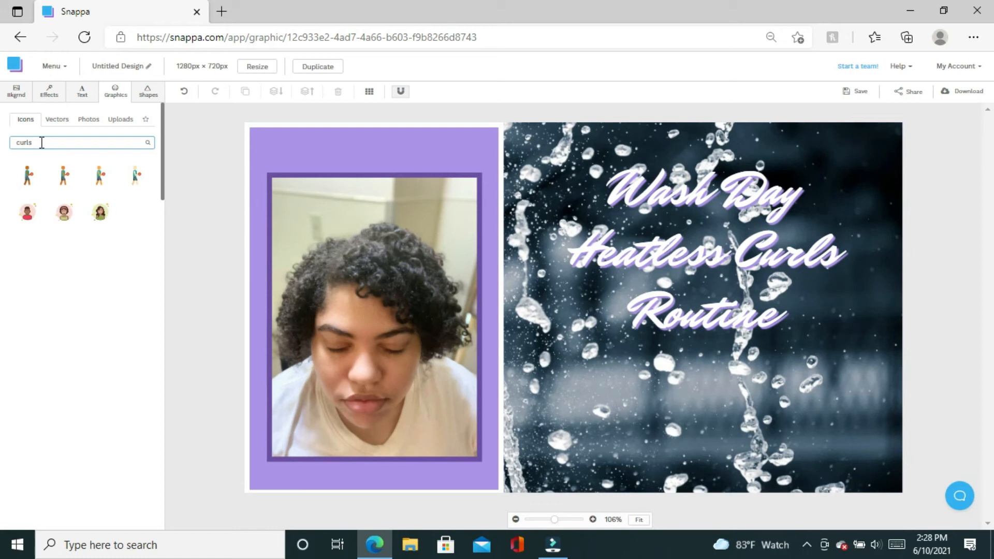
Add the curly-haired woman avatar, delete the extra wavy-haired one, and place it below the heading.
click(70, 222)
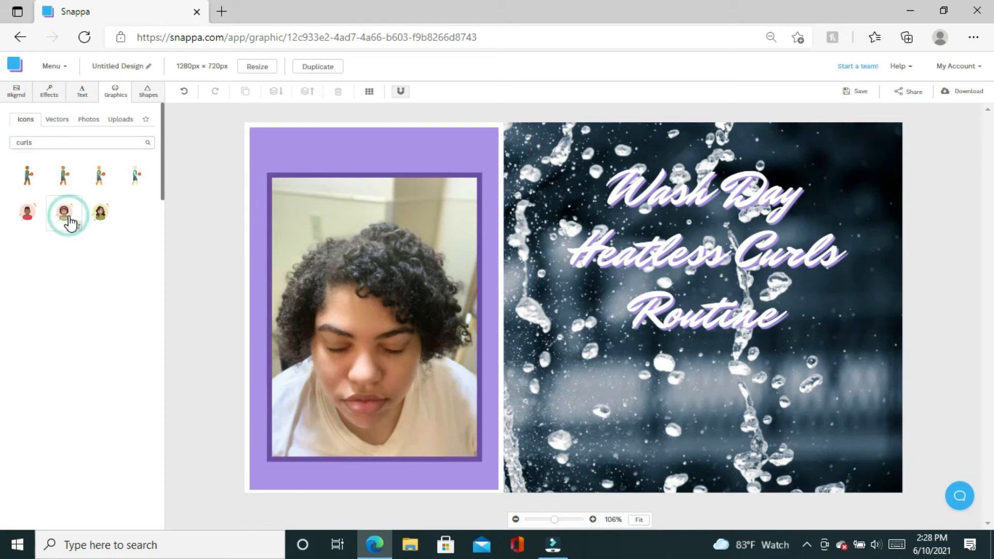
click(103, 229)
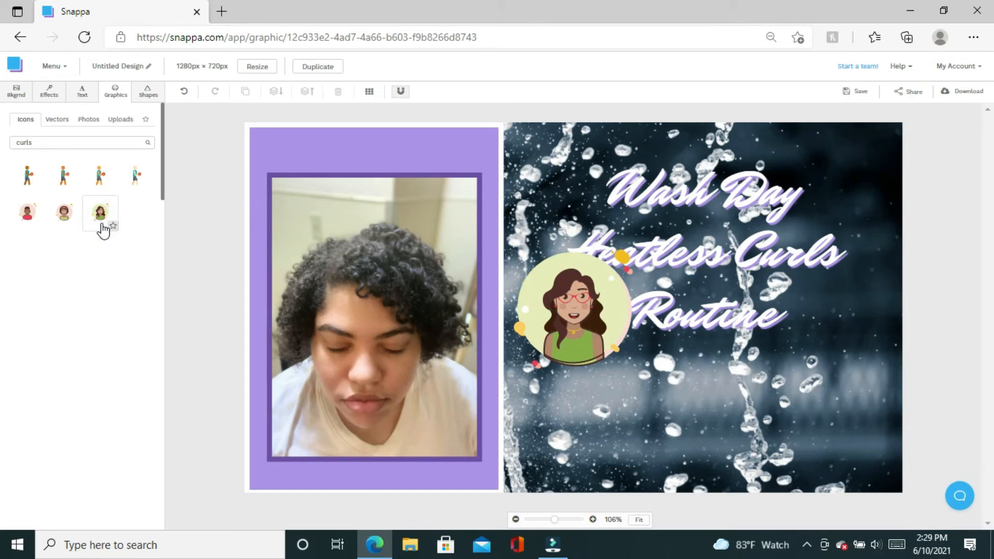
click(581, 316)
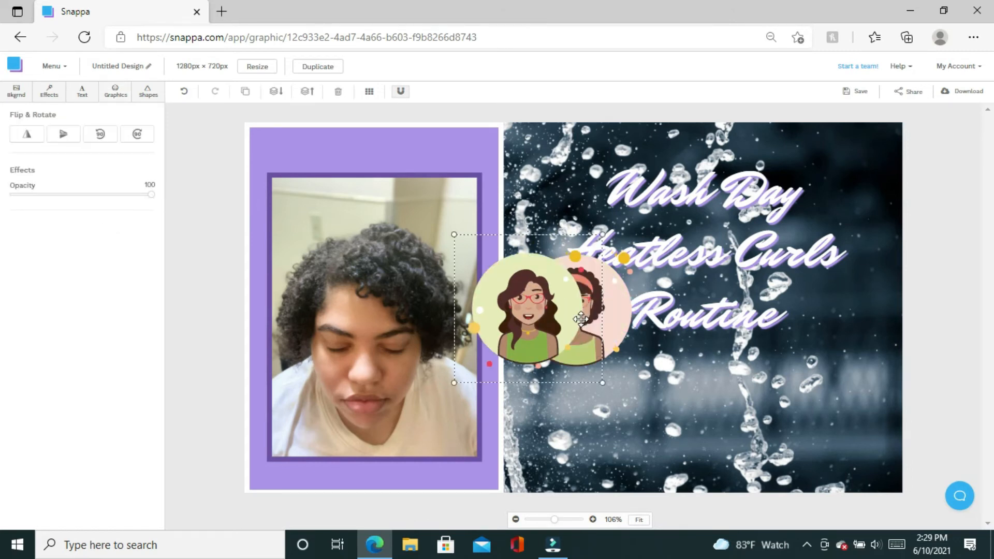
key(Delete)
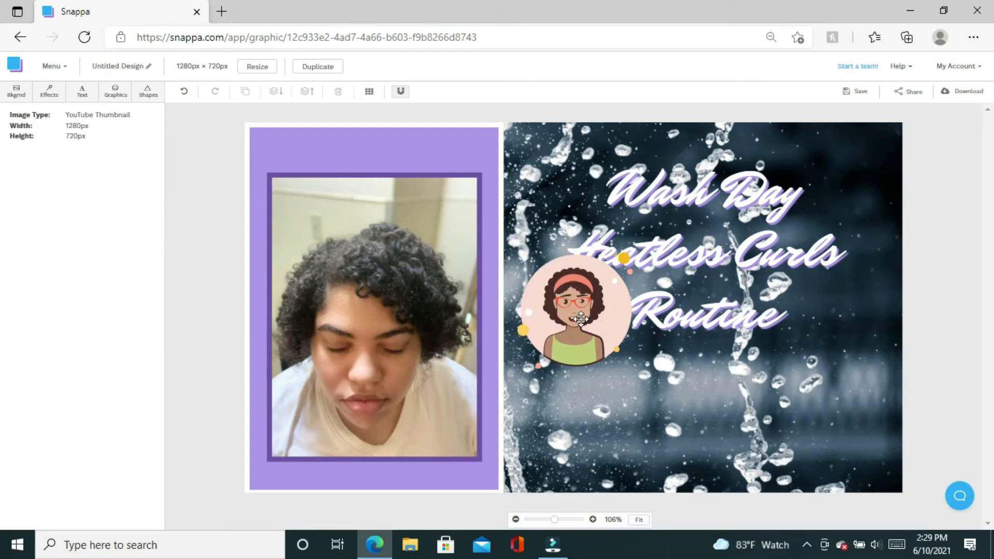
drag(581, 318, 705, 406)
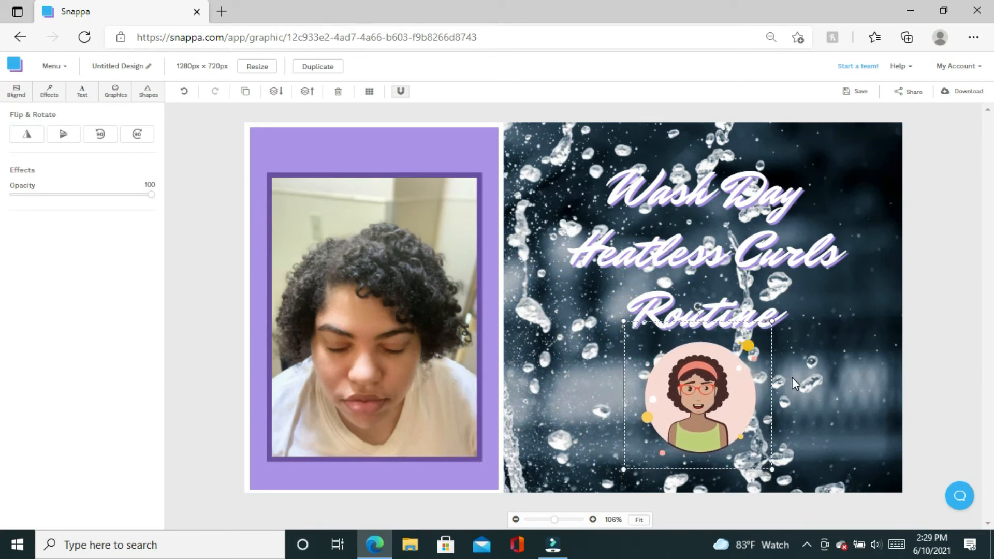
click(819, 382)
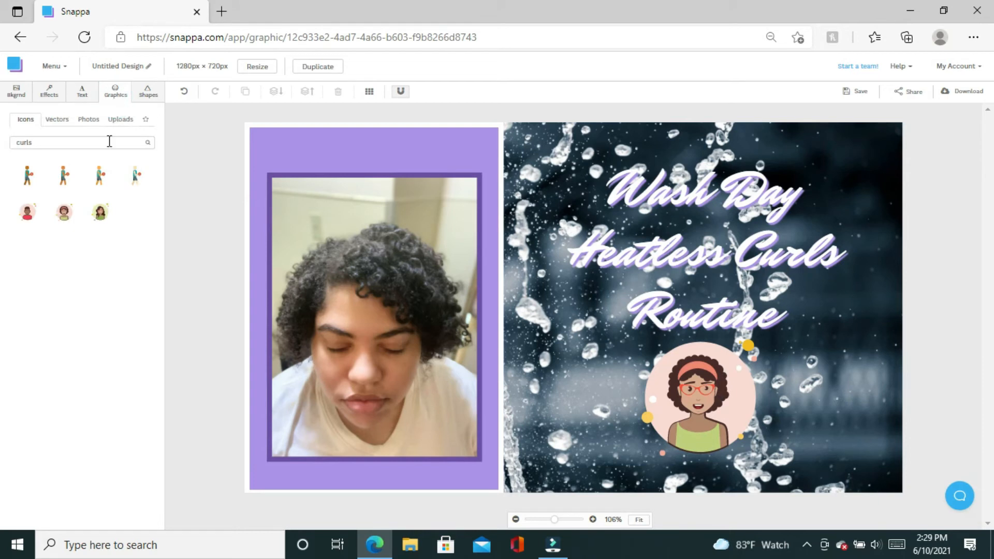
Add a trial 'curls' stock photo (pink jacket), delete it again, and bring up the shapes library.
click(96, 121)
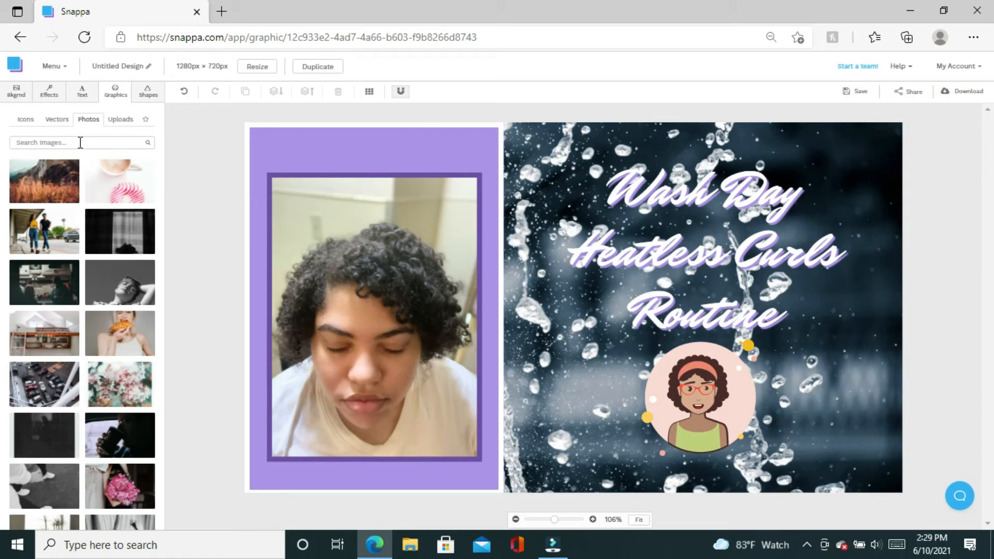
click(80, 142)
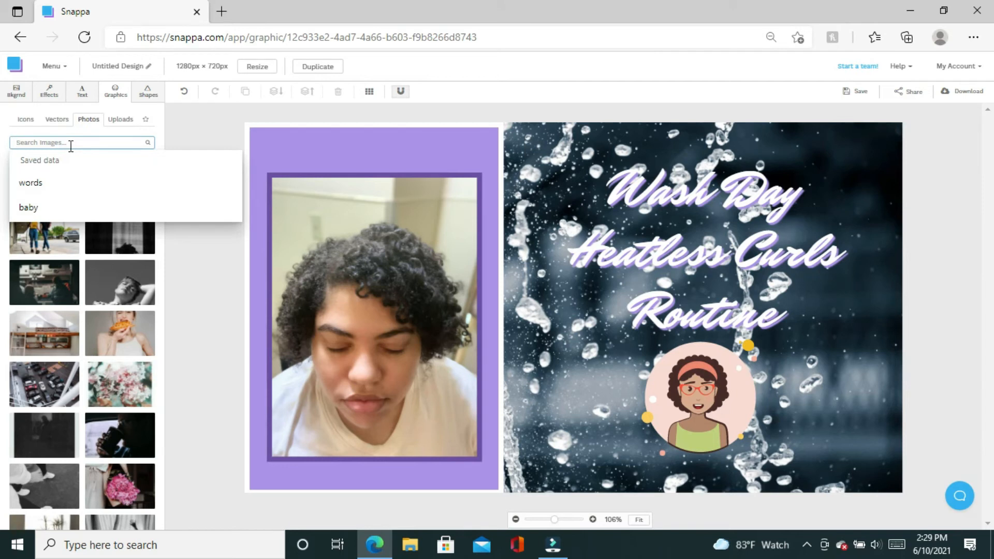
text(curls)
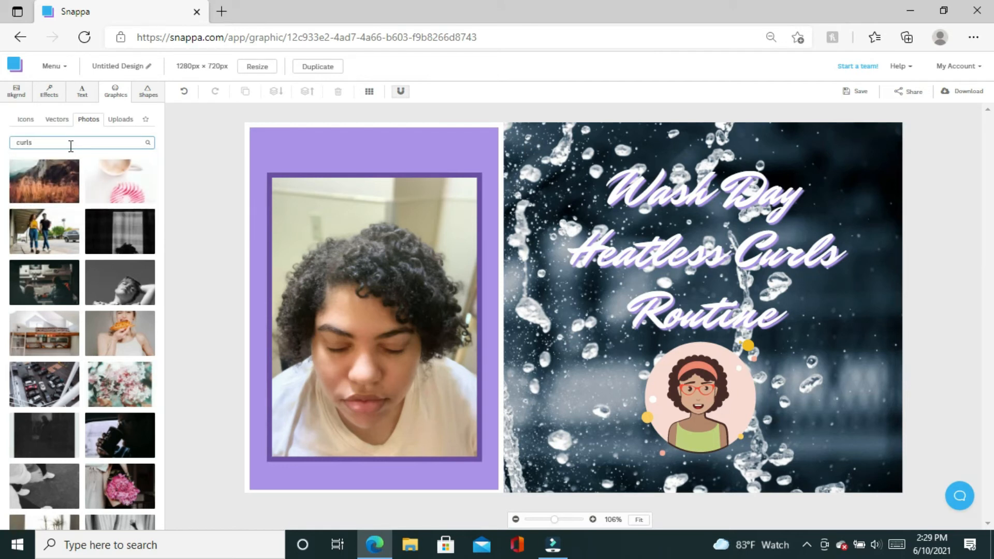
click(149, 147)
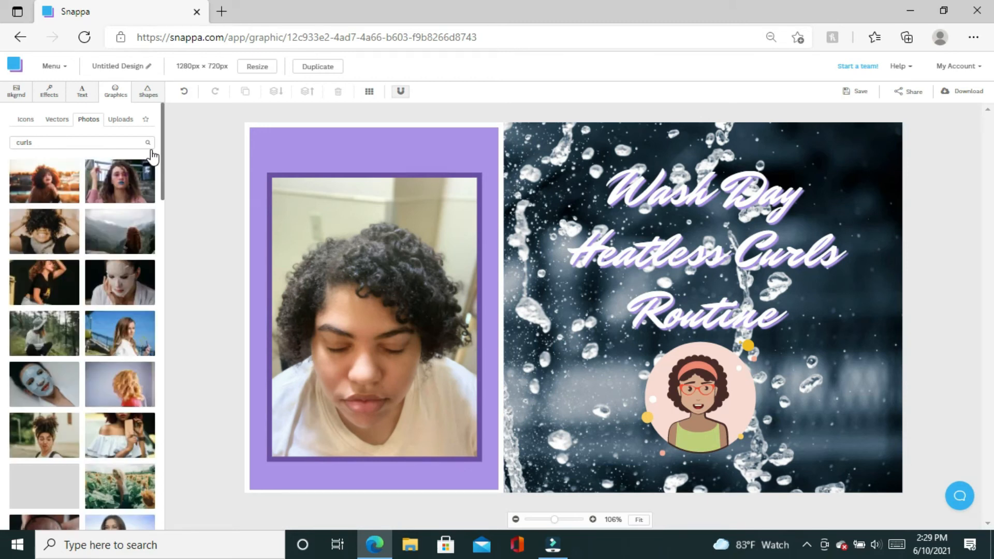
click(127, 178)
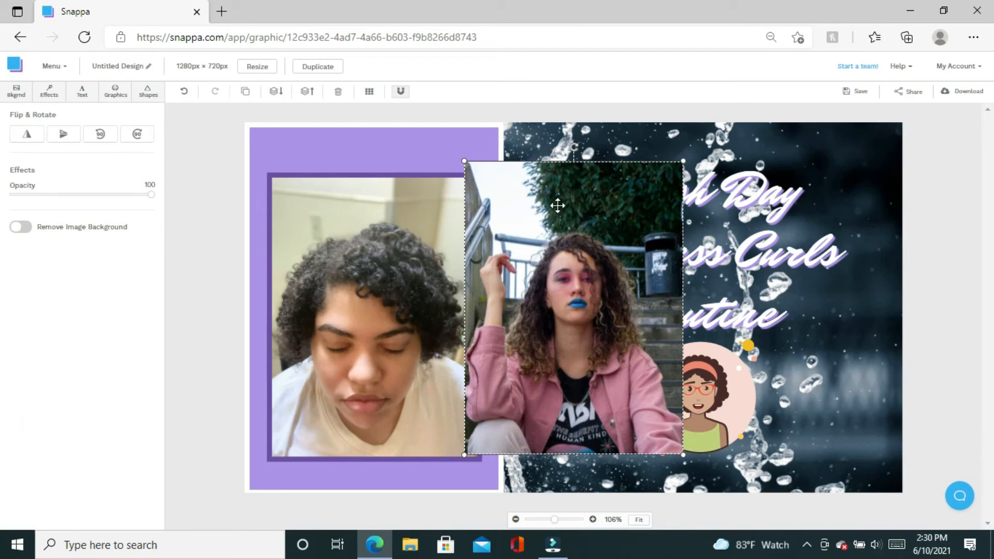
key(Delete)
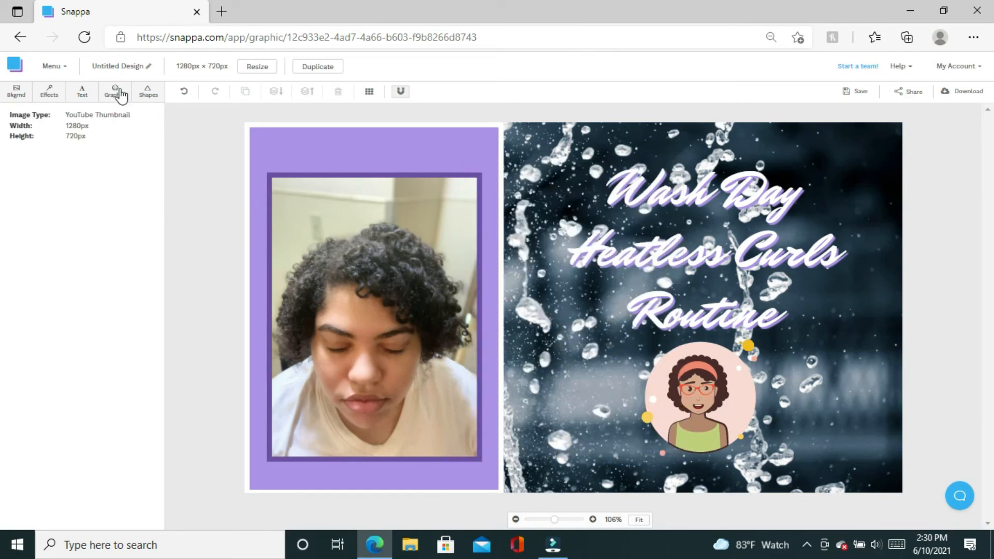
click(144, 95)
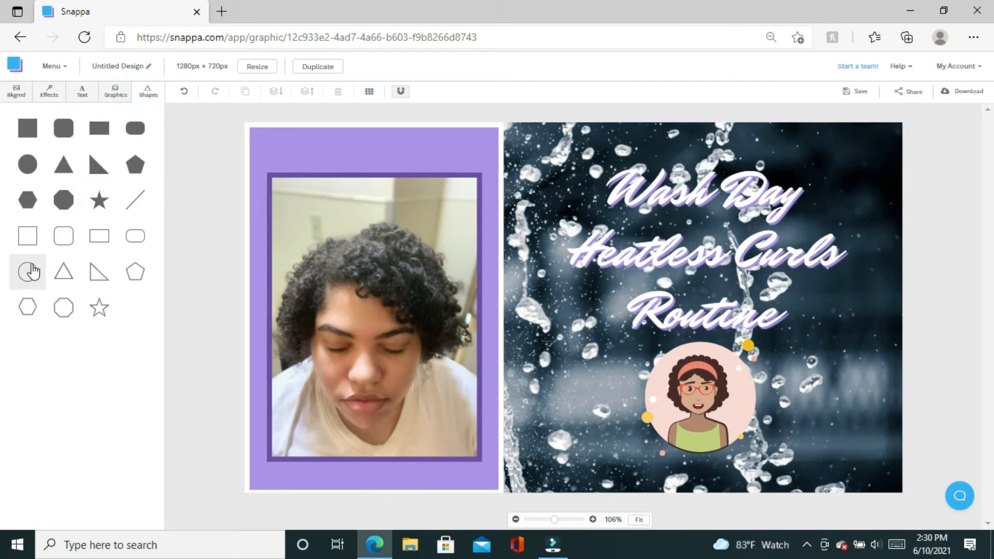
Add an outline circle and drag it around the curly-haired avatar icon.
click(31, 271)
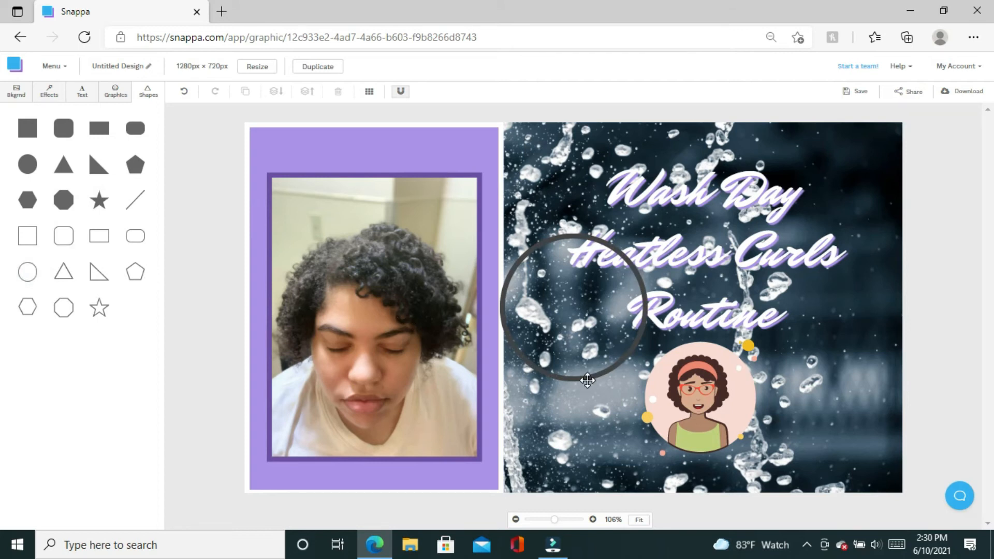
drag(587, 381, 730, 440)
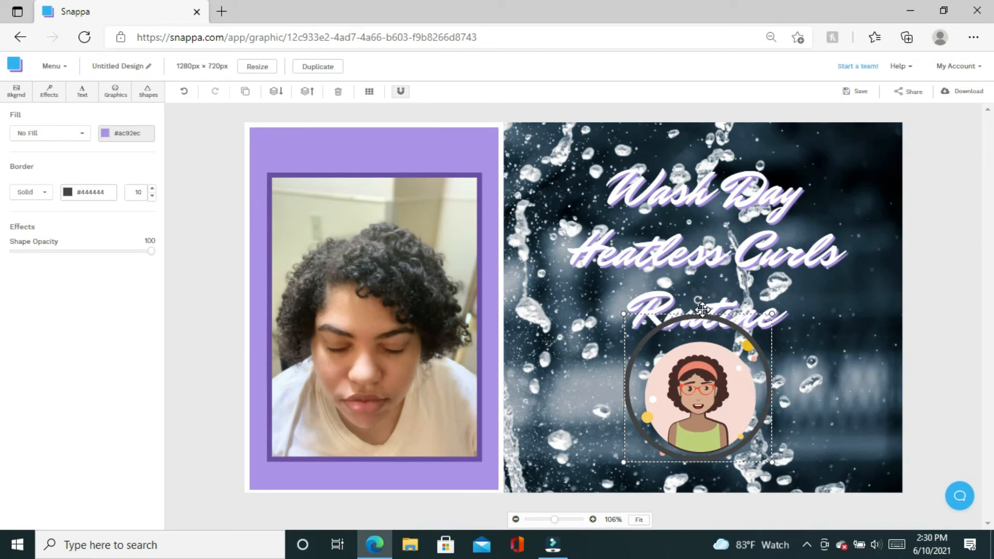
Nudge the heading up, re-centre the ring on the avatar, and move the heading onto the purple panel.
click(622, 317)
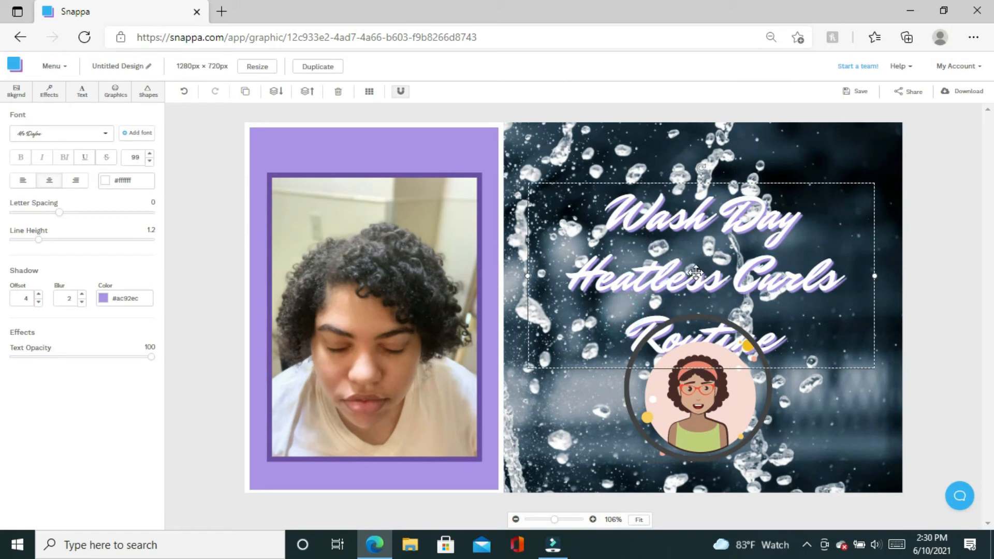
drag(699, 270, 707, 235)
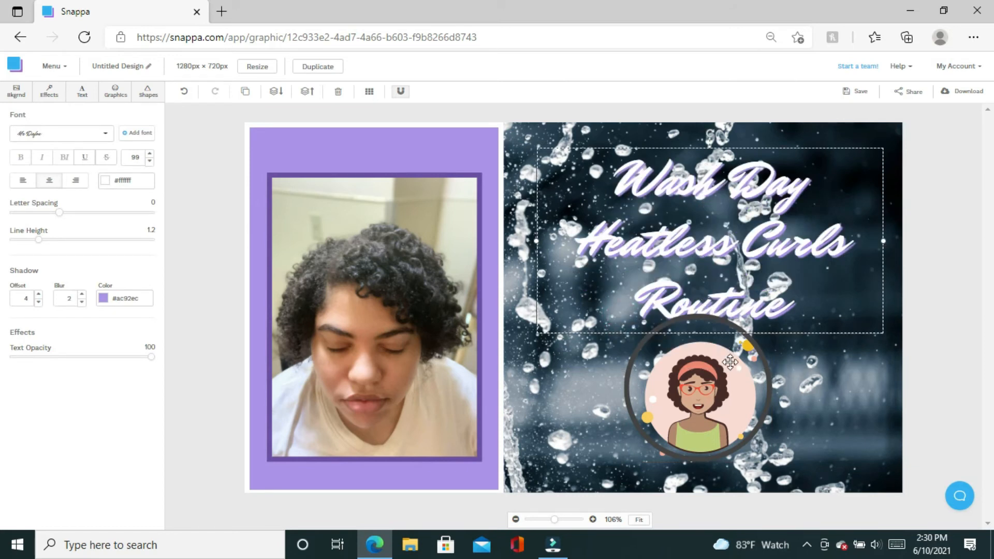
drag(730, 379, 724, 407)
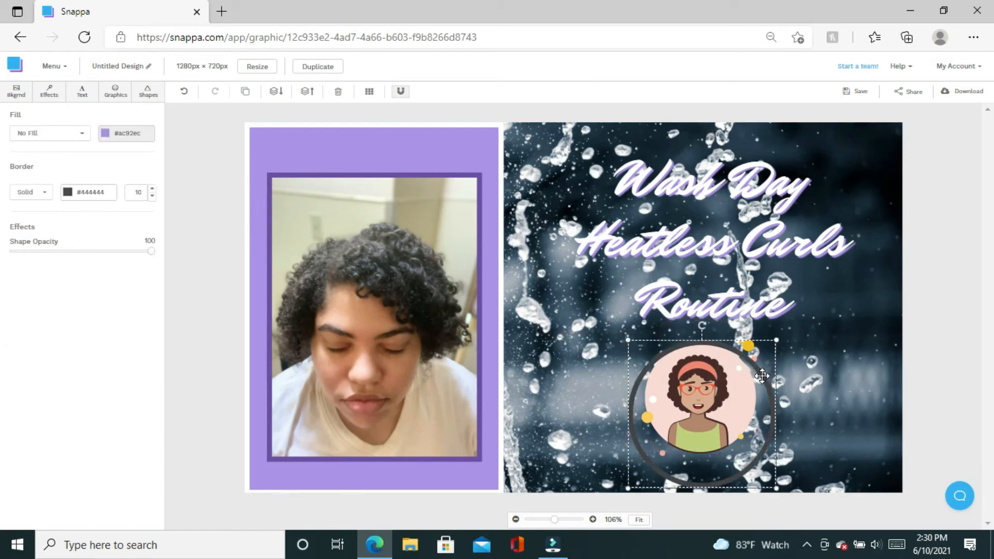
drag(761, 373, 761, 360)
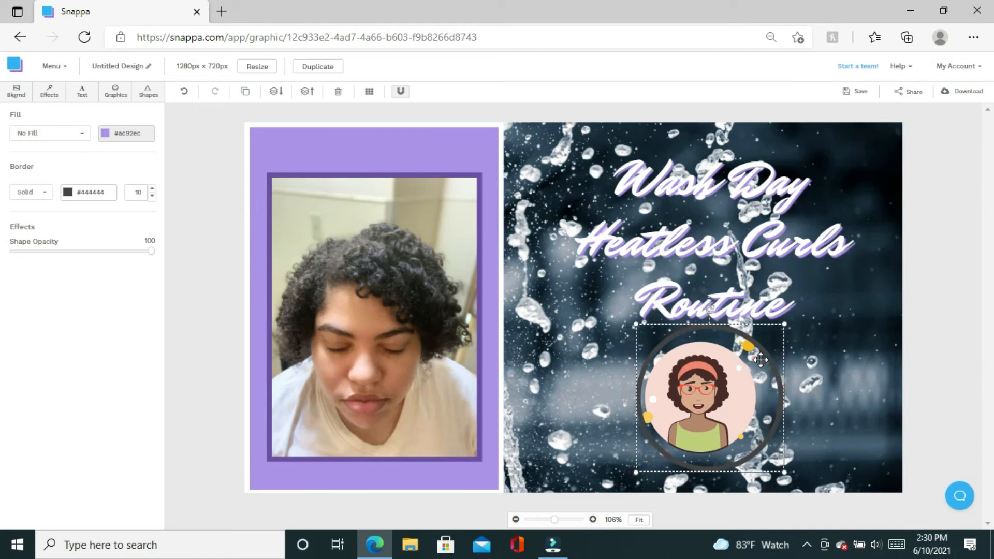
click(784, 326)
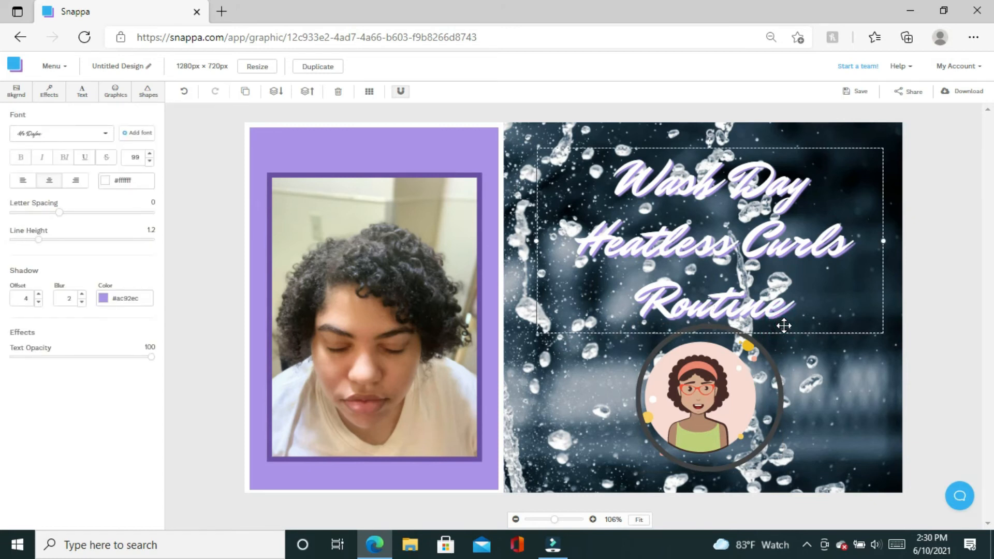
click(786, 333)
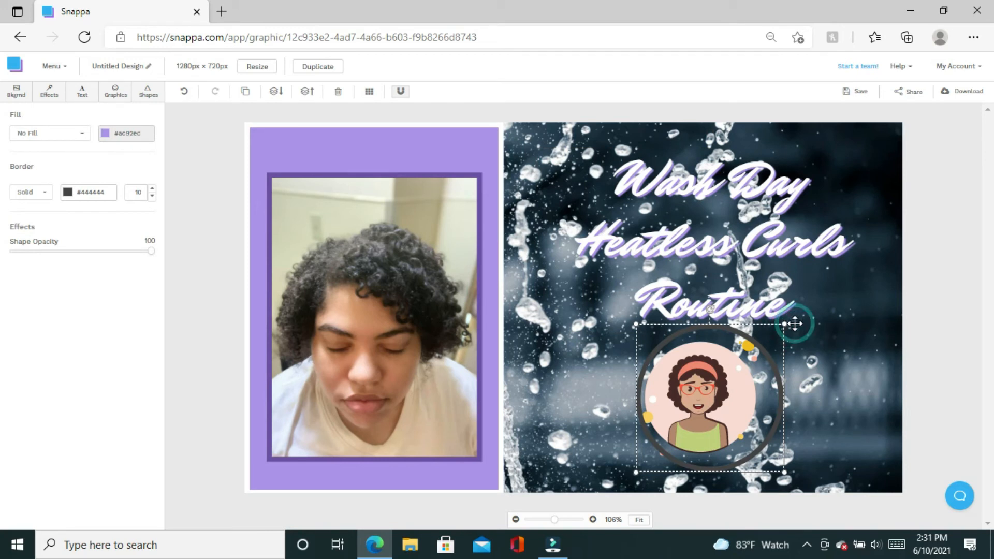
click(773, 294)
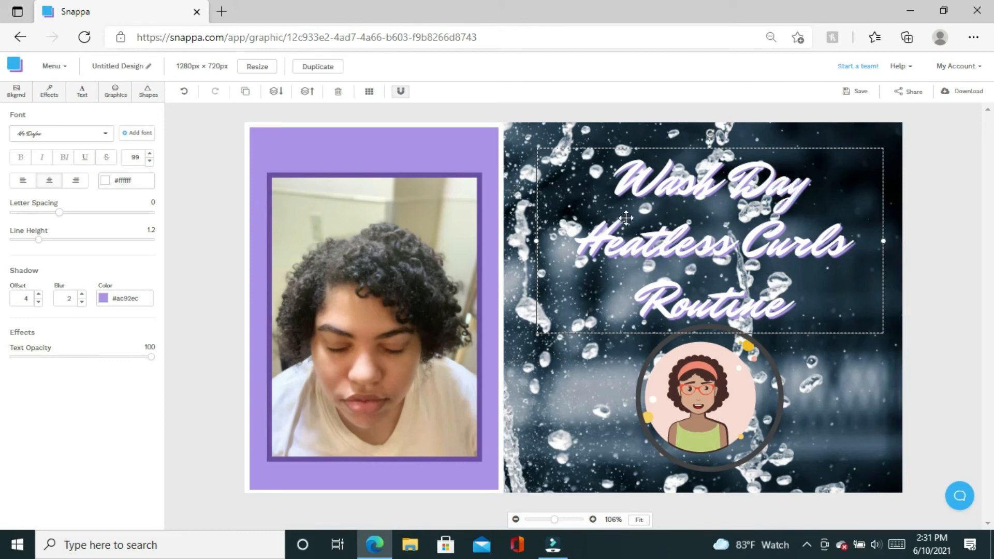
drag(625, 218, 461, 236)
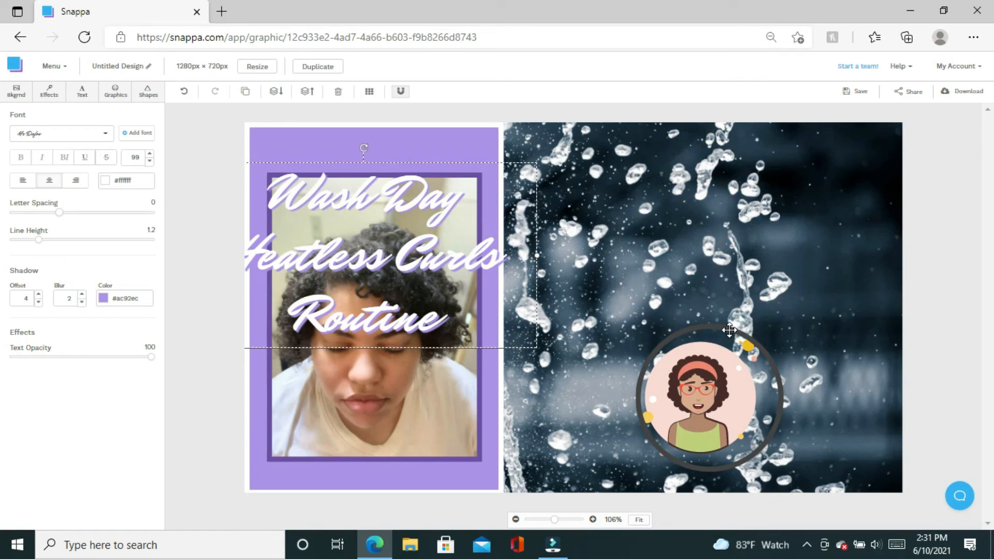
Shrink the dark ring and reposition it snugly around the avatar.
click(730, 330)
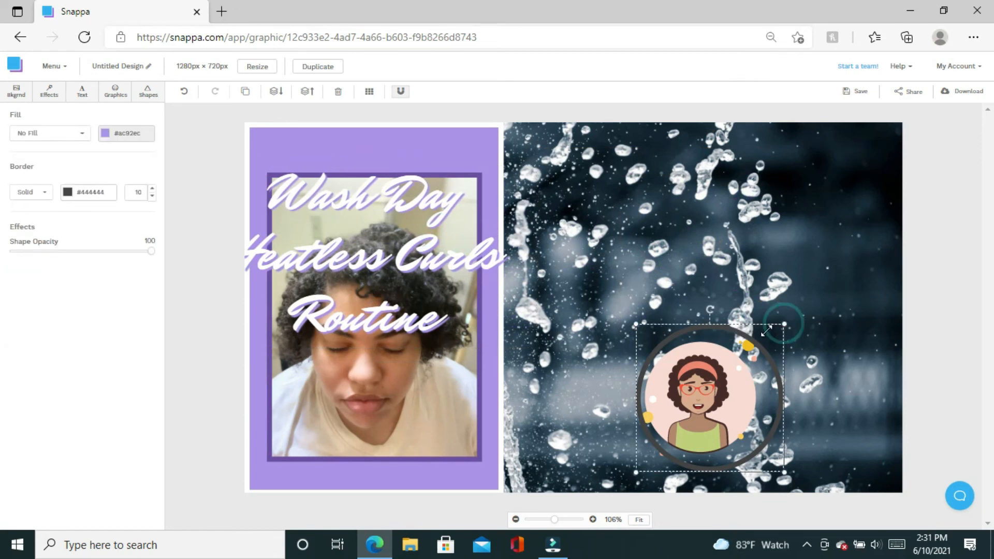
drag(784, 325, 764, 328)
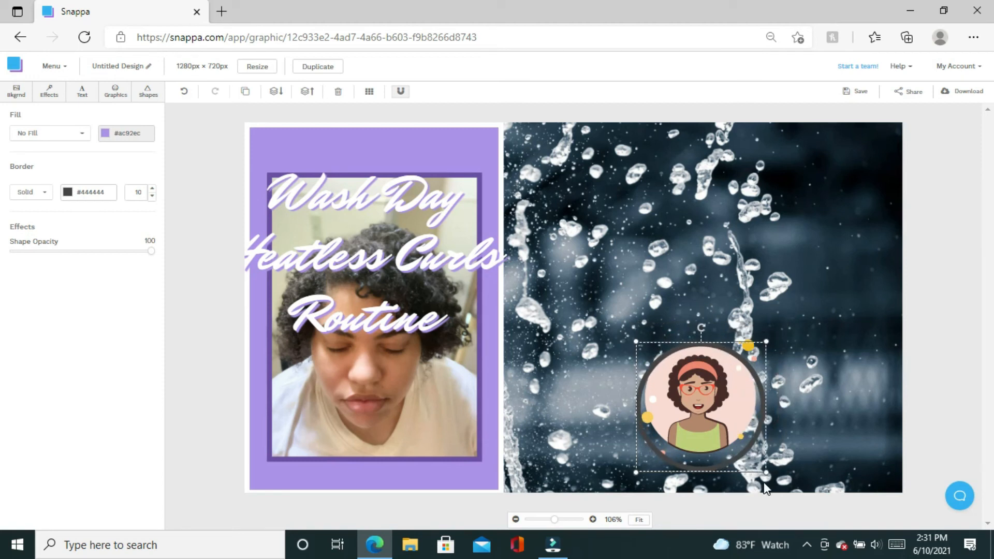
drag(765, 472, 759, 450)
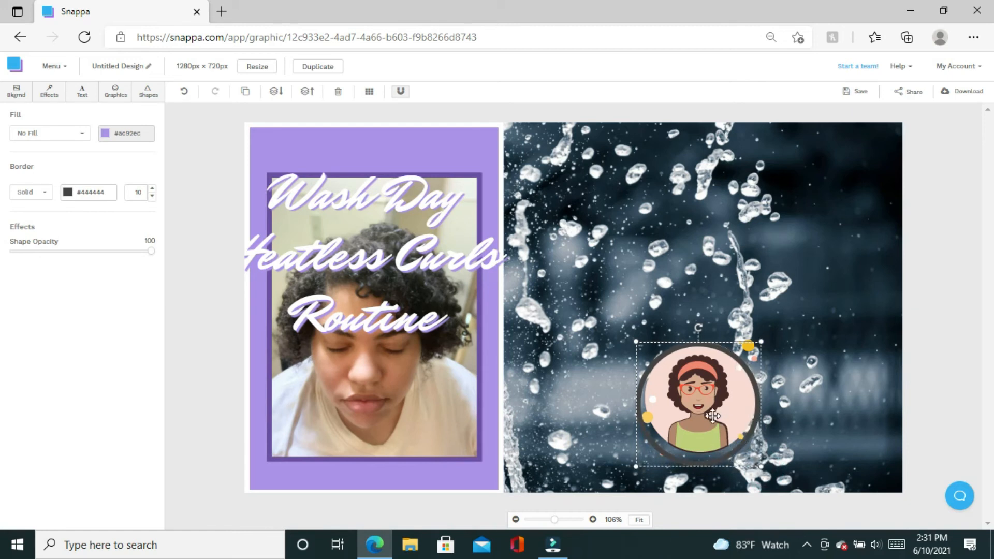
drag(711, 416, 687, 403)
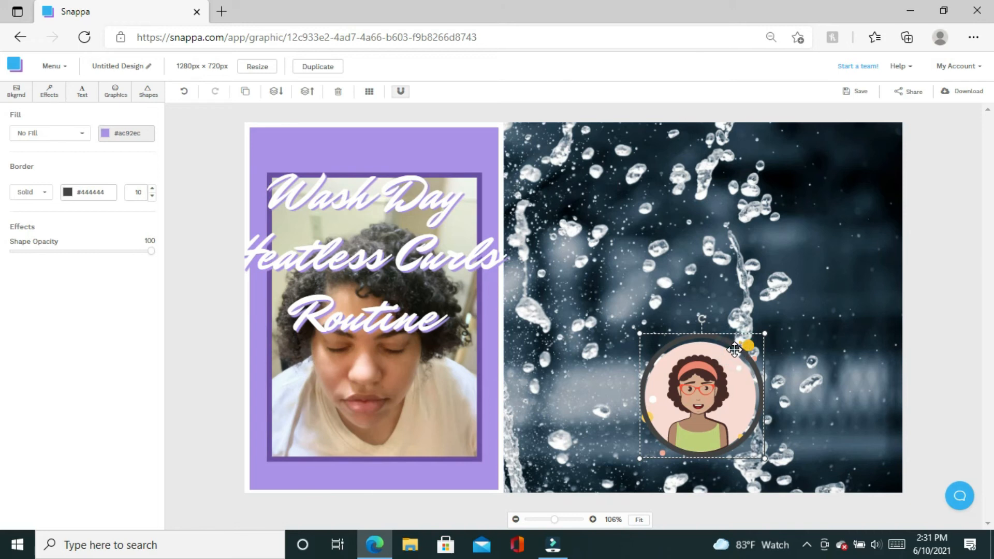
Delete the dark avatar ring and drag the heading across onto the water splash.
key(Delete)
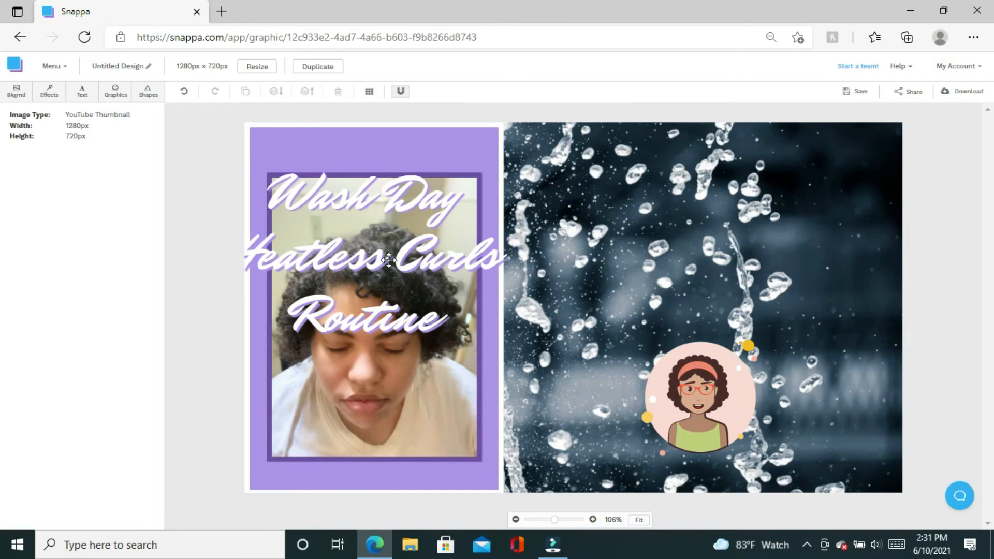
drag(384, 259, 717, 243)
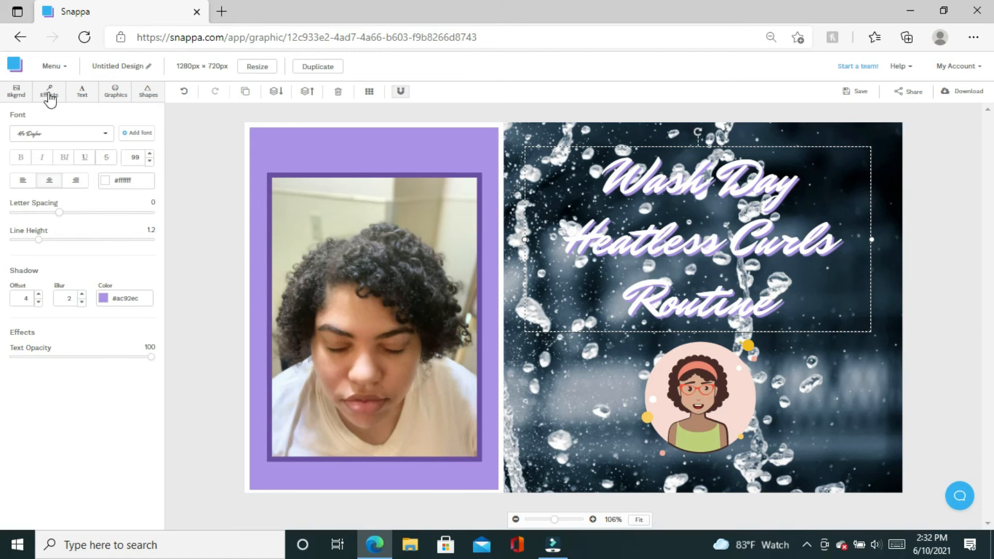
Add an outline square to the canvas and select it instead of the heading.
click(147, 93)
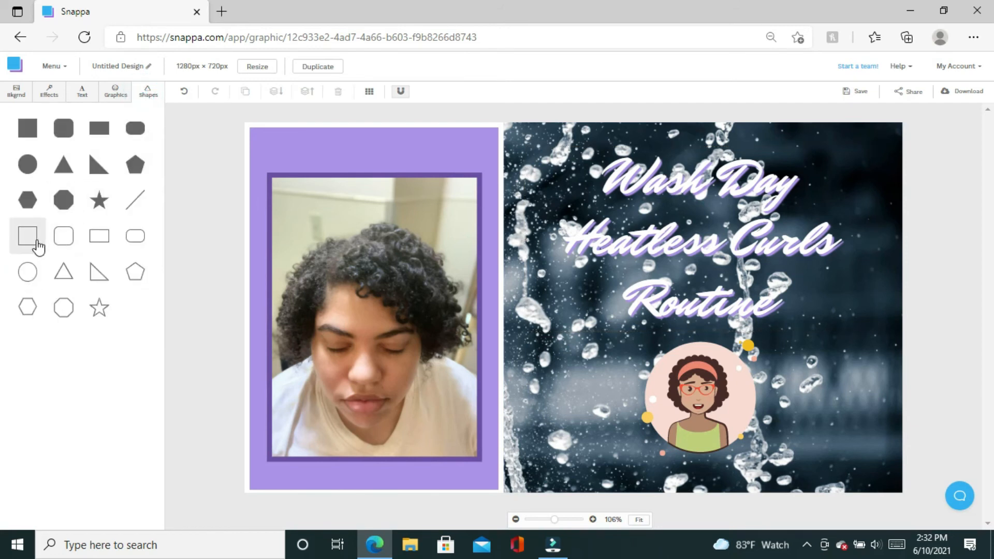
click(38, 247)
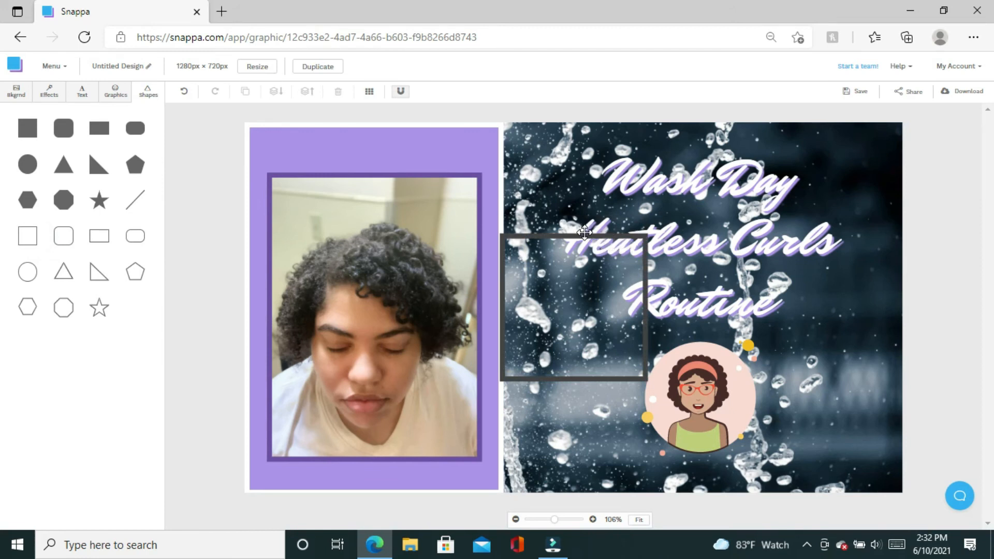
click(584, 233)
click(568, 234)
click(569, 234)
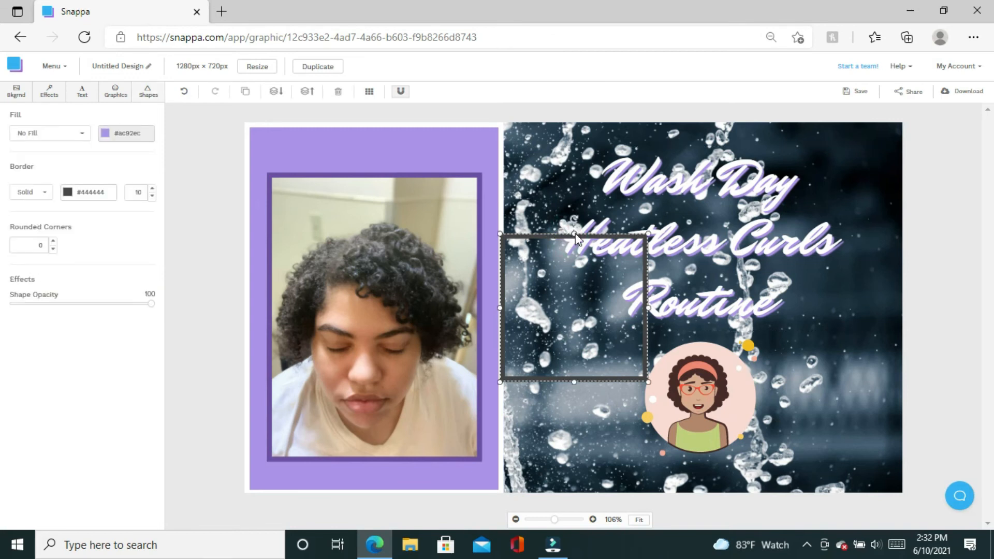
Stretch the square's top, bottom, right and left edges out to the canvas edges.
drag(574, 233, 568, 117)
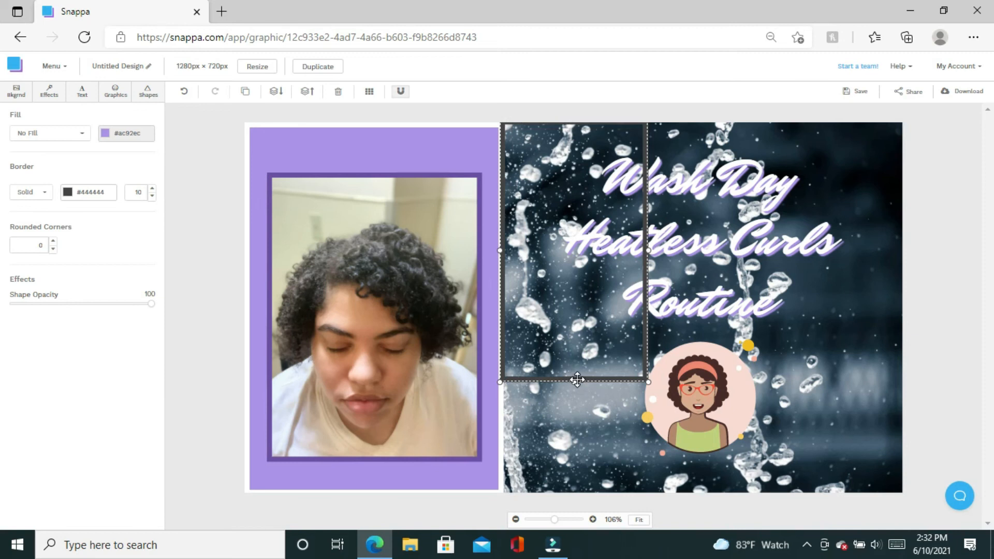
drag(577, 380, 600, 491)
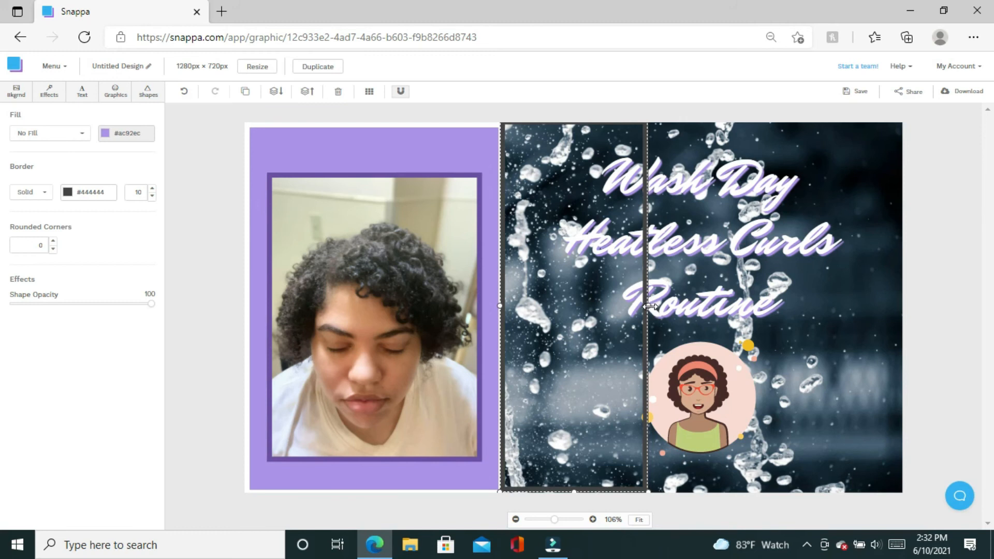
drag(650, 306, 897, 341)
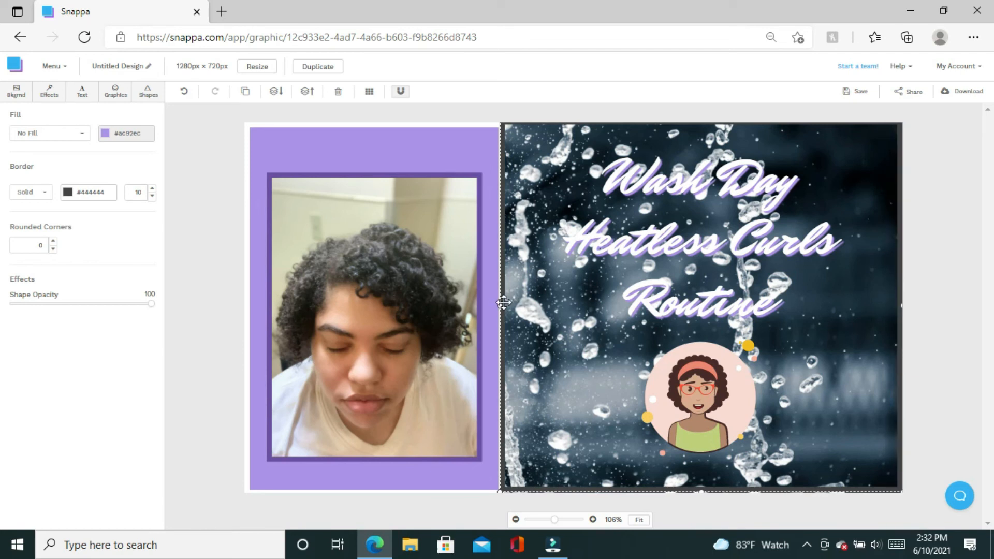
drag(487, 313, 243, 356)
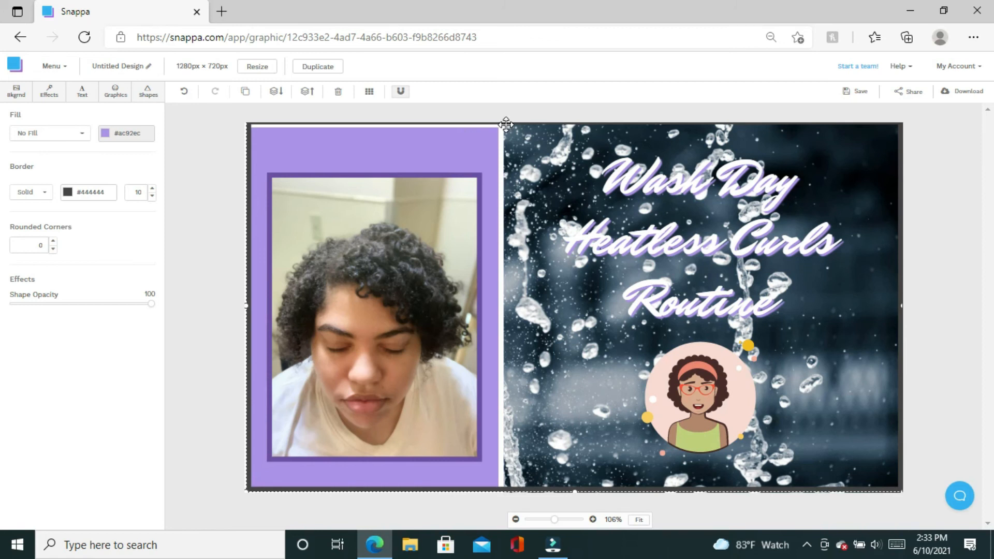
click(246, 307)
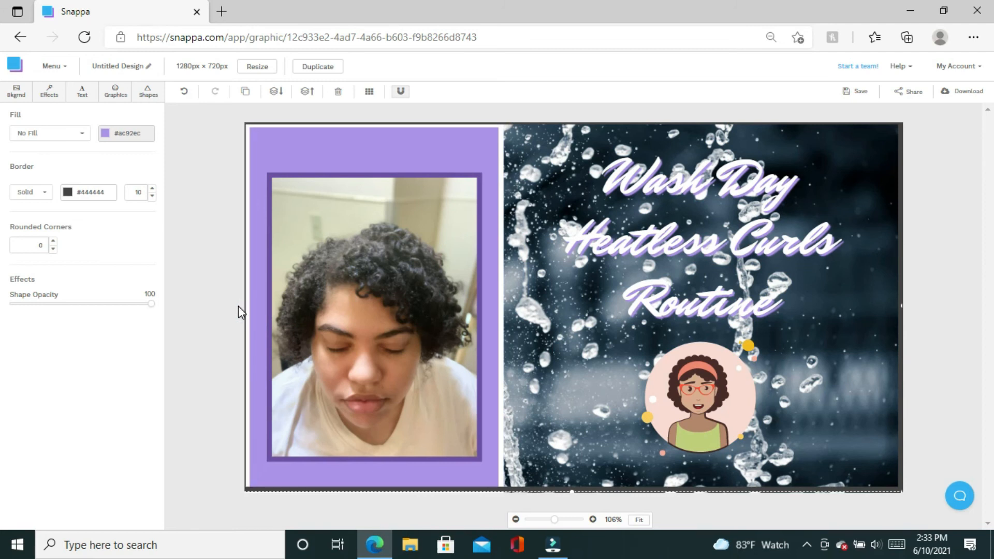
drag(243, 305, 239, 306)
Change the frame's border colour to light purple #ac92ec.
click(73, 198)
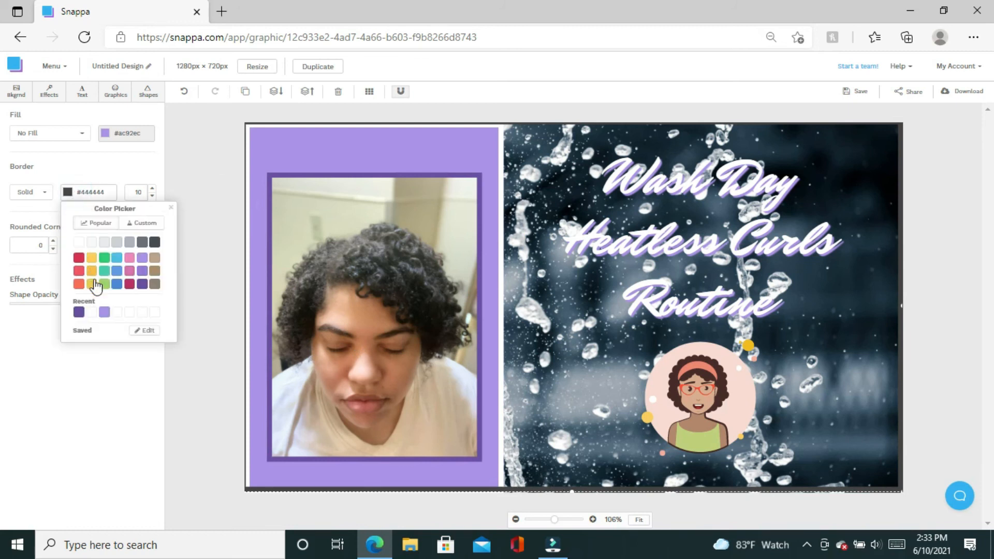
click(105, 312)
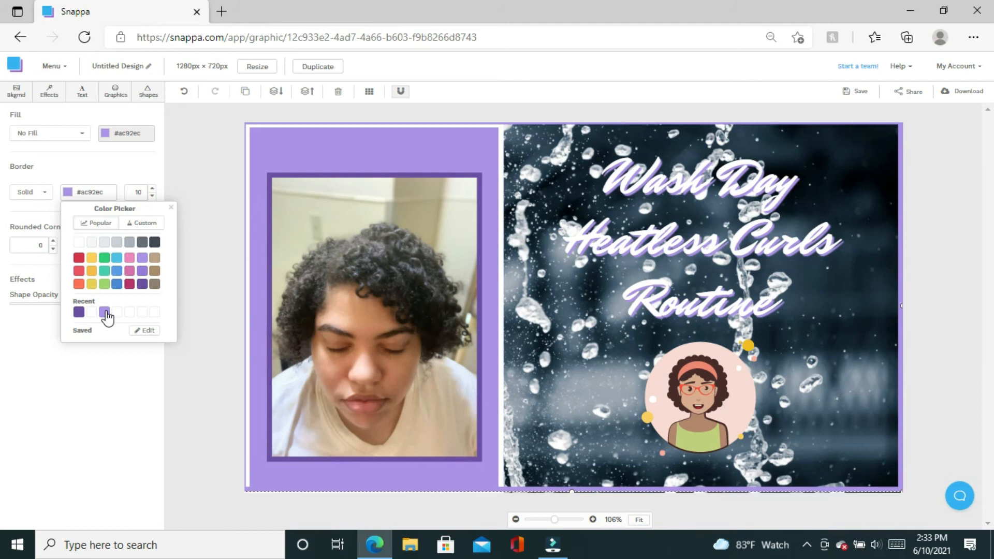
click(942, 446)
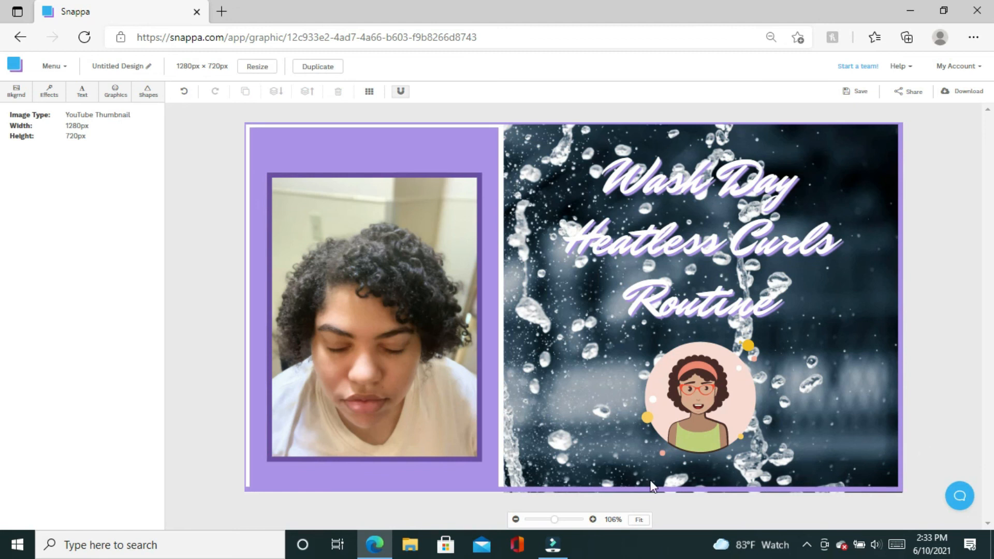
Extend the frame's bottom edge down to the canvas bottom.
click(791, 489)
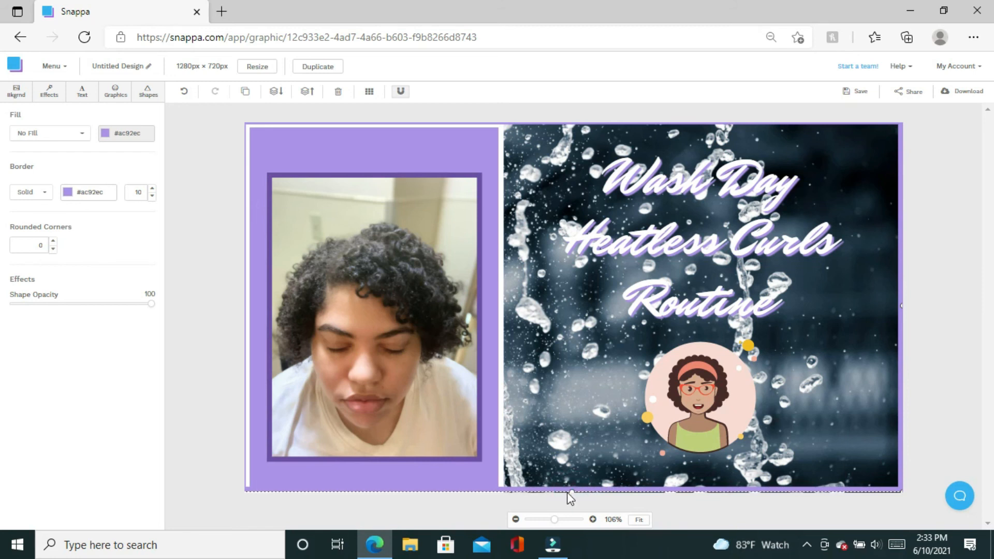
drag(567, 492, 577, 491)
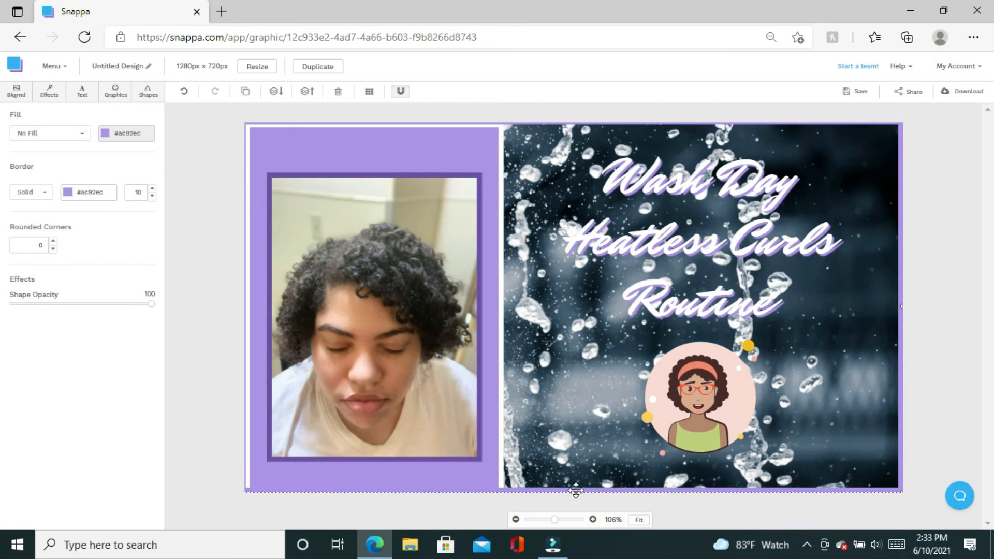
click(966, 280)
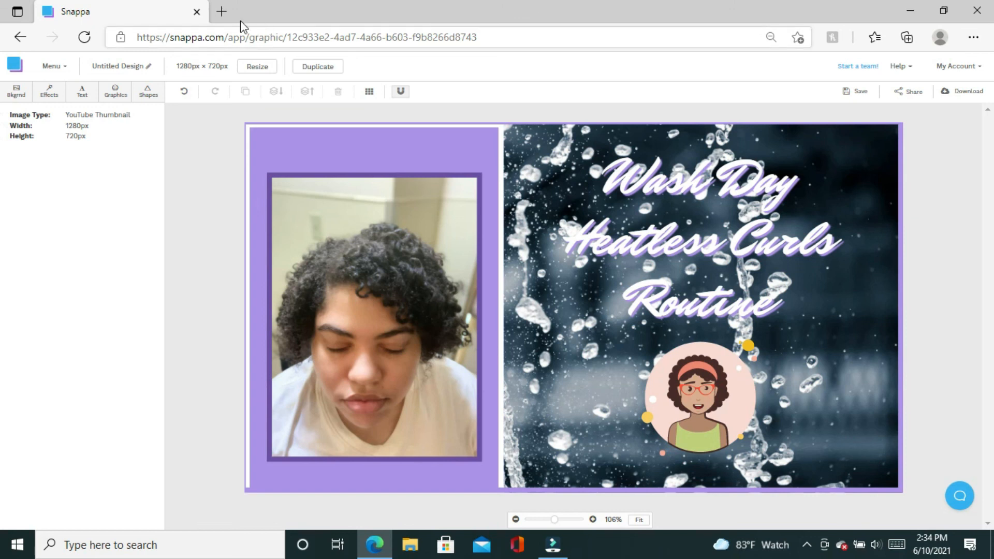
Rename the design from Untitled Design to 'curls', fixing a typo along the way.
click(150, 71)
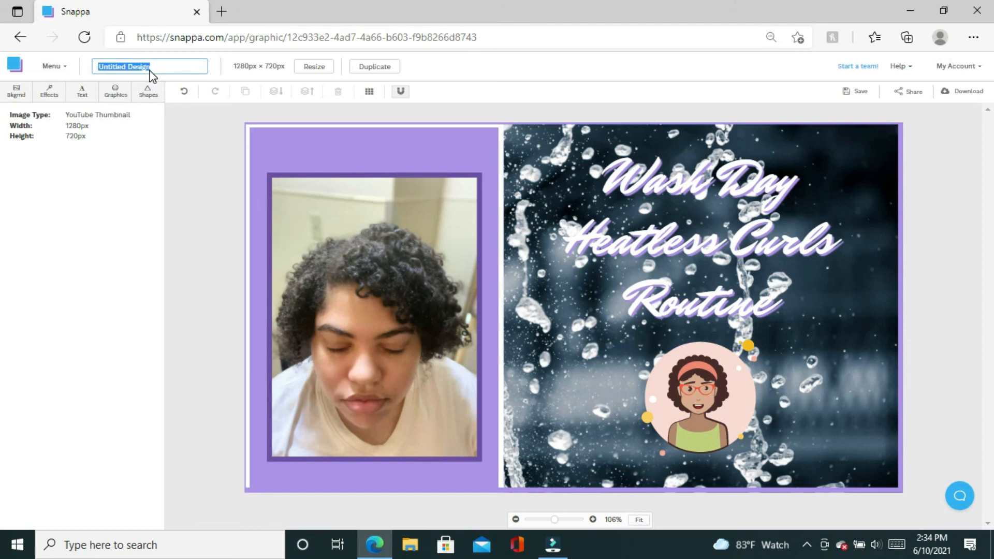
text(culs)
key(BackSpace)
key(BackSpace)
text(rls1)
Download the thumbnail as a Web optimized JPG named curls1.jpg.
click(976, 96)
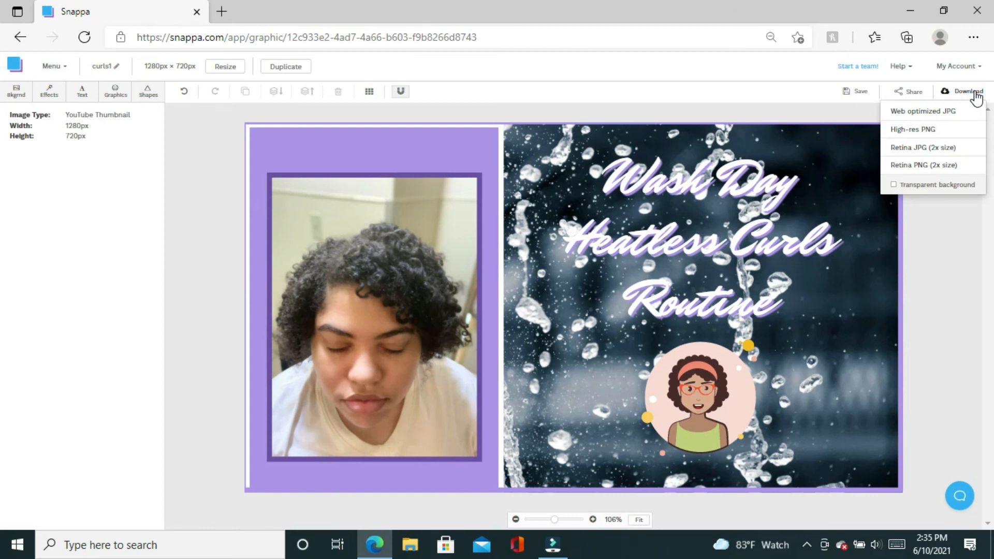
click(927, 115)
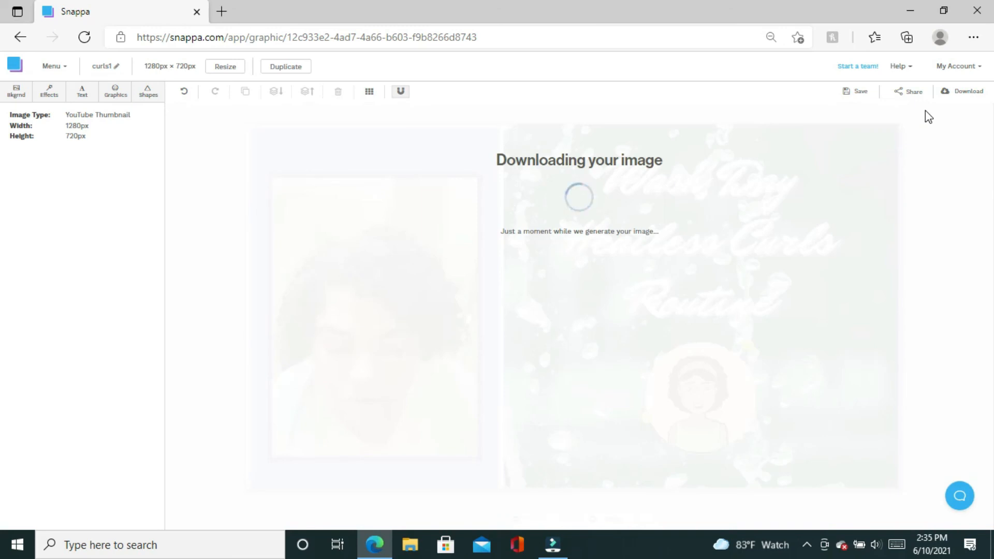